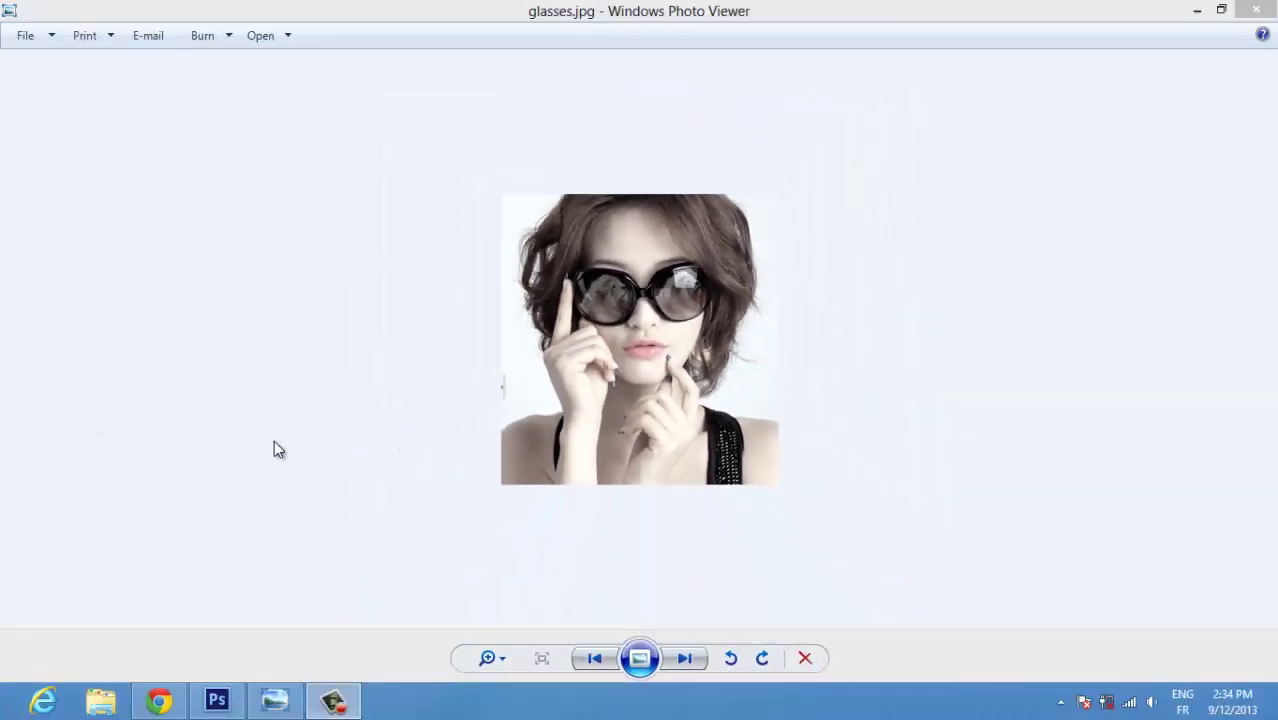
- After previewing glasses.jpg in Windows Photo Viewer, switch to Photoshop from the taskbar
click(237, 700)
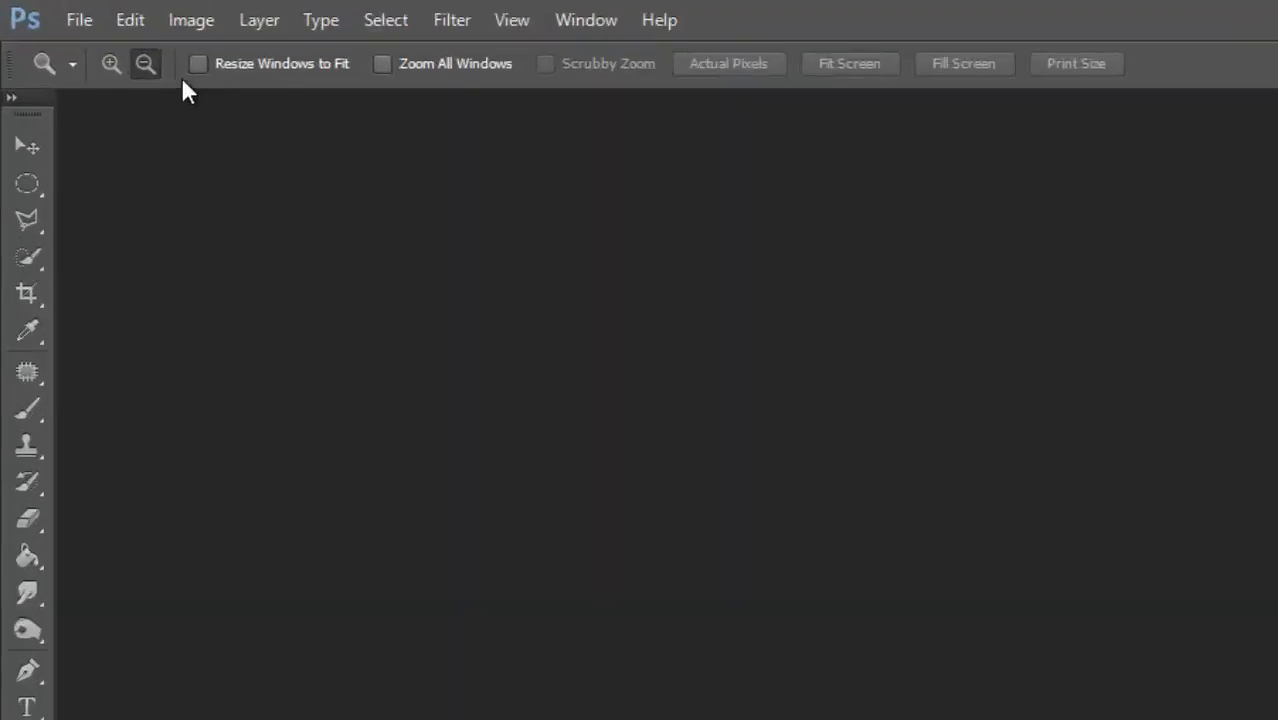
- Open the sunglasses portrait JPG from the mini2 folder via File > Open
click(46, 11)
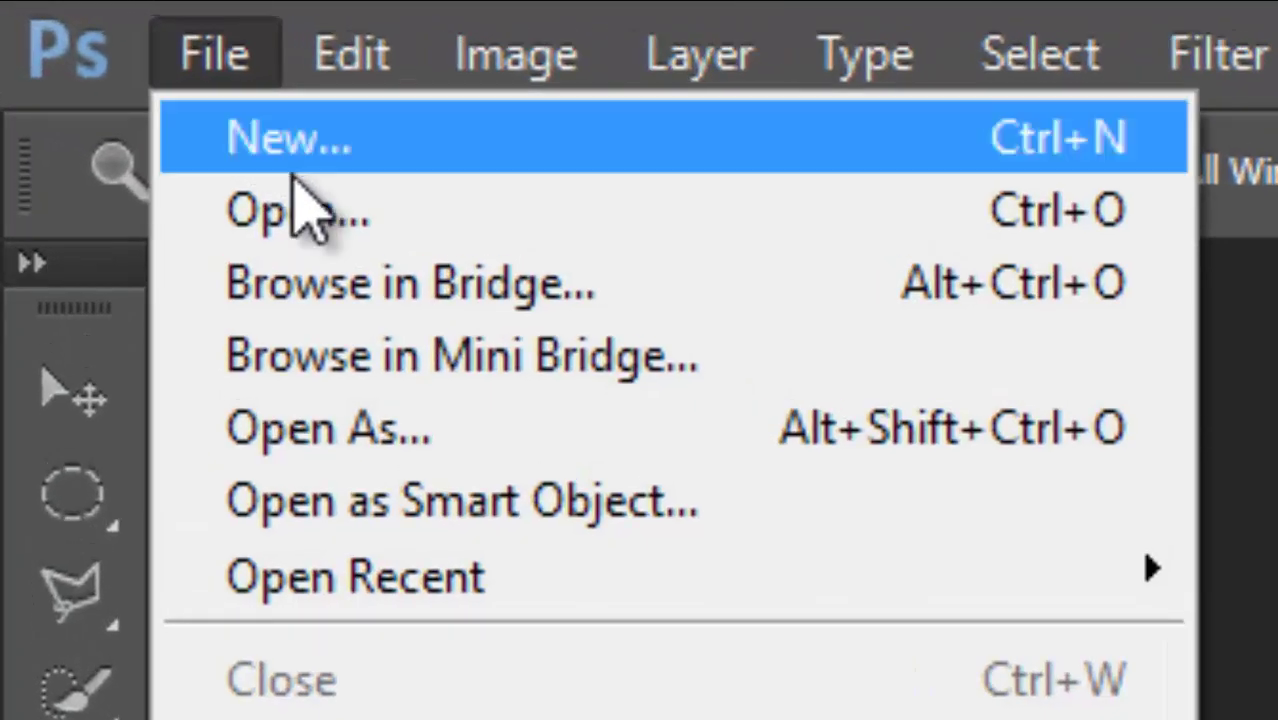
click(298, 200)
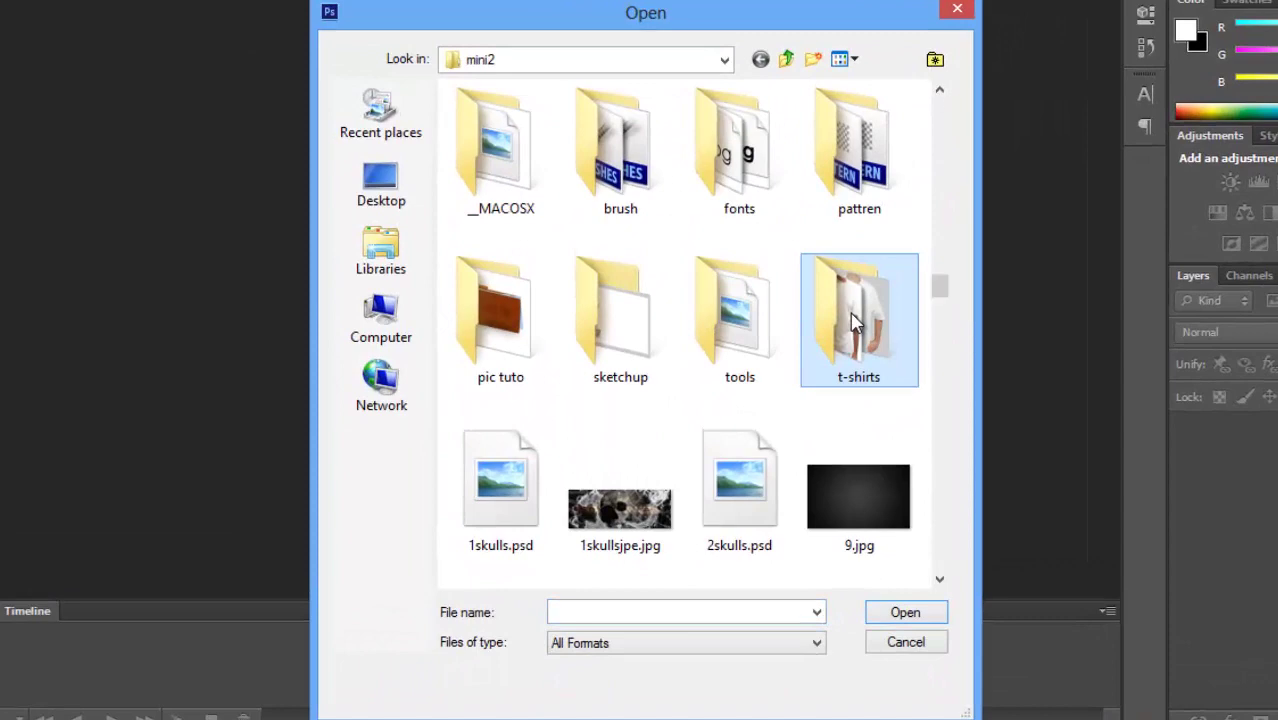
scroll(852, 320, down, 5)
click(620, 160)
click(712, 190)
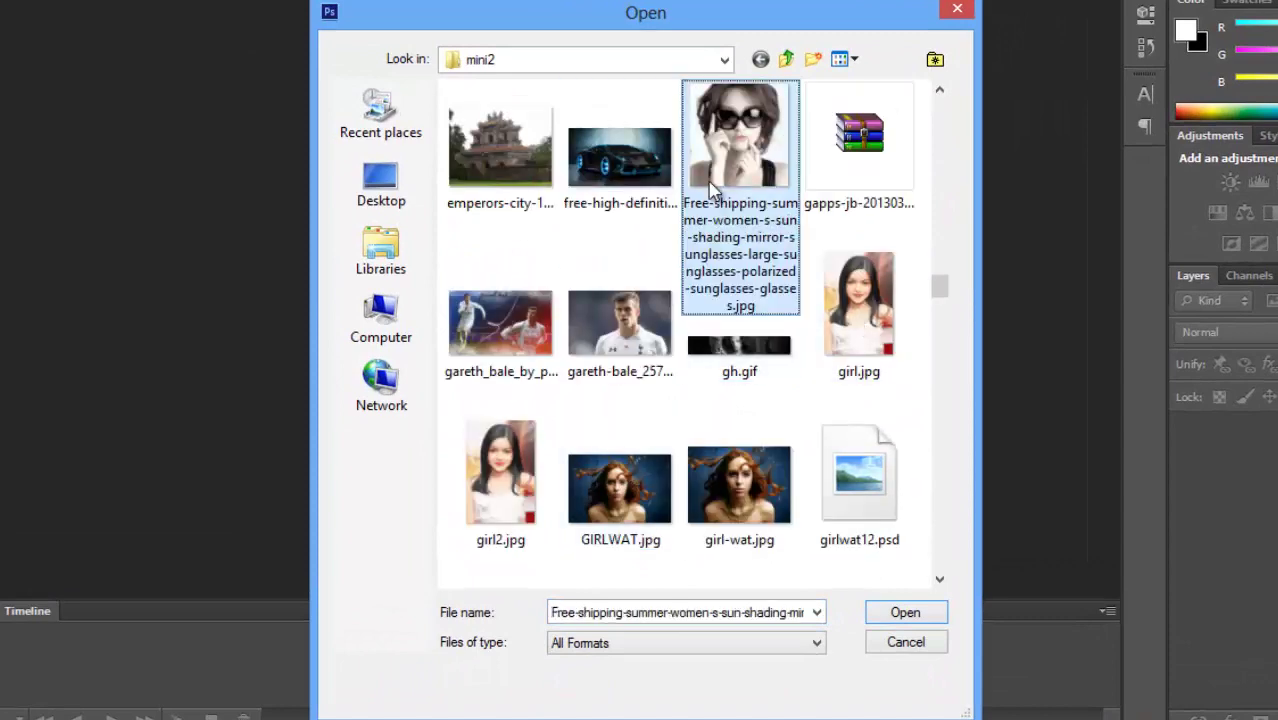
double_click(712, 190)
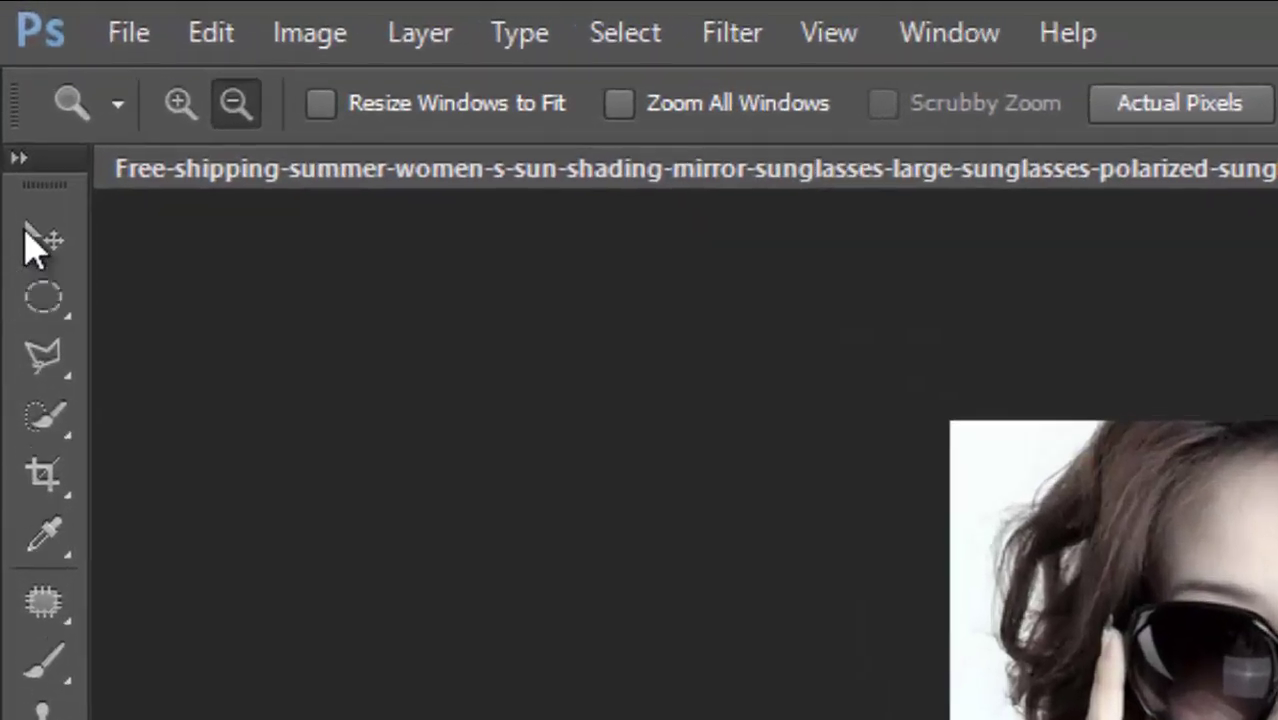
- Crop the whole sunglasses portrait with the Crop tool and confirm 'Crop the image?'
click(18, 96)
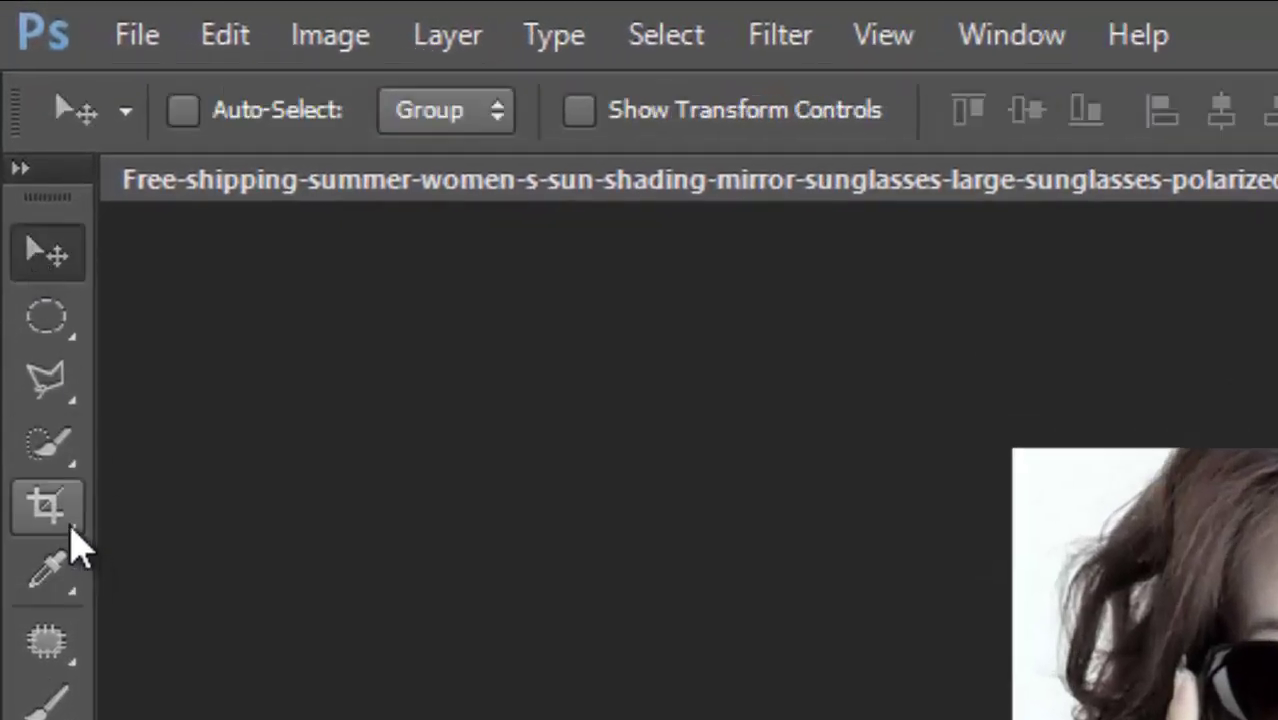
click(72, 530)
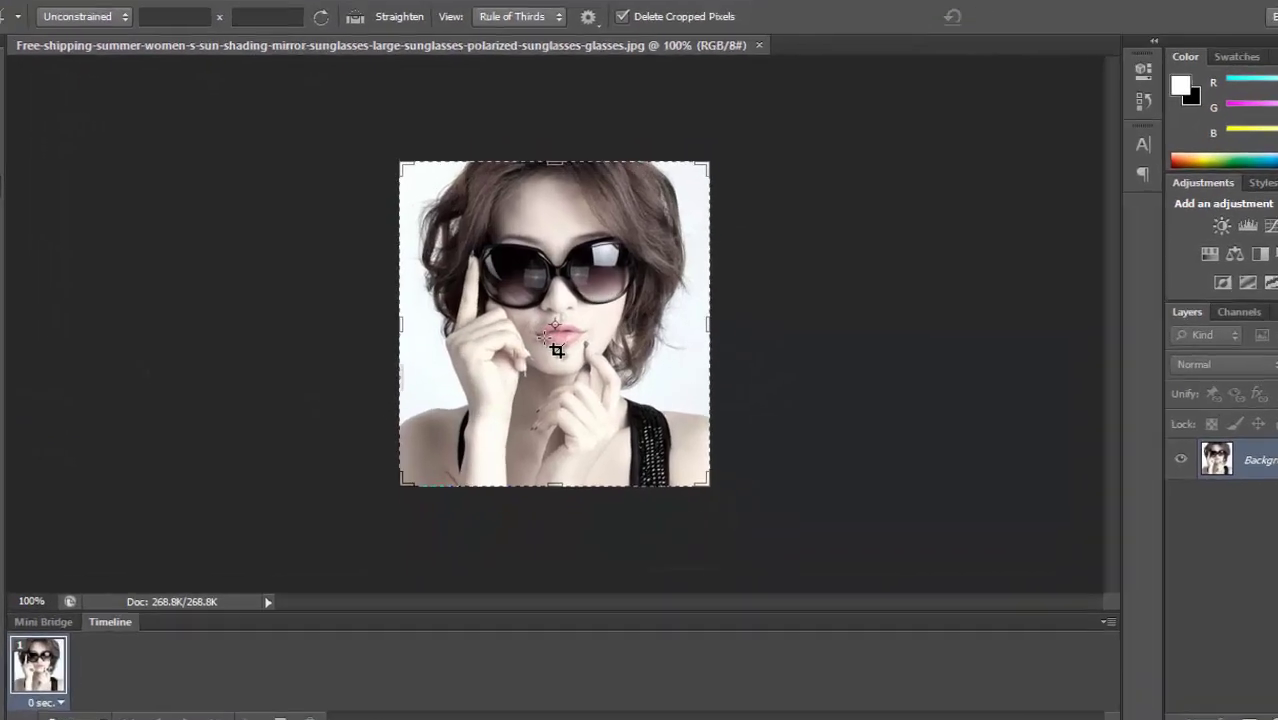
click(557, 349)
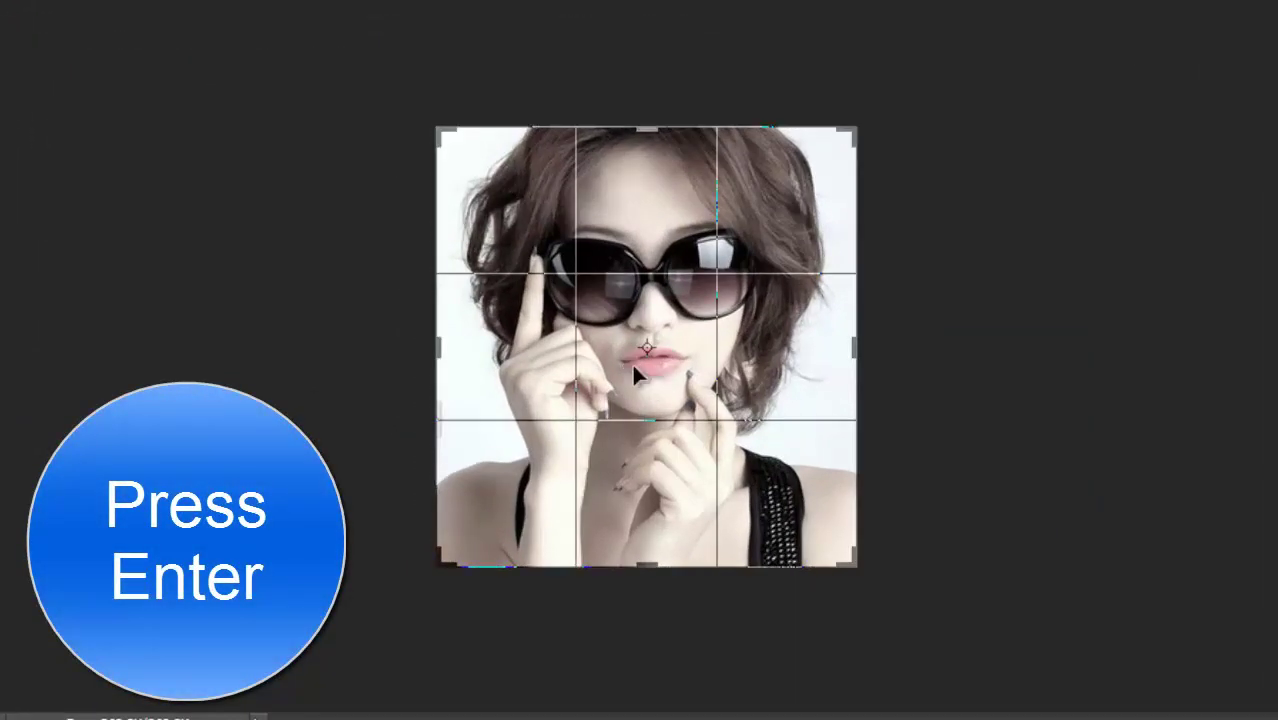
key(Return)
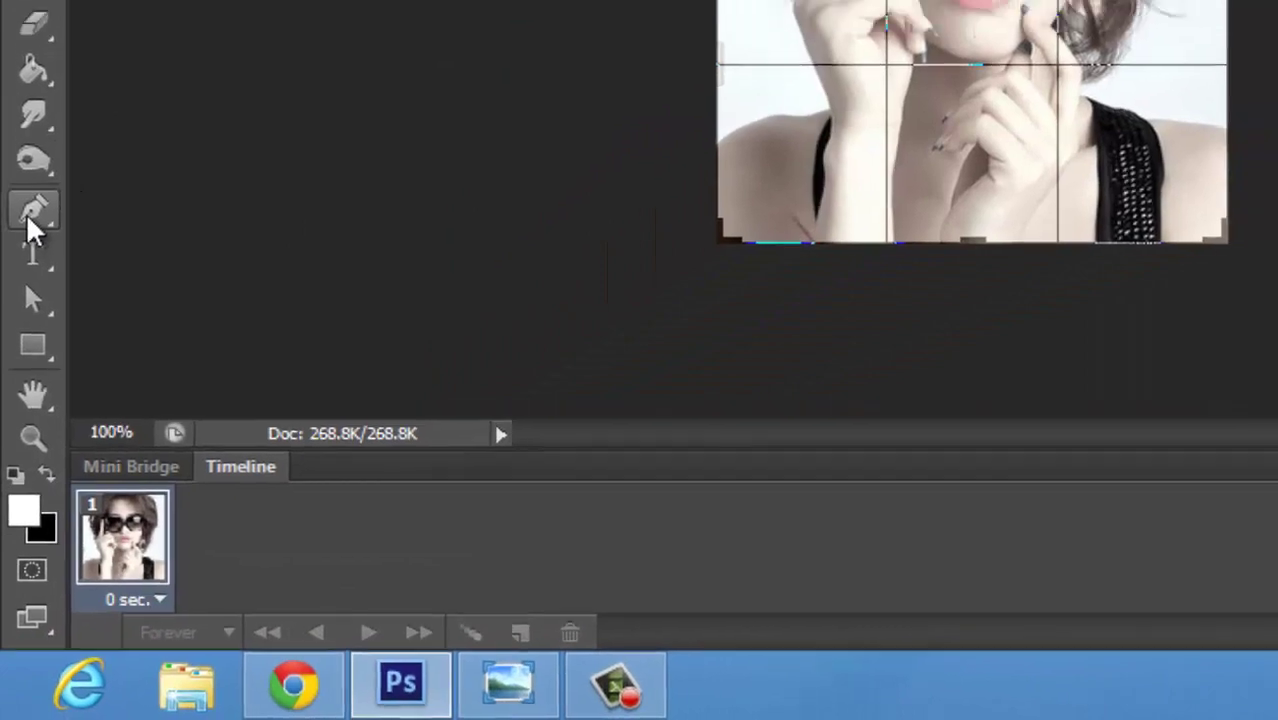
click(28, 220)
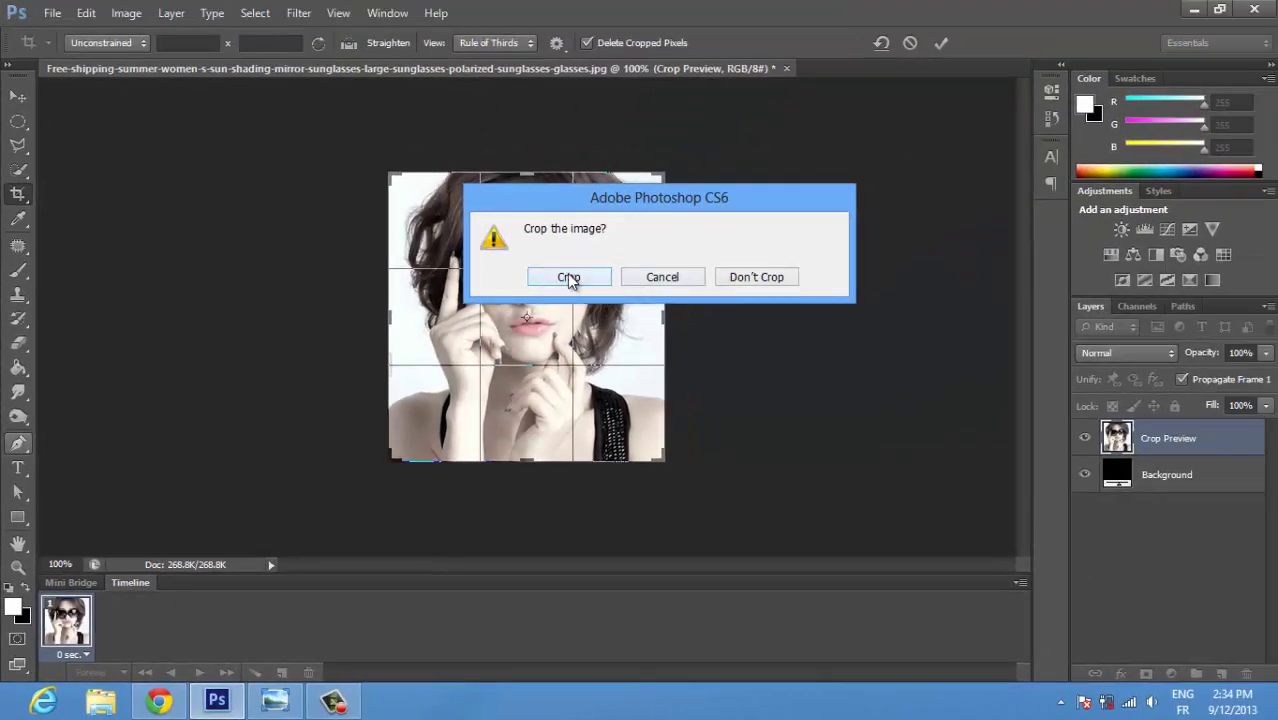
click(568, 278)
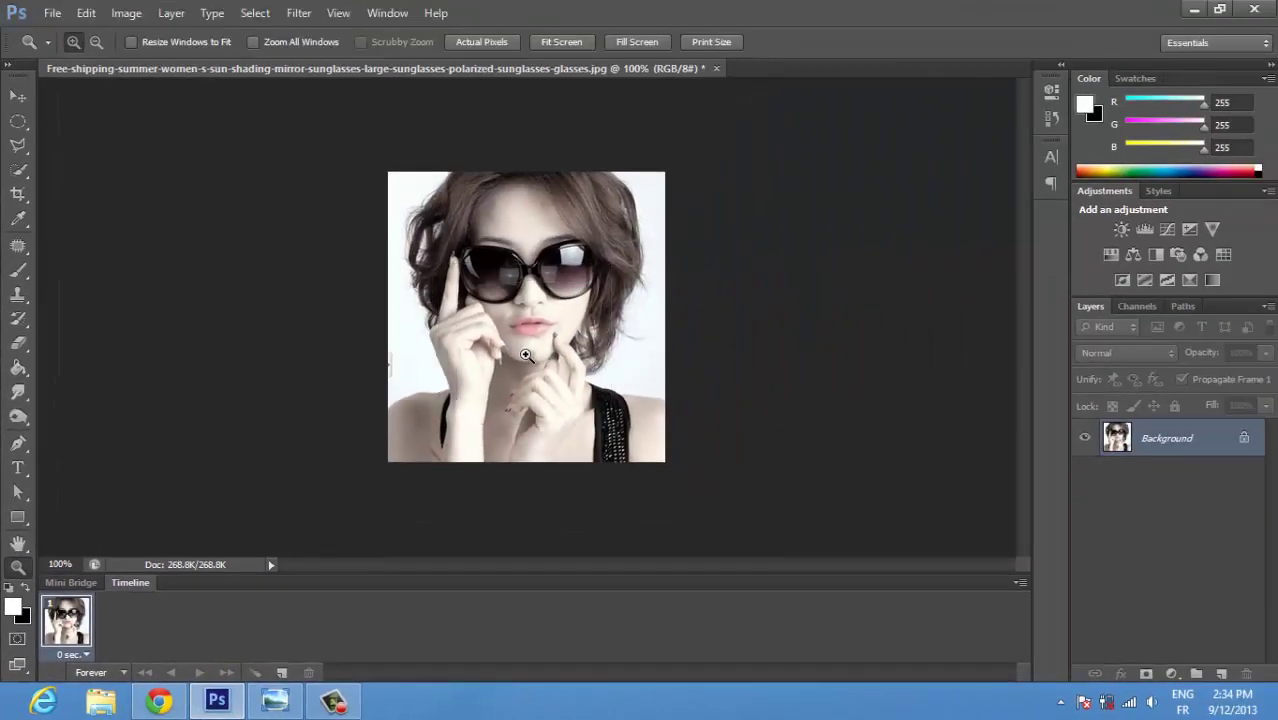
- At 400% zoom, trace the left lens with the Pen tool and make a 0-pixel-feather selection
click(526, 355)
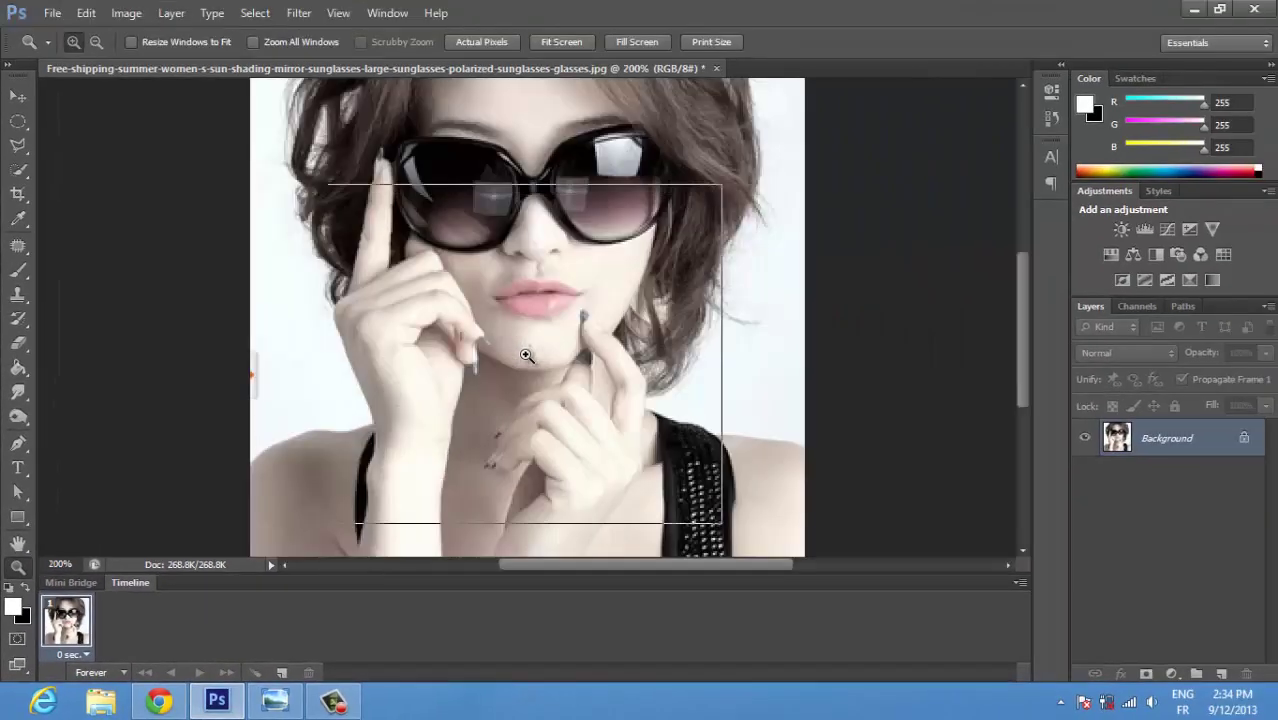
click(494, 348)
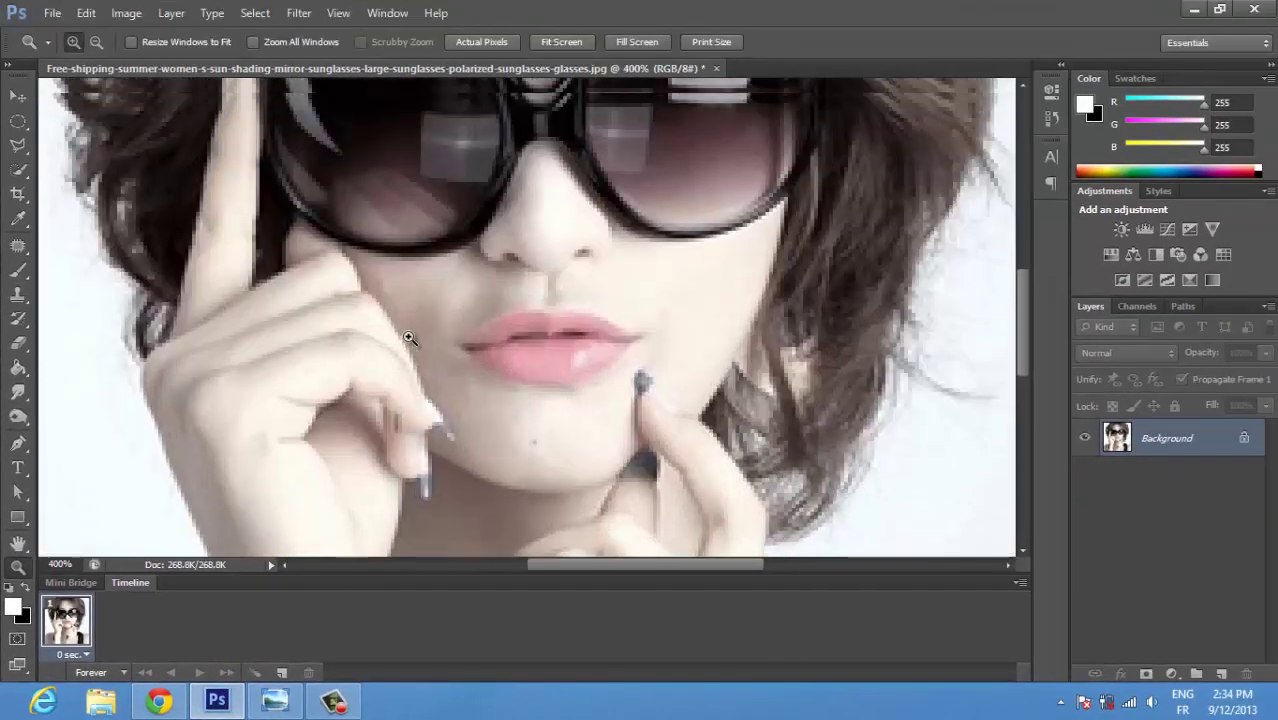
scroll(409, 338, up, 3)
scroll(409, 338, up, 2)
click(18, 443)
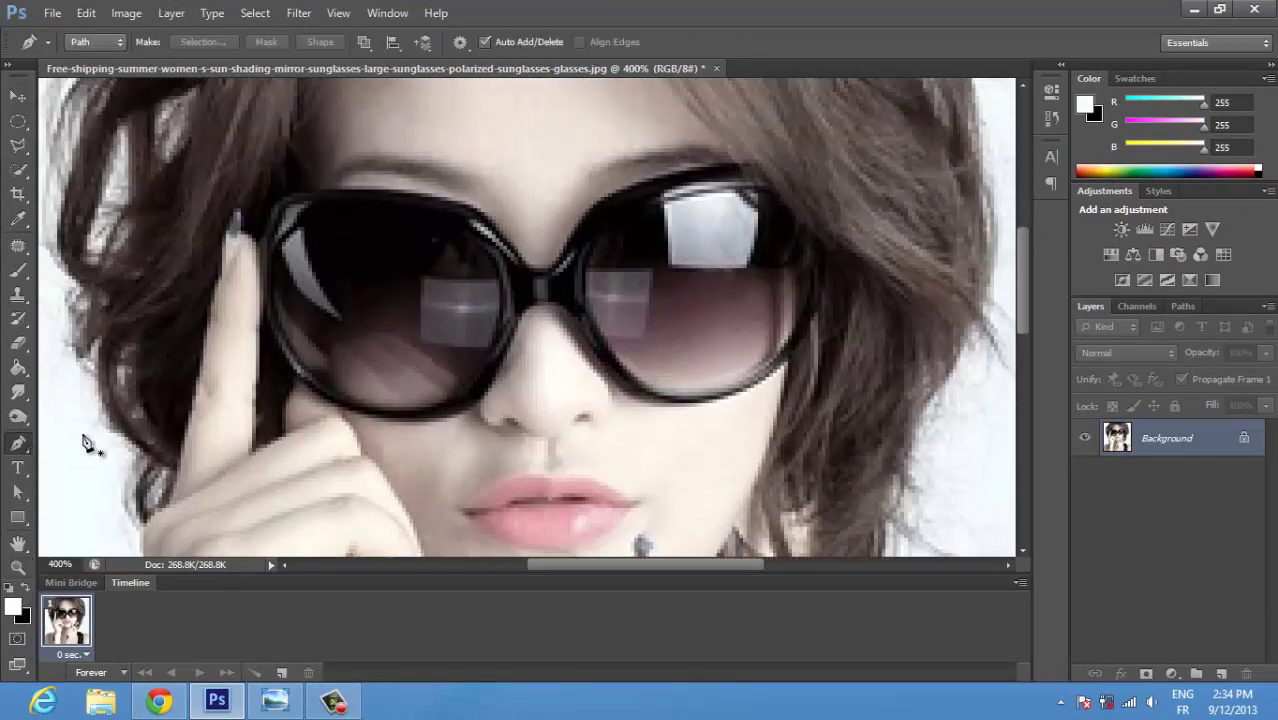
click(499, 284)
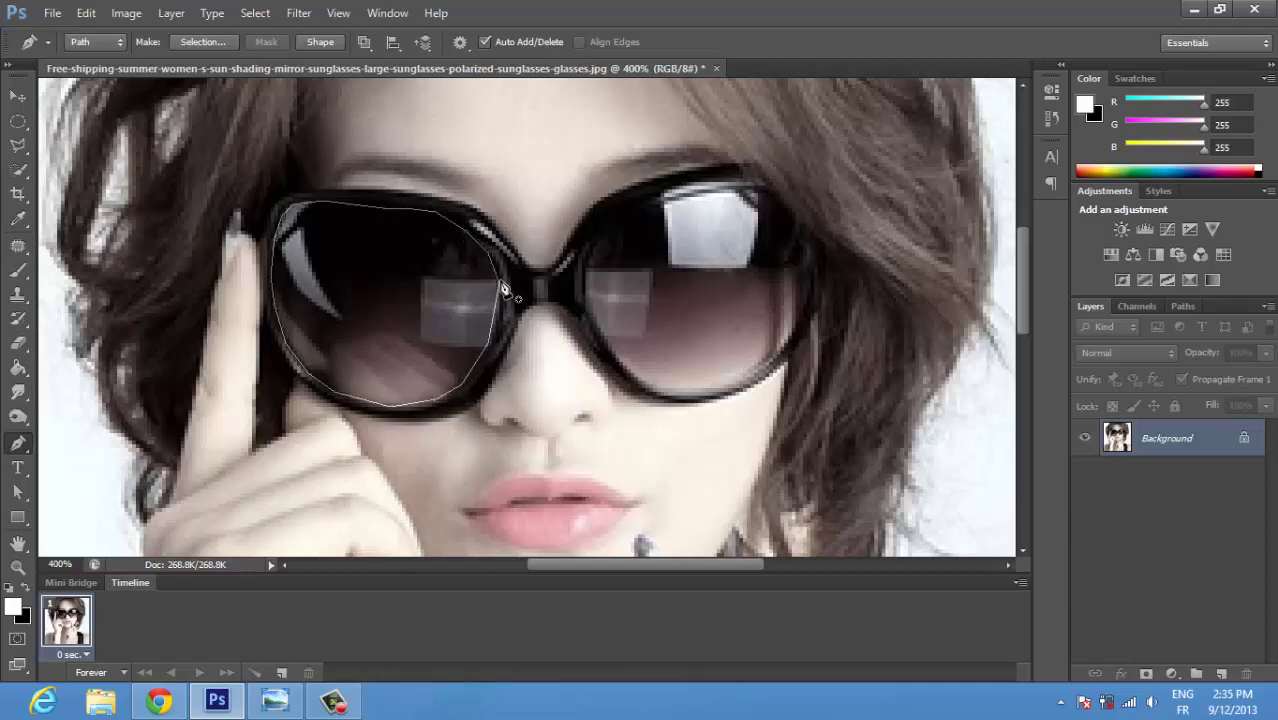
right_click(433, 311)
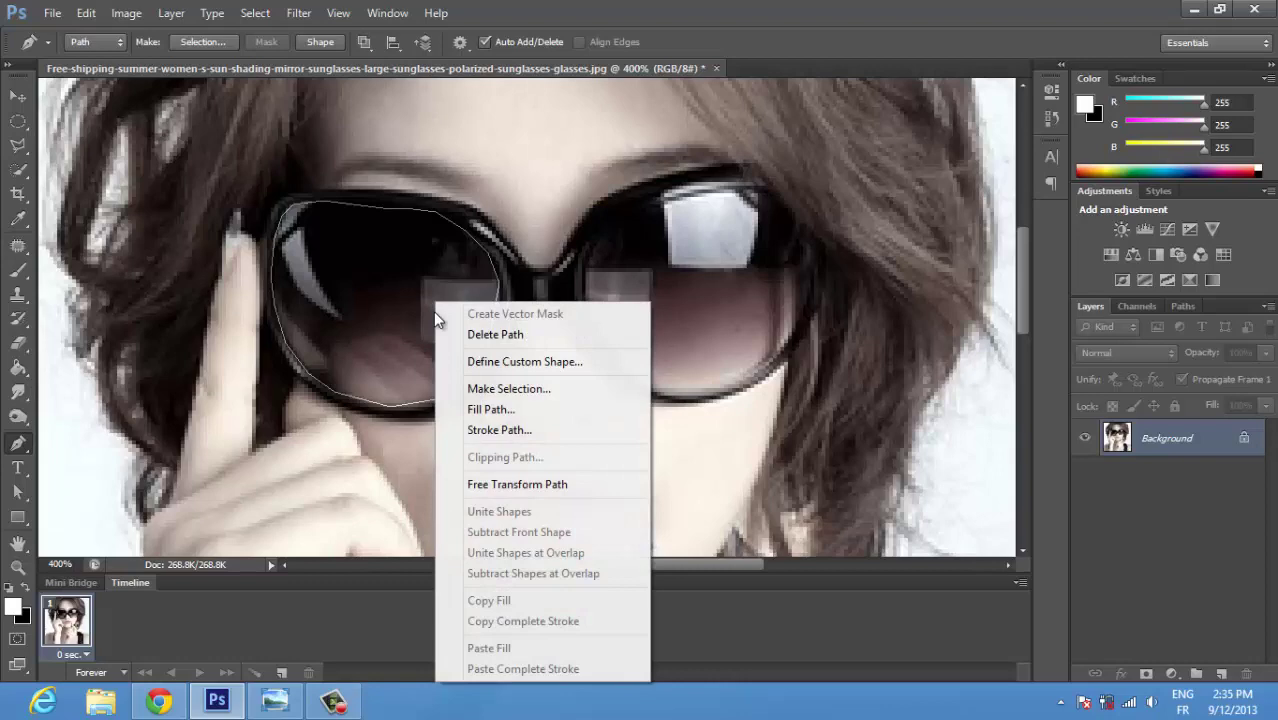
click(468, 390)
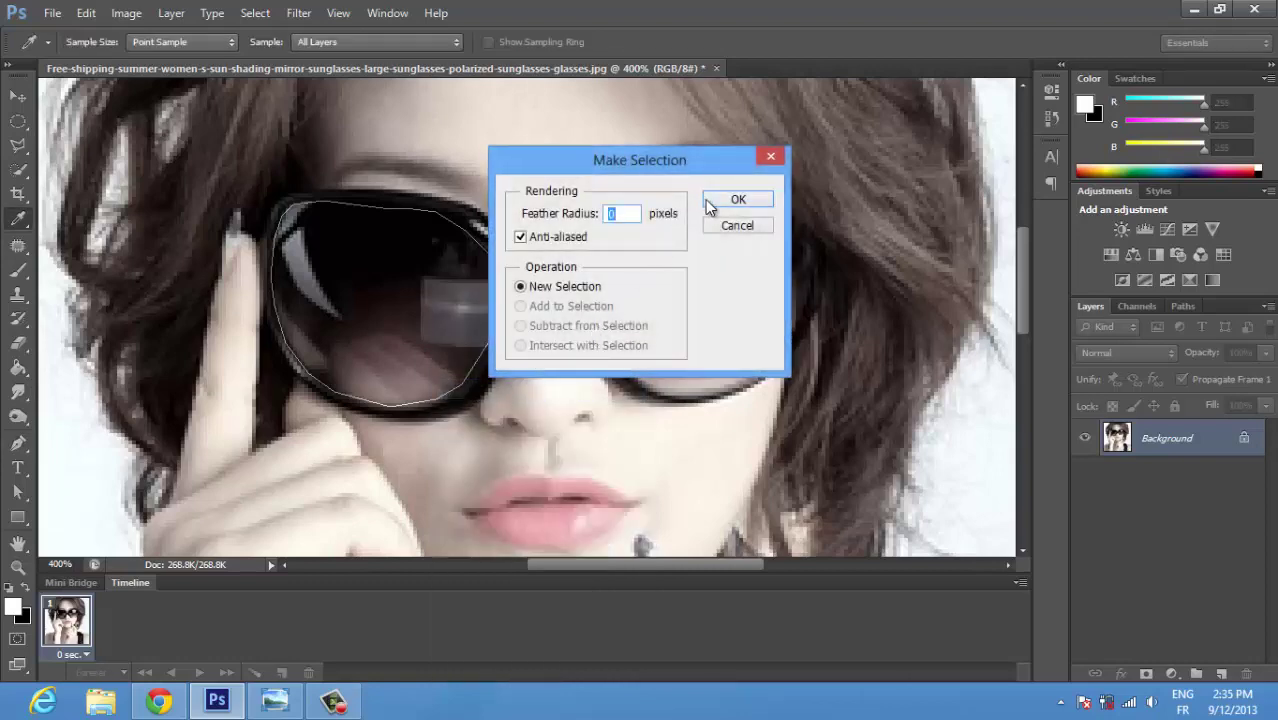
click(707, 201)
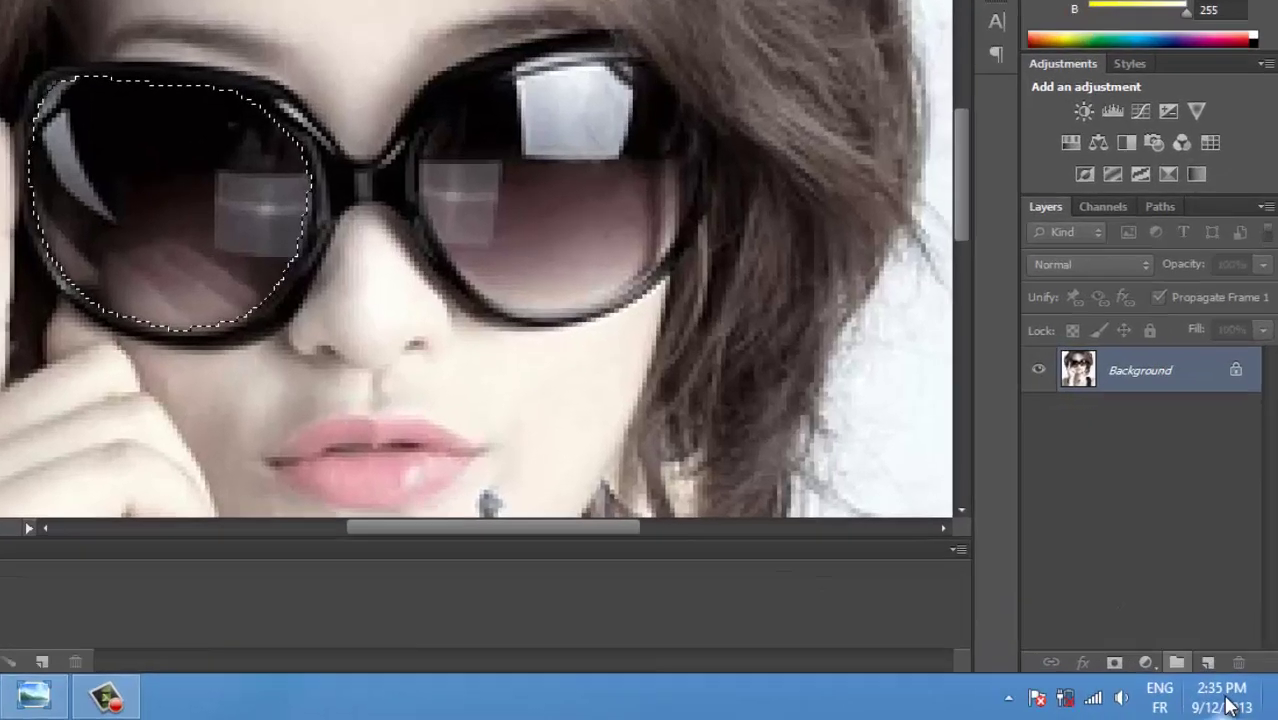
- Add Layer 1 and fill the left-lens selection with solid black
click(1208, 662)
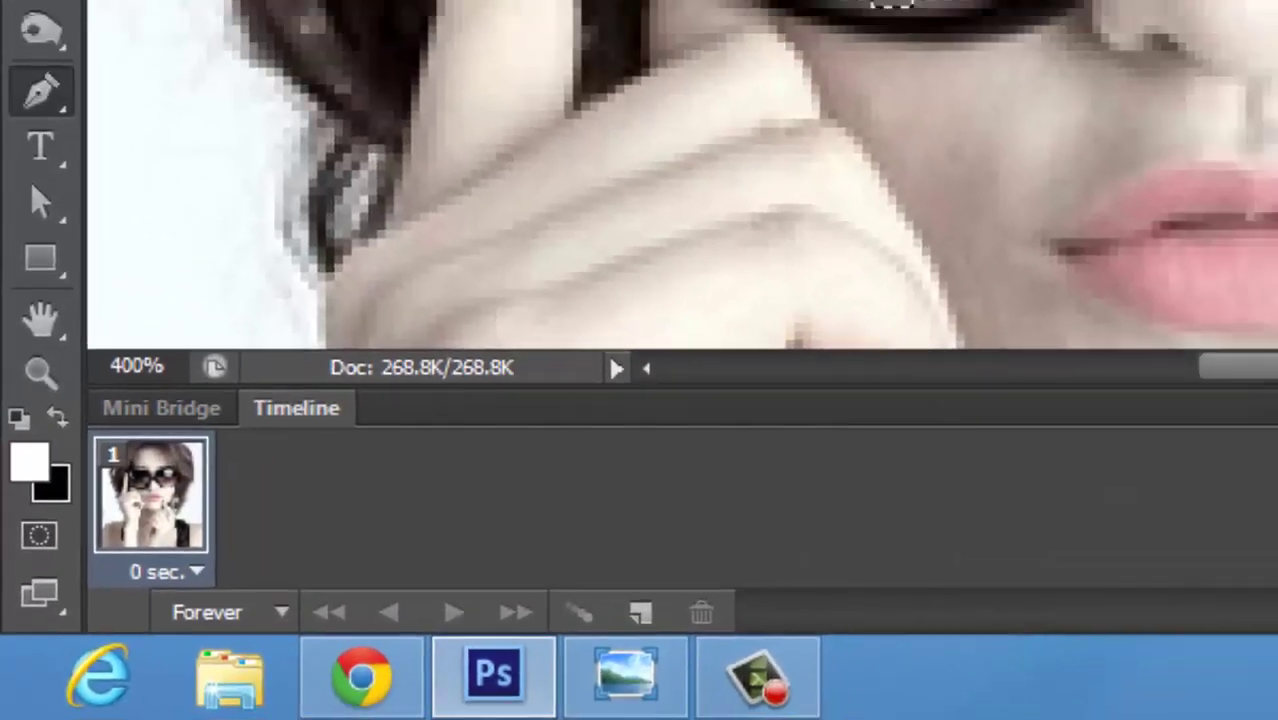
key(ctrl+BackSpace)
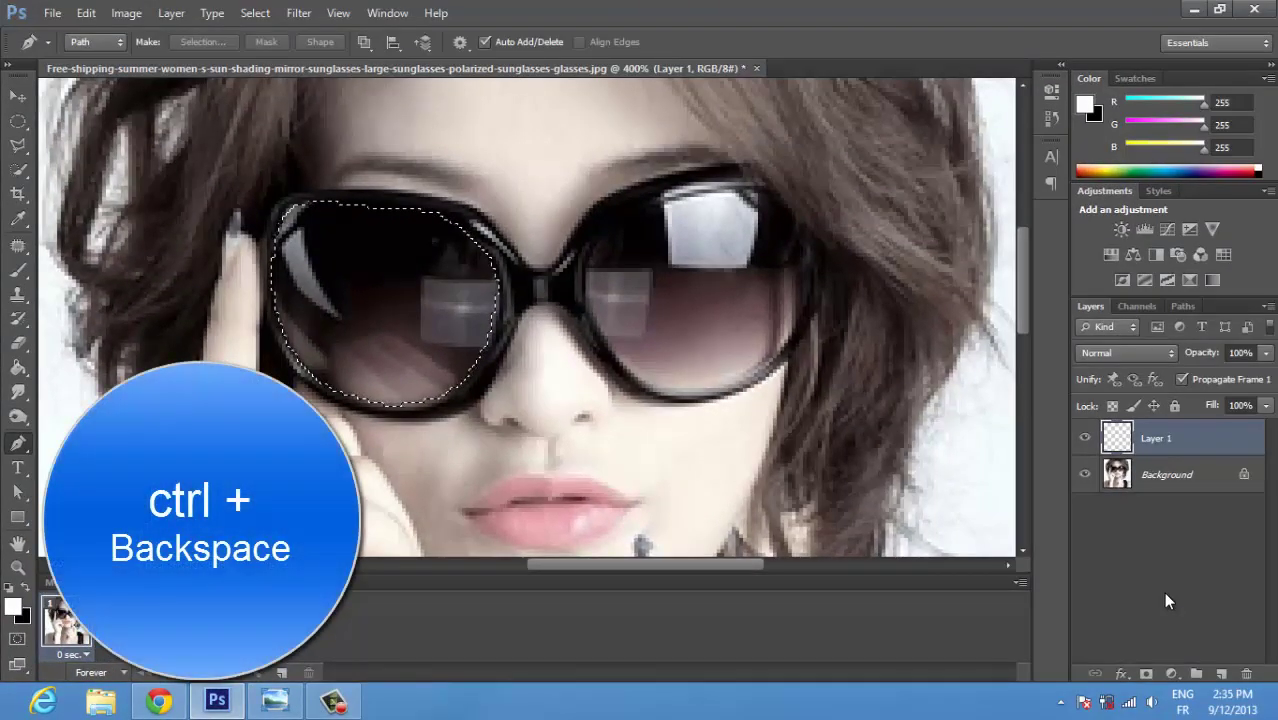
key(ctrl+BackSpace)
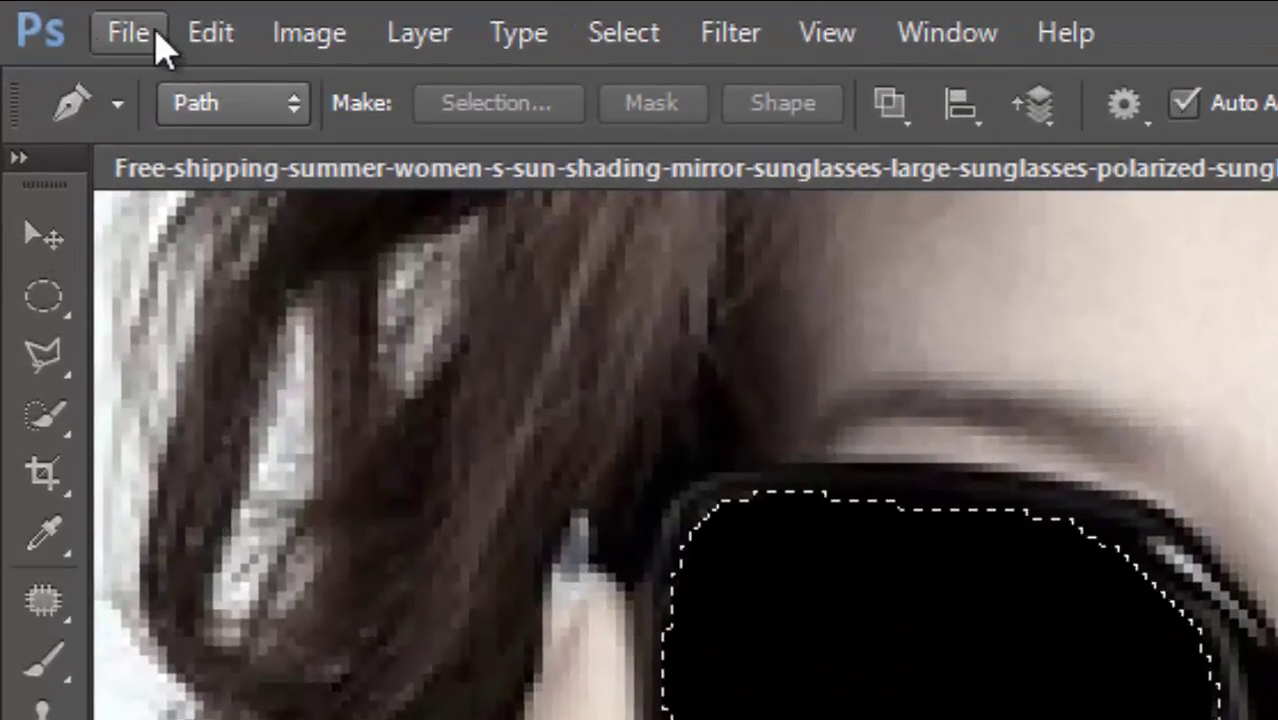
- Open the white lion image download (1).jpg
click(120, 30)
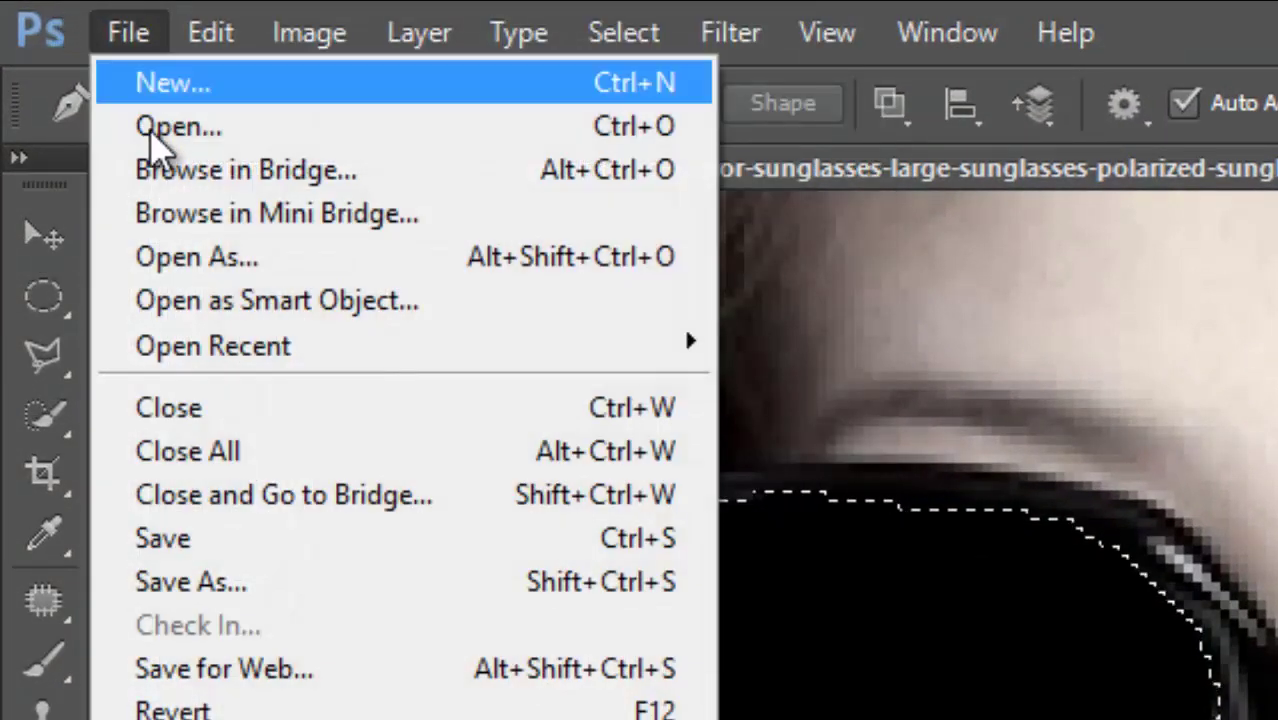
click(160, 128)
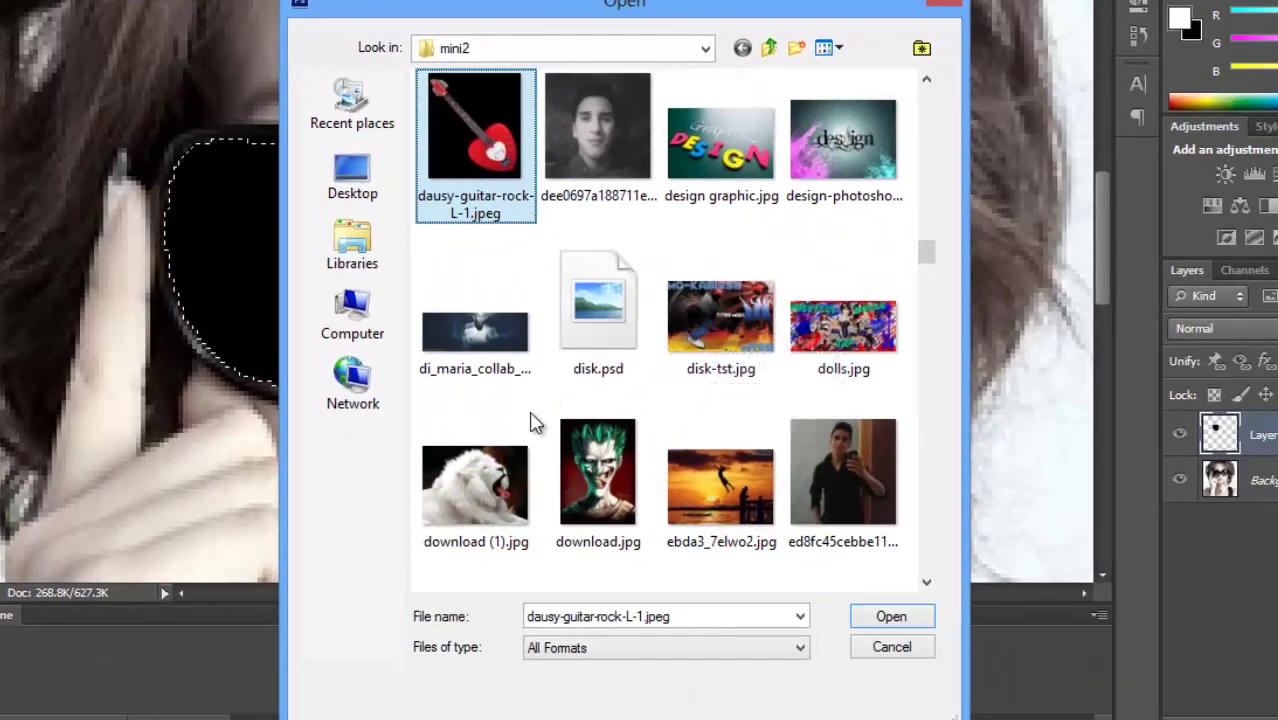
click(500, 490)
double_click(500, 490)
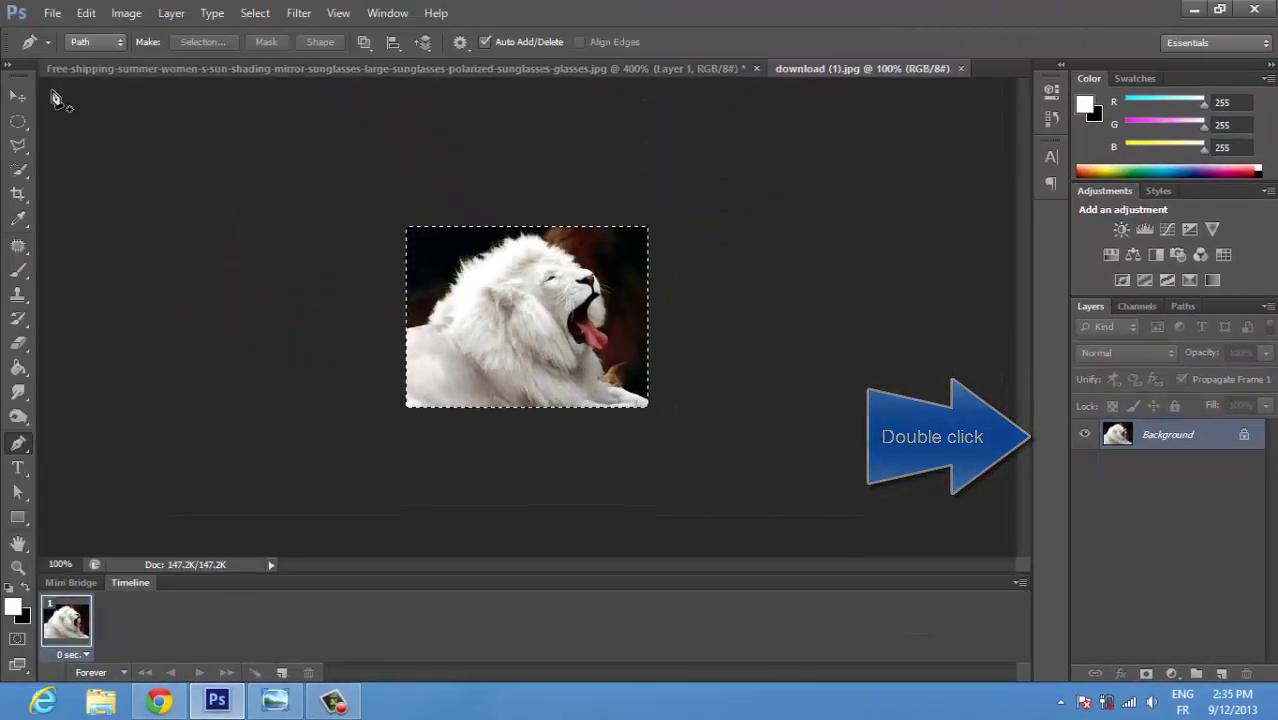
- Drag the lion onto the portrait as Layer 2, then zoom back out to 100%
click(18, 95)
mouse_move(375, 265)
mouse_down()
mouse_move(197, 111)
mouse_move(157, 40)
mouse_move(148, 77)
mouse_move(379, 271)
mouse_up()
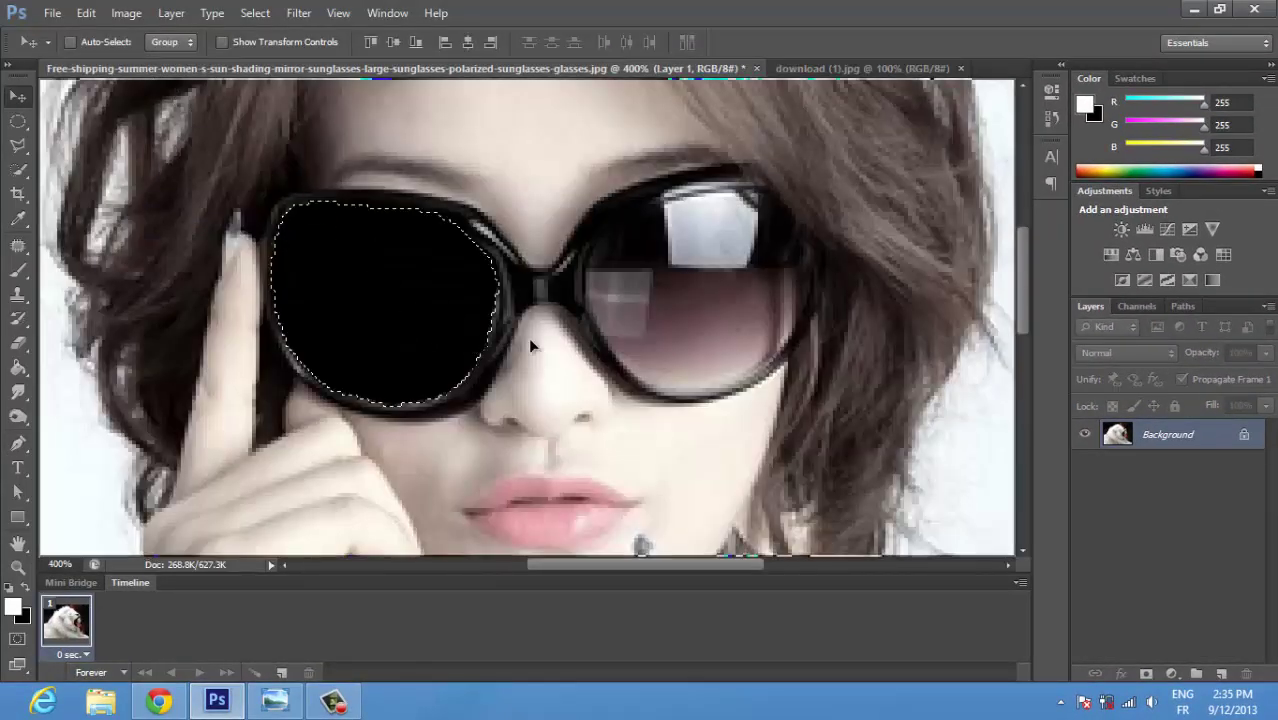
drag(528, 337, 439, 358)
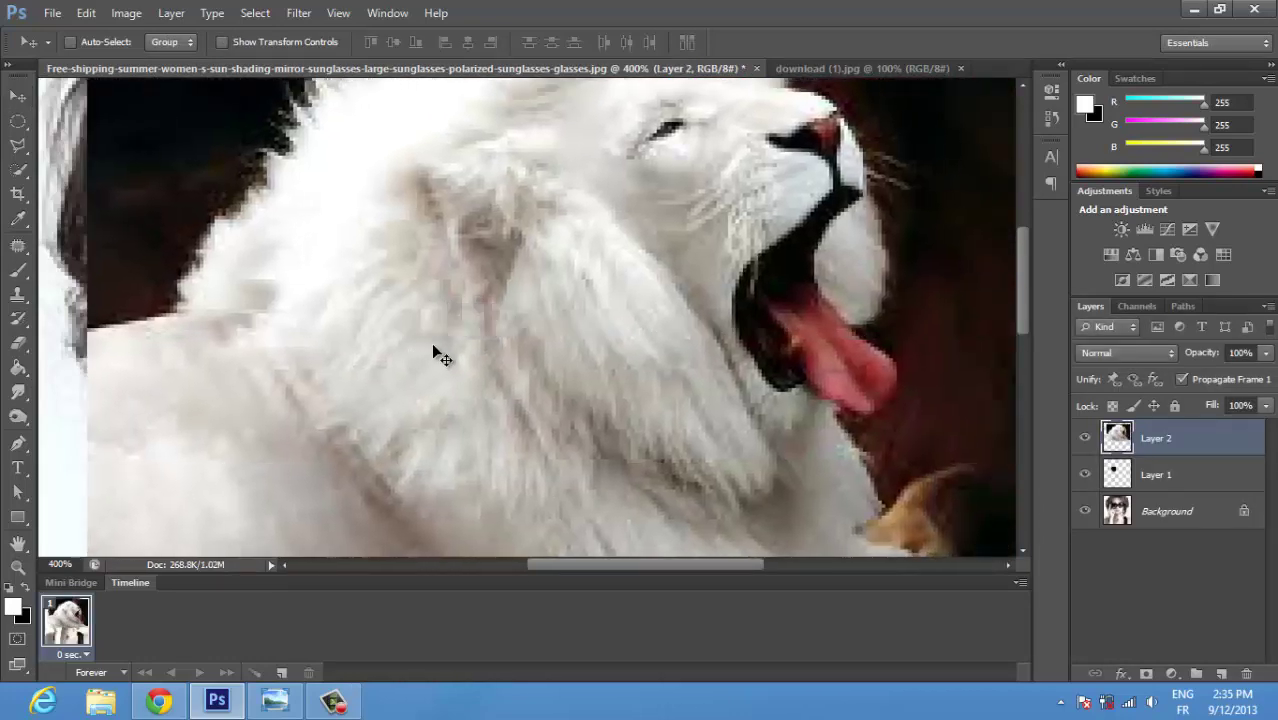
key(ctrl+t)
key(Return)
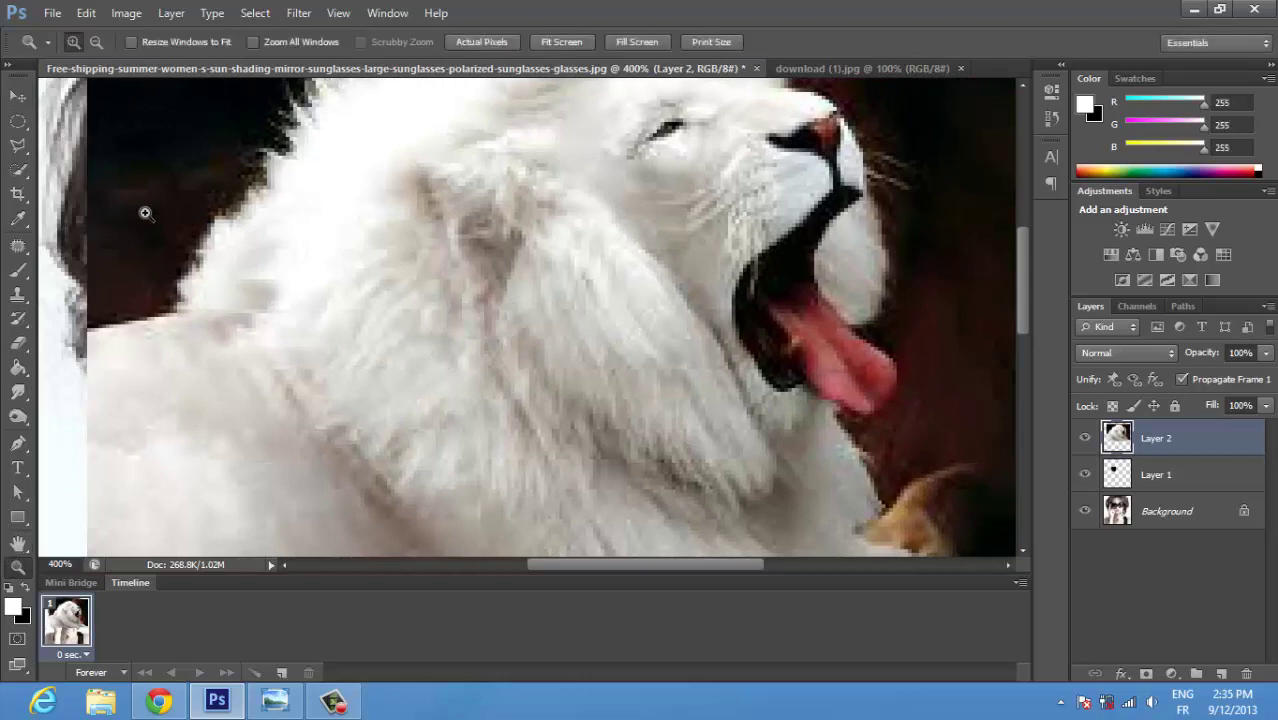
alt+click(313, 321)
alt+click(338, 340)
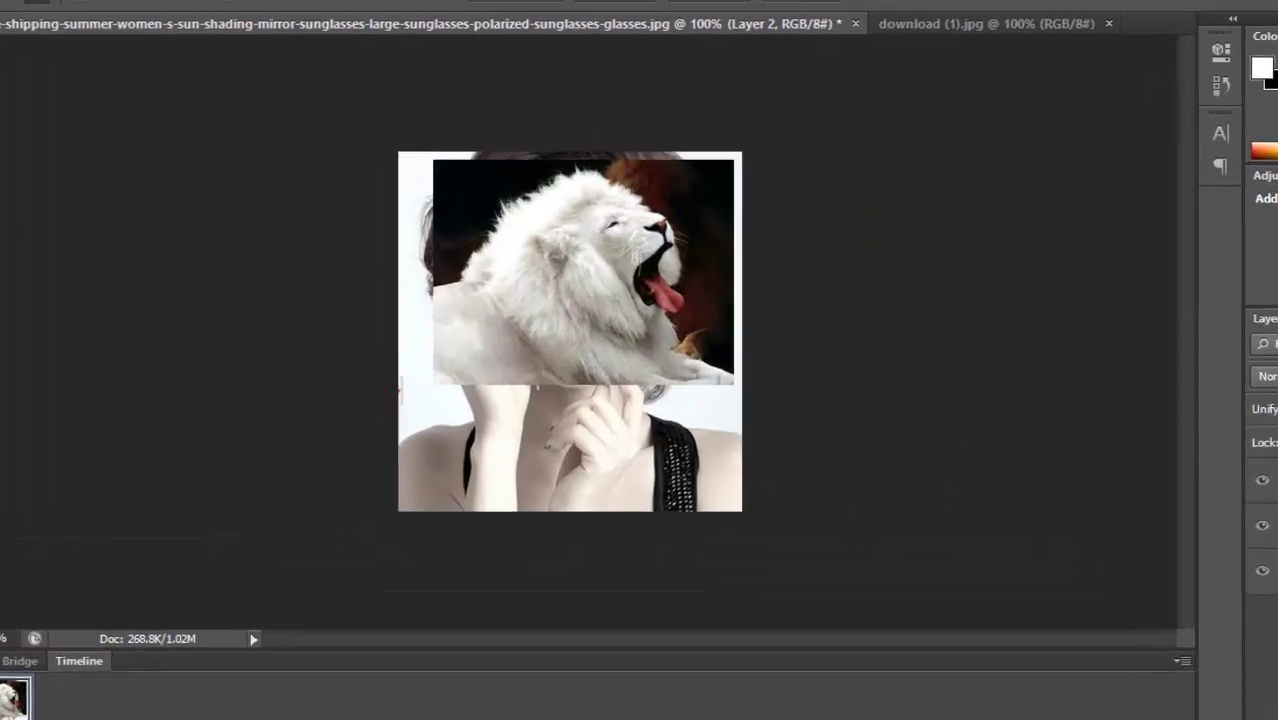
- Scale the lion layer to about 33.5% and position it over the left black lens
key(ctrl+t)
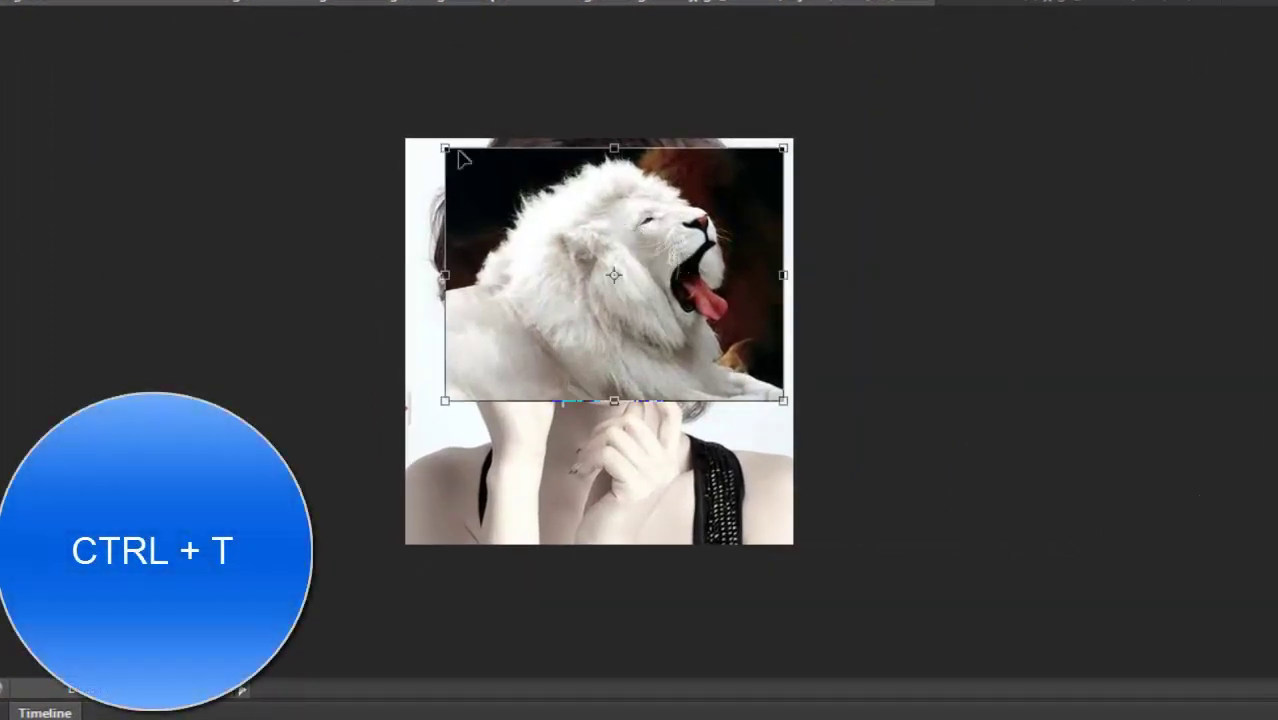
mouse_move(447, 150)
mouse_down()
mouse_move(613, 274)
mouse_move(497, 237)
mouse_move(514, 246)
mouse_move(503, 250)
mouse_up()
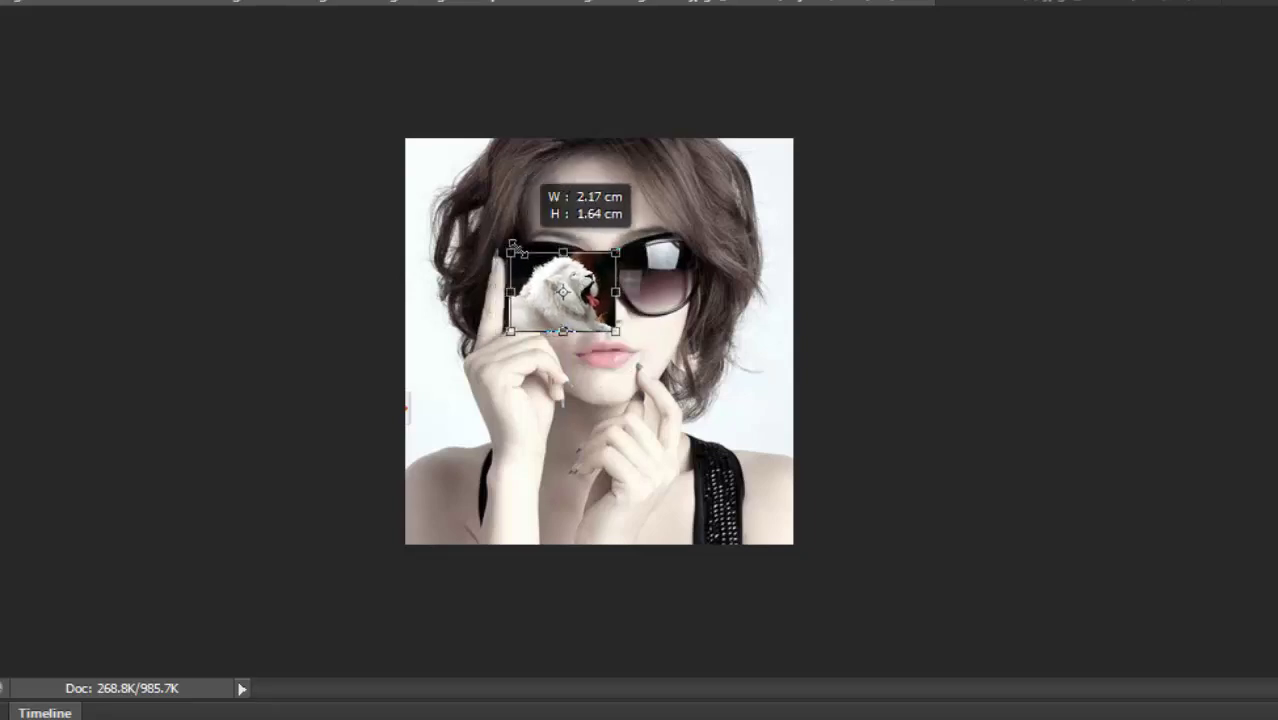
drag(549, 285, 537, 270)
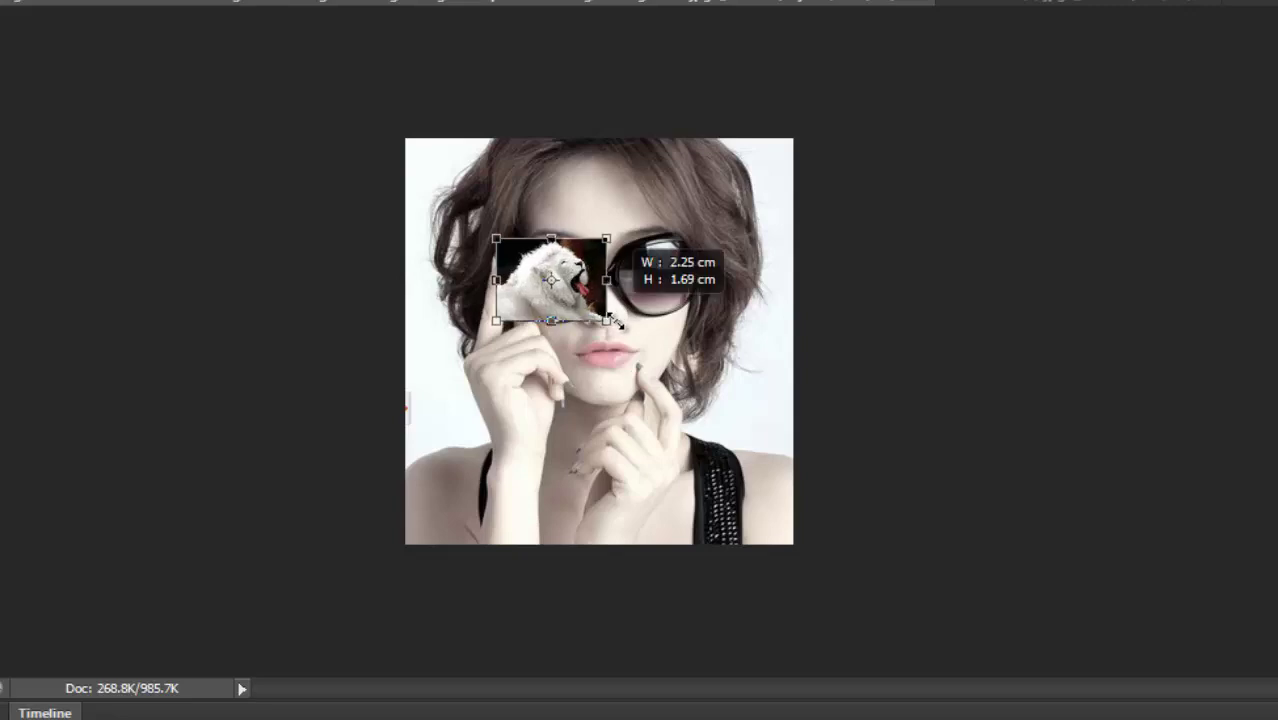
drag(610, 316, 600, 318)
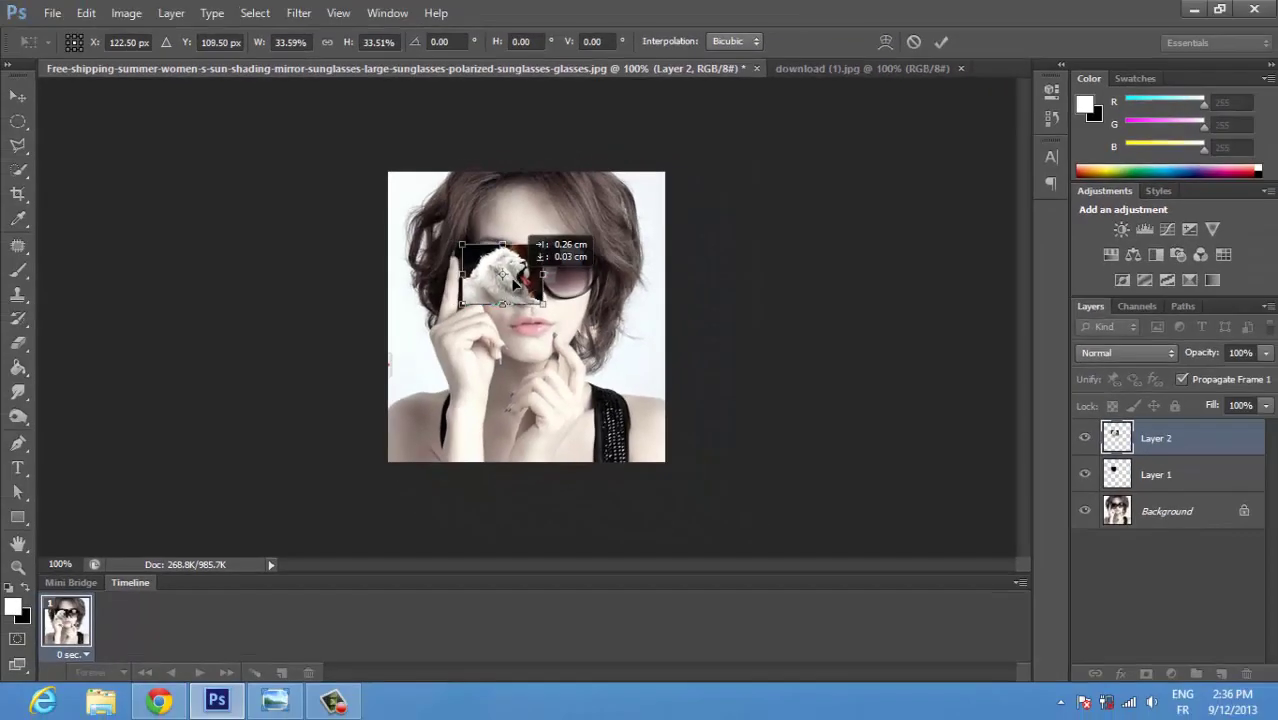
drag(548, 283, 545, 284)
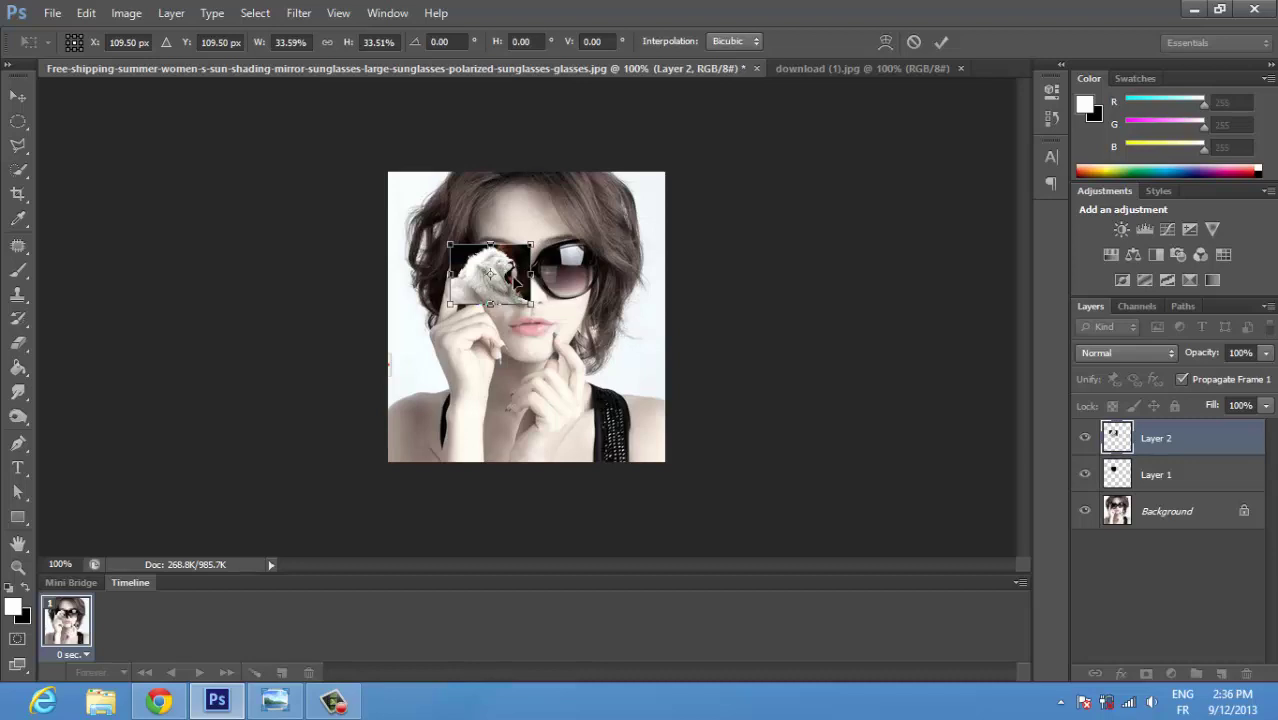
key(Return)
key(z)
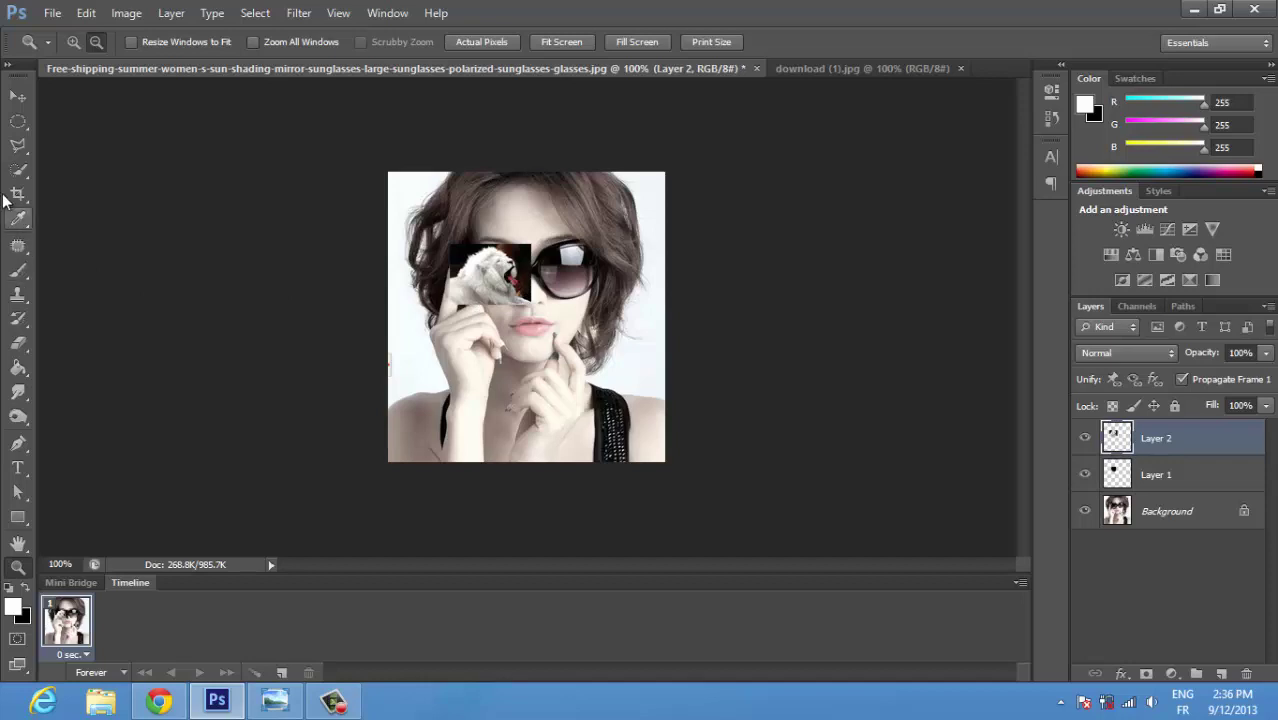
- Convert Layer 2 to a smart object, add a layer mask, and clip it to Layer 1
click(18, 96)
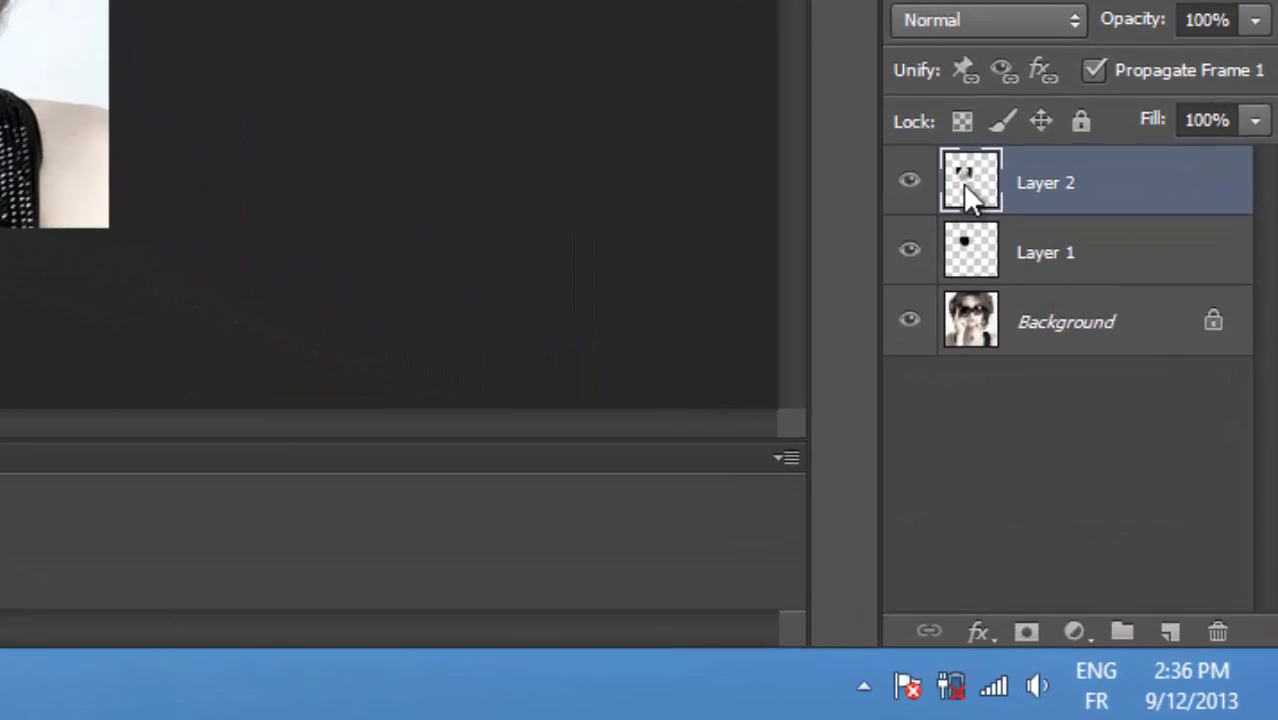
right_click(962, 183)
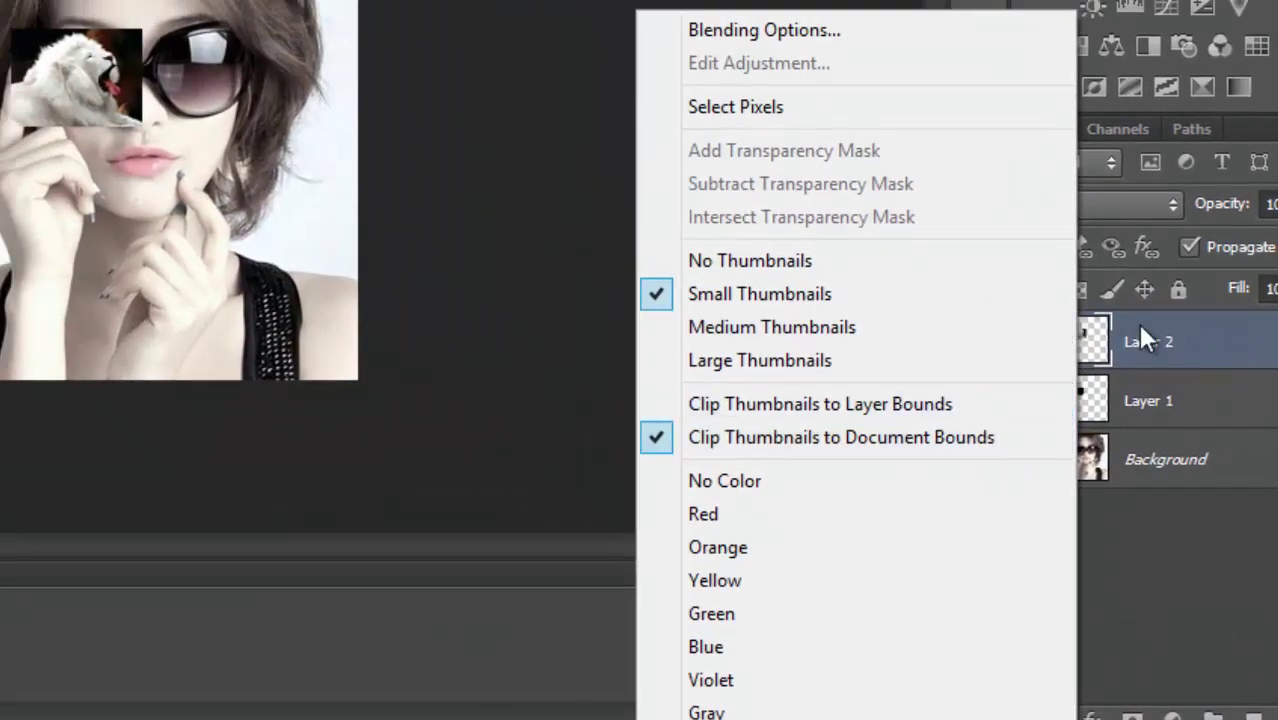
click(1145, 340)
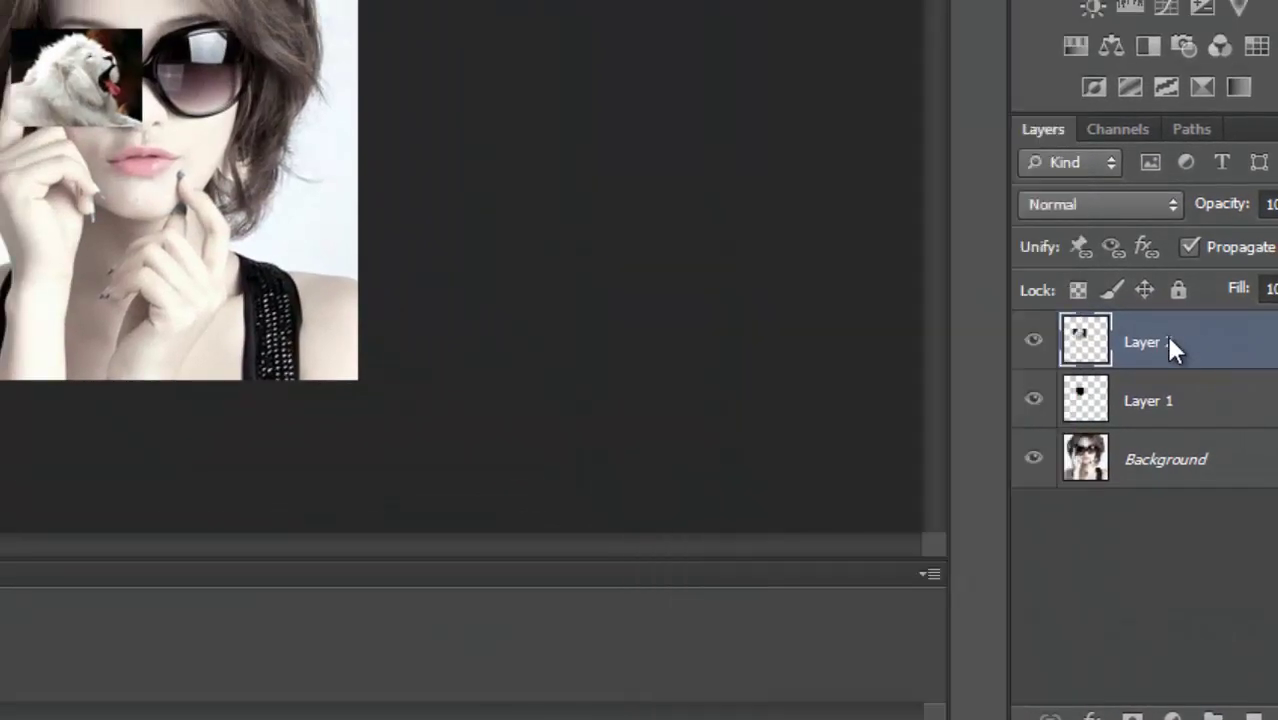
right_click(1165, 340)
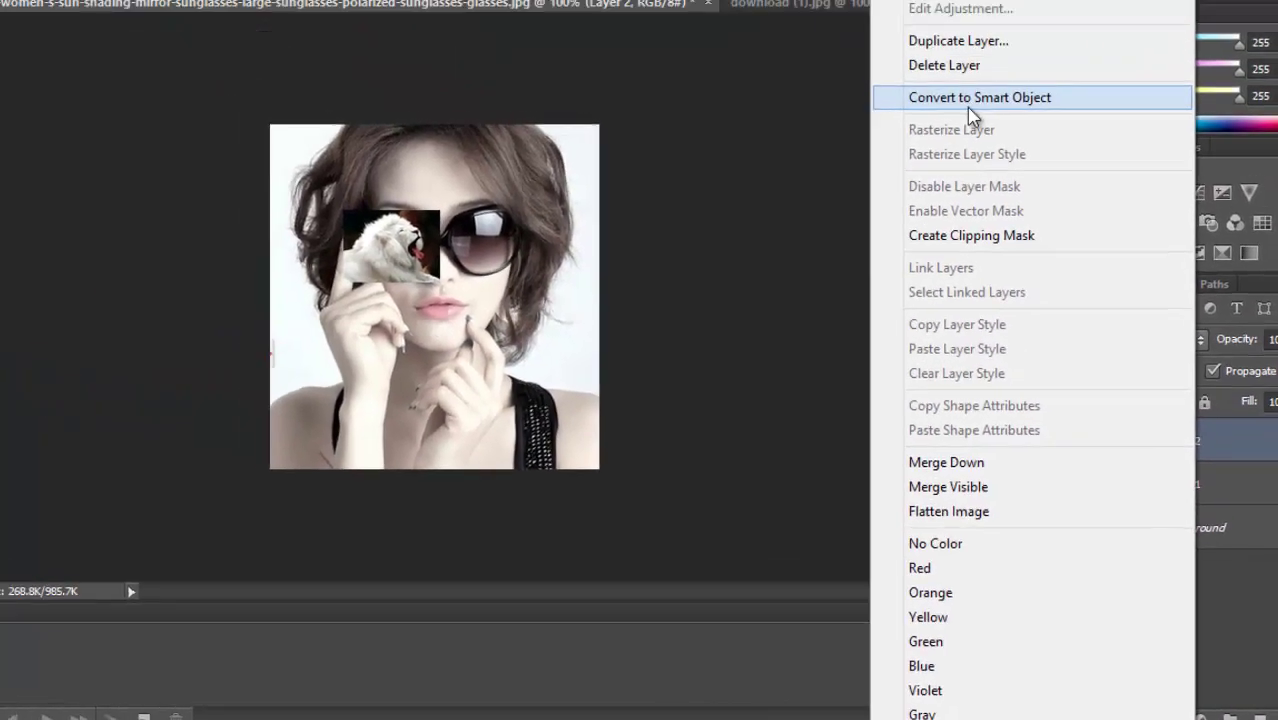
click(890, 100)
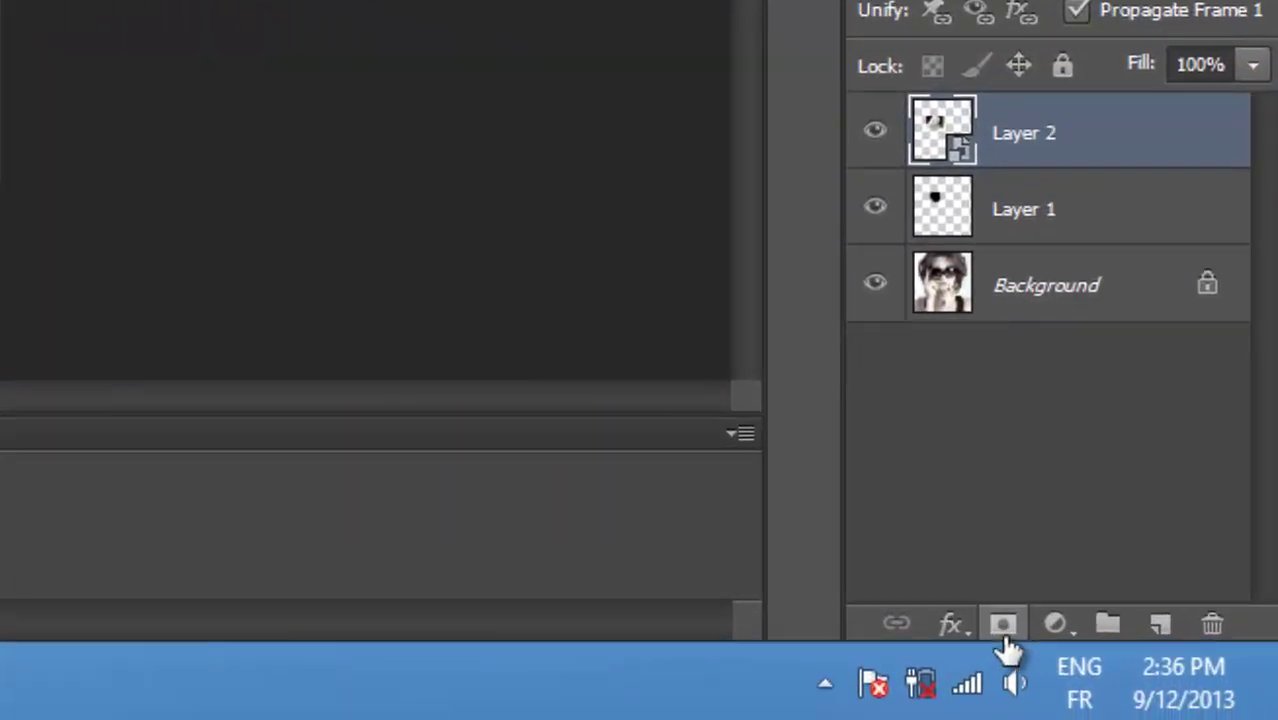
click(1003, 626)
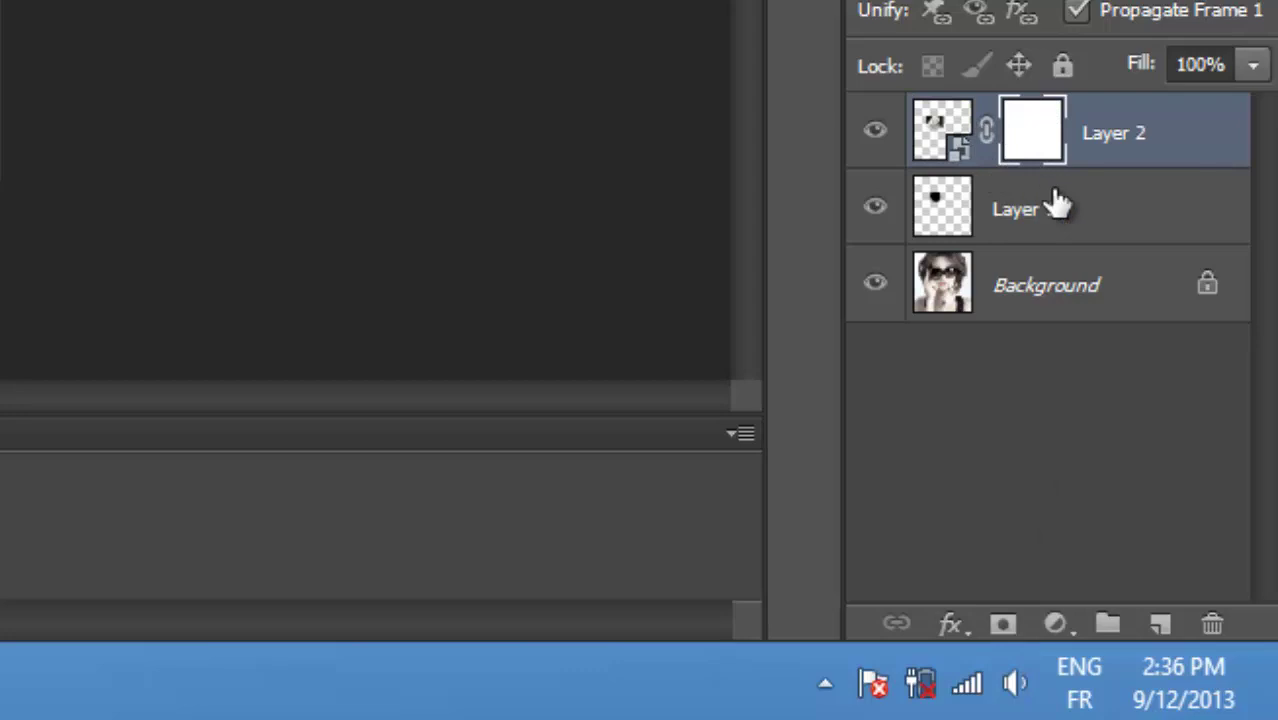
alt+click(1134, 163)
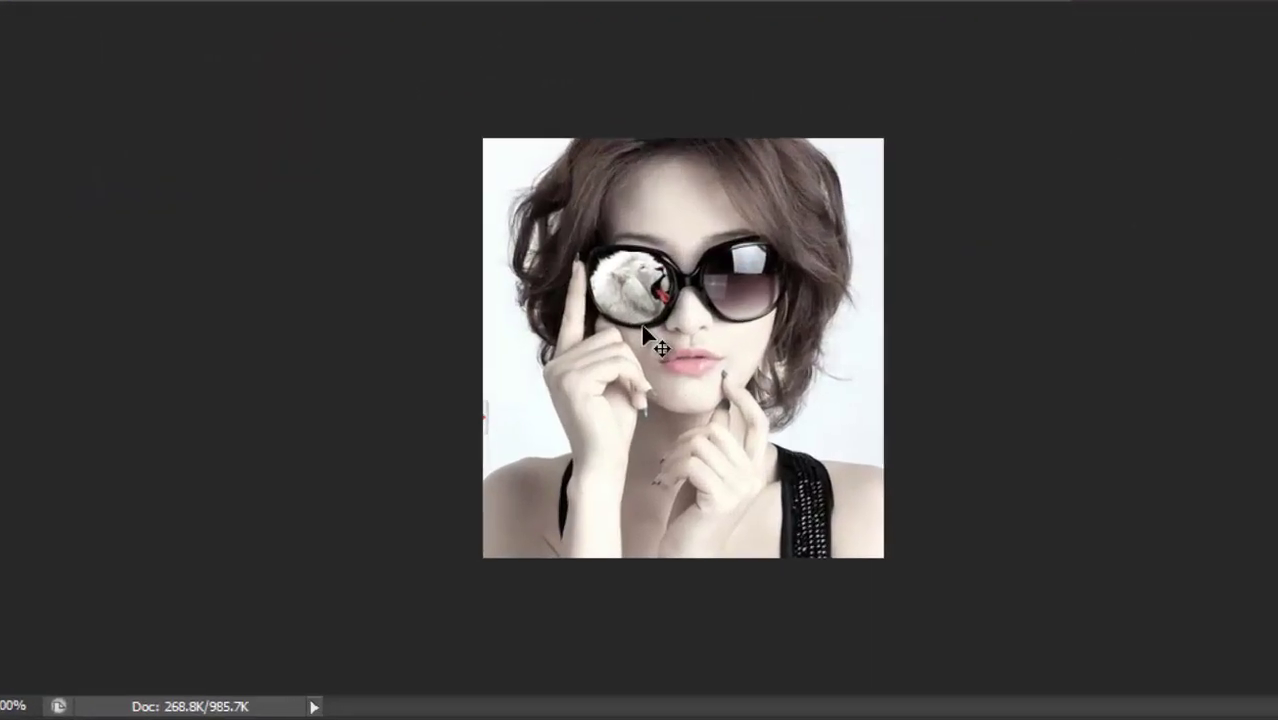
- Rescale the clipped lion to about 74.71% × 84.62% so it fills the left lens
key(ctrl+t)
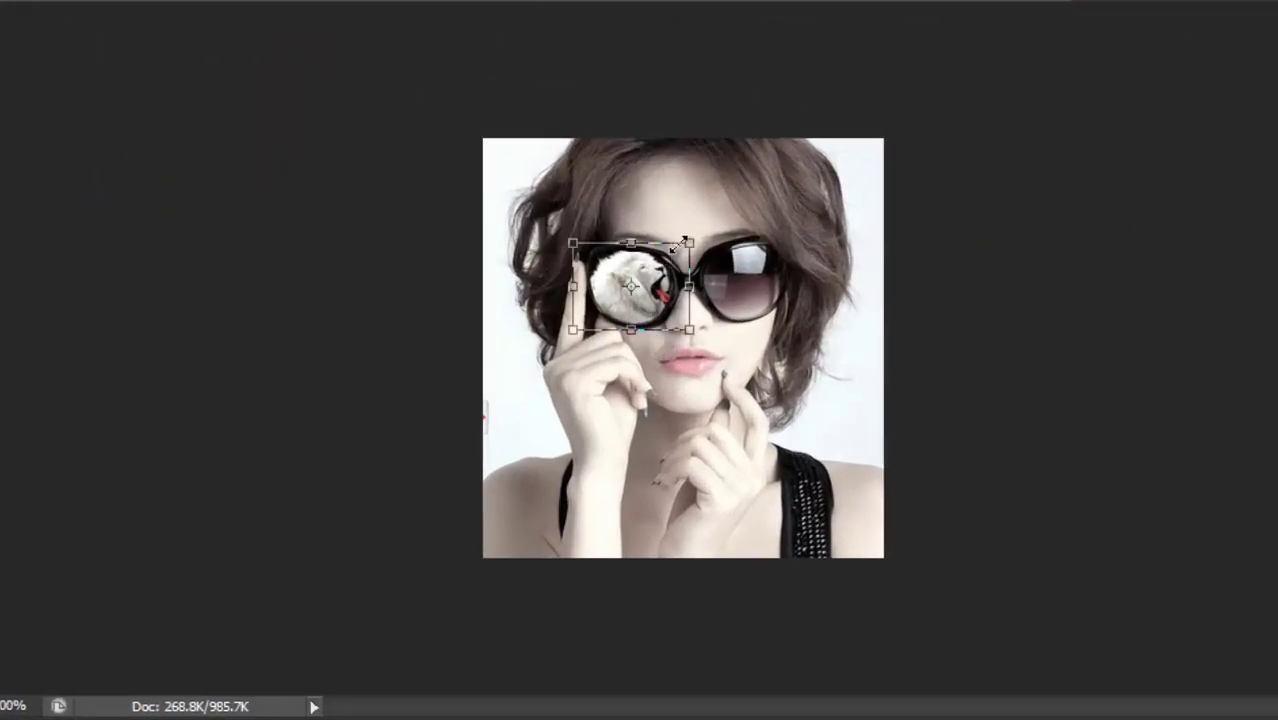
drag(687, 241, 684, 252)
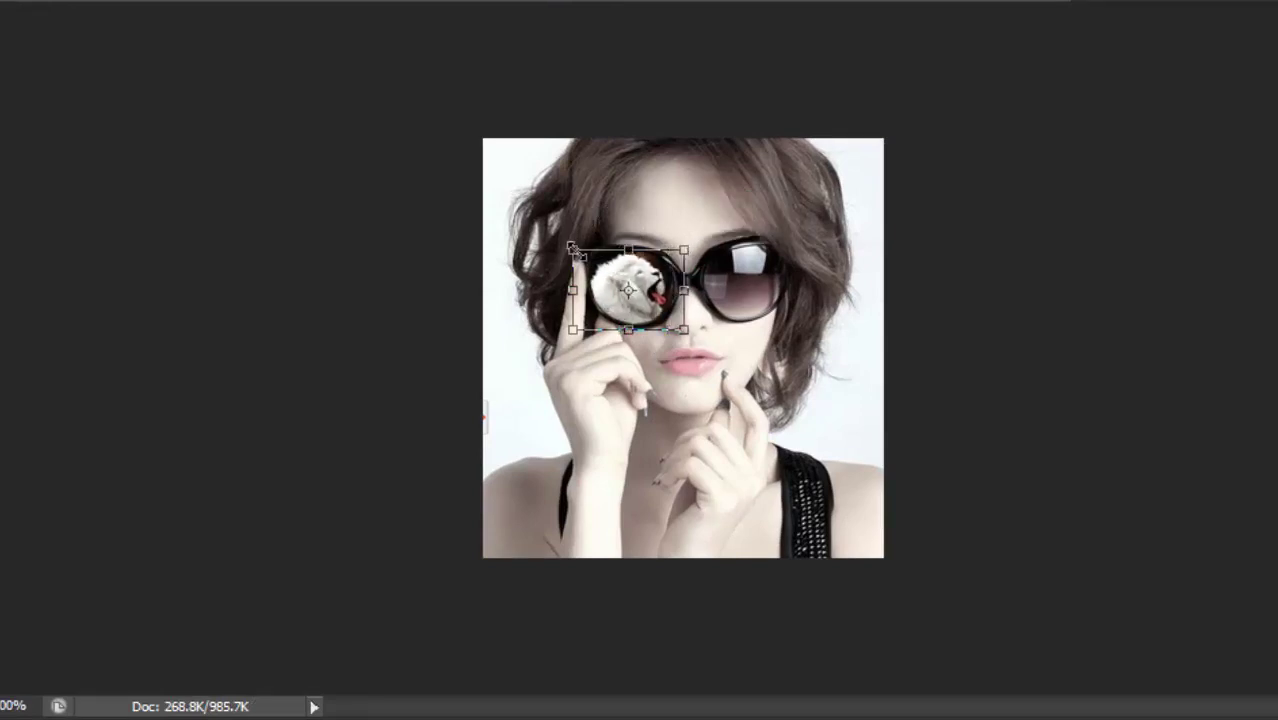
mouse_move(572, 250)
mouse_down()
mouse_move(625, 300)
mouse_move(620, 287)
mouse_up()
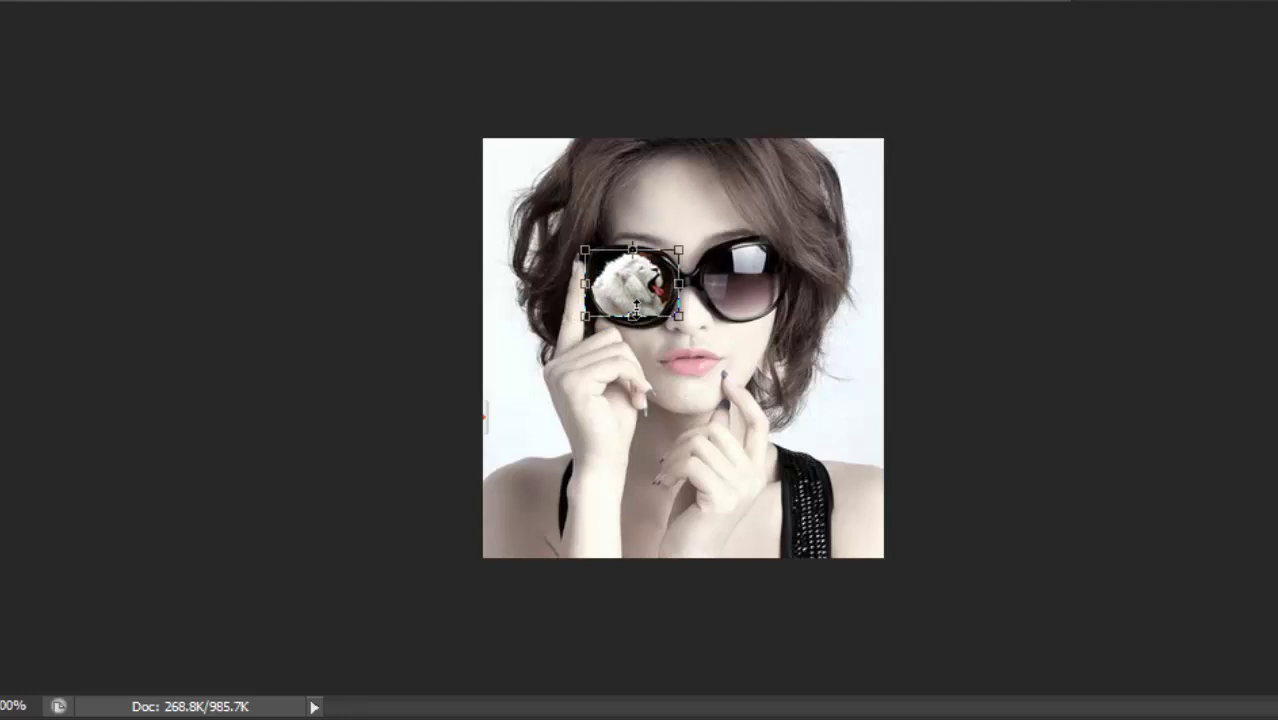
drag(635, 316, 635, 322)
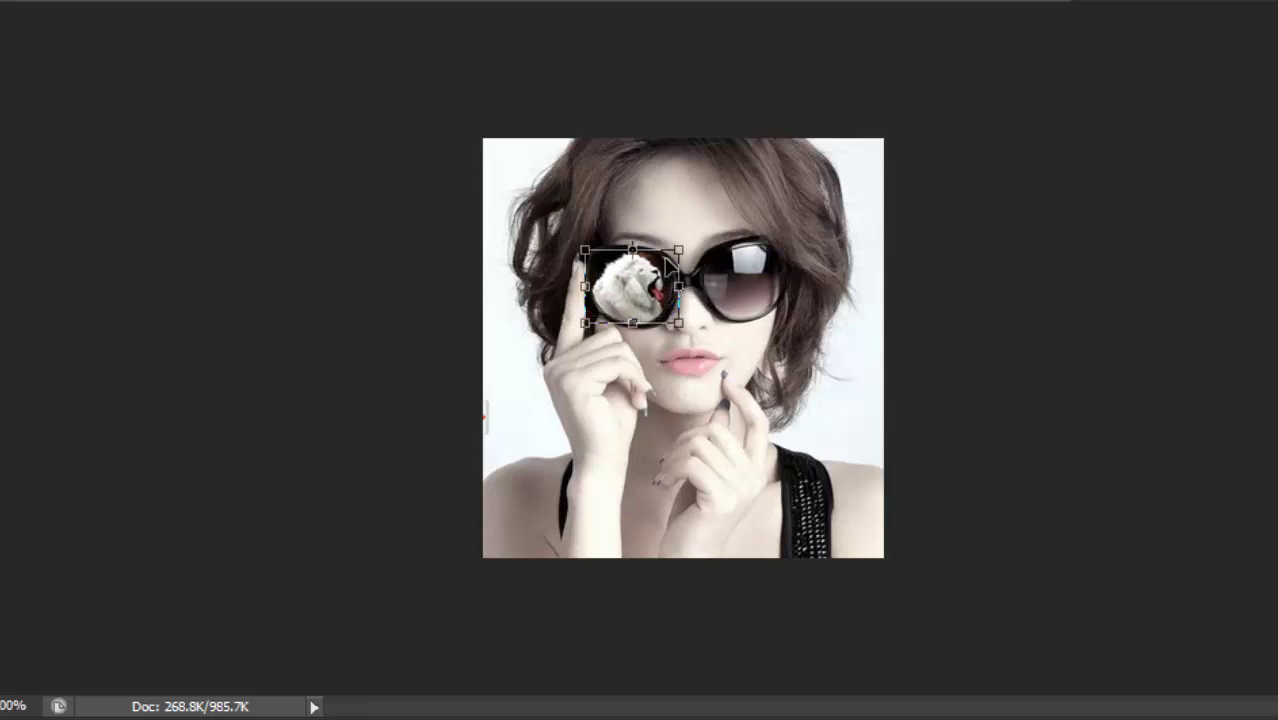
drag(680, 250, 688, 255)
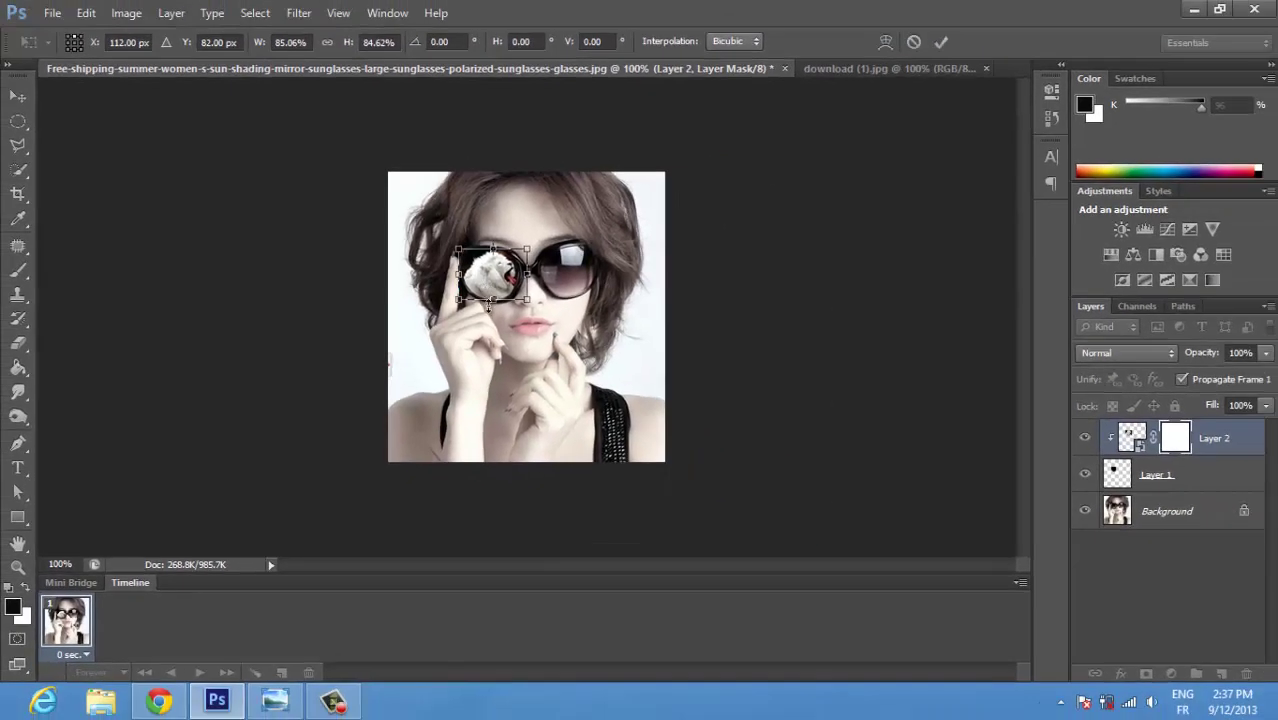
drag(527, 249, 520, 255)
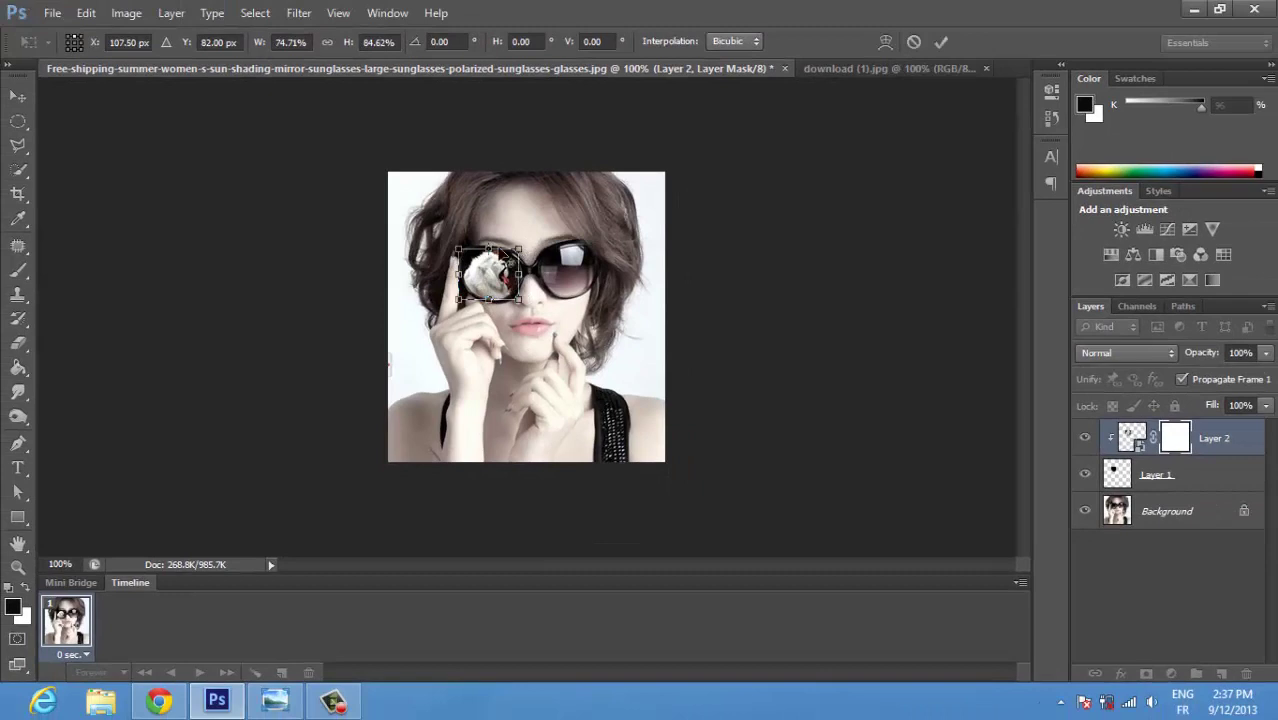
key(Return)
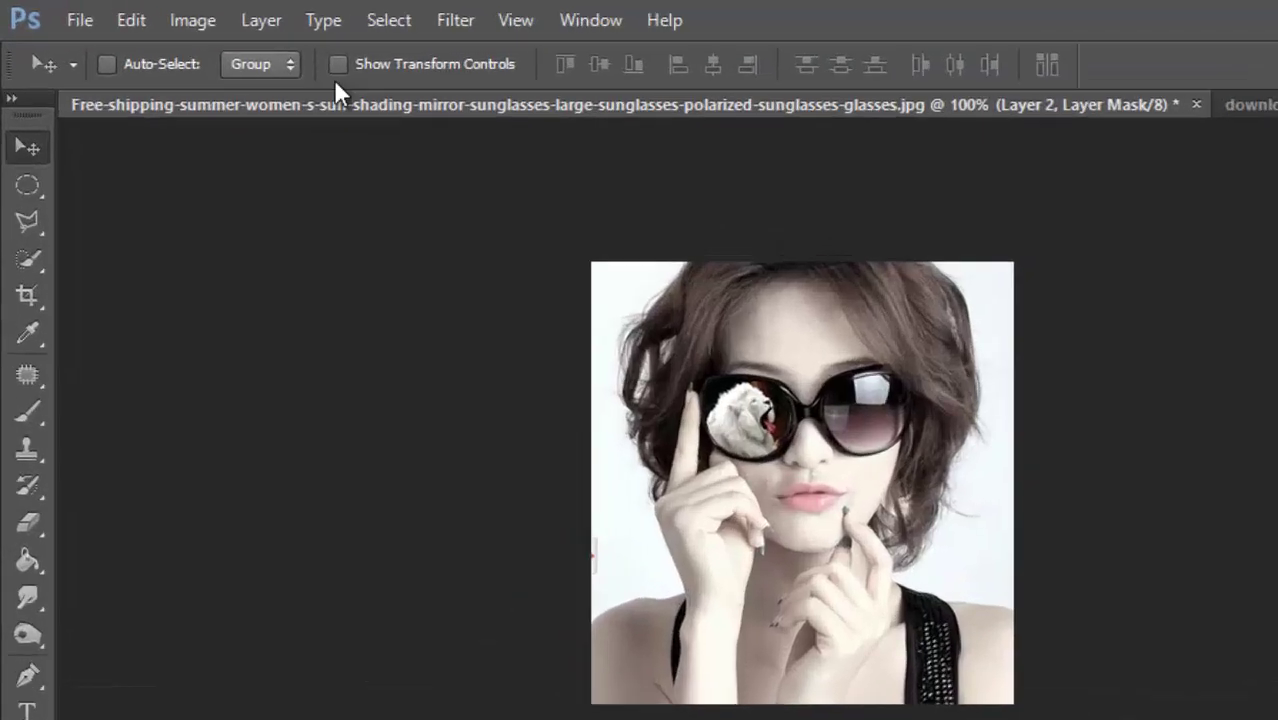
- Add a Multiply-mode Curves 1 adjustment layer and clip it to the lion Layer 2
click(171, 12)
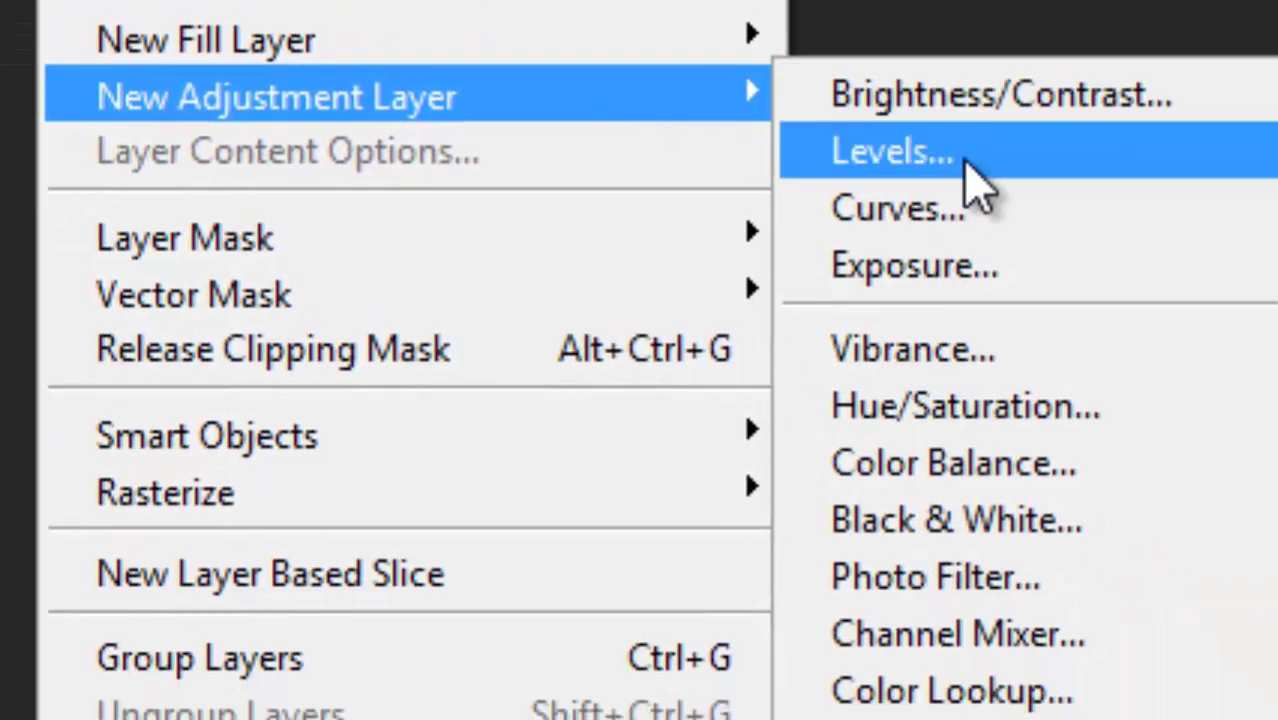
click(857, 200)
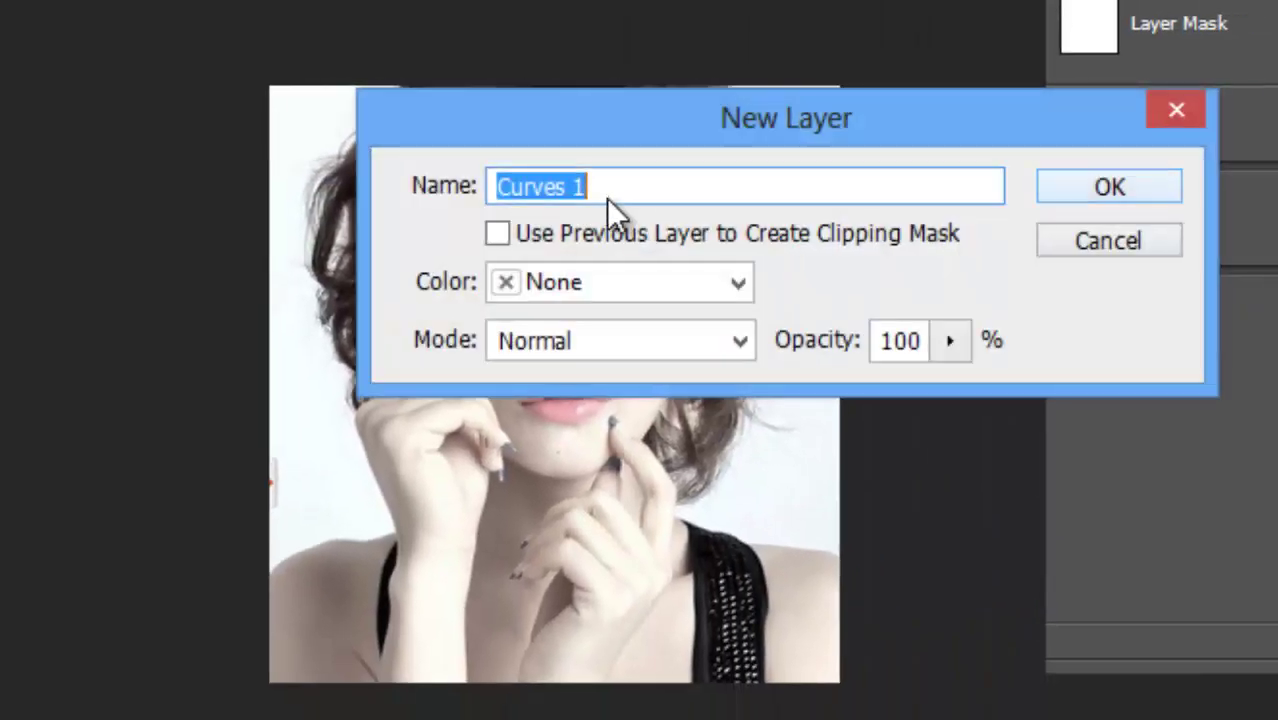
click(603, 340)
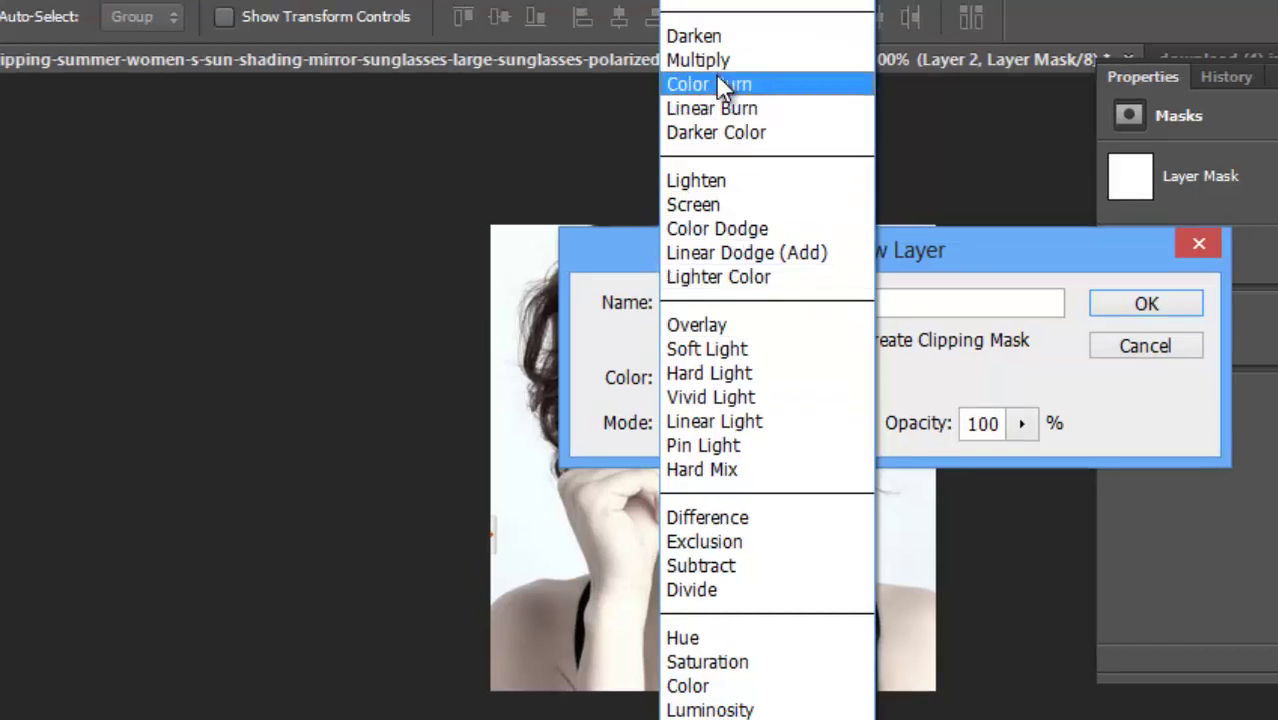
click(716, 64)
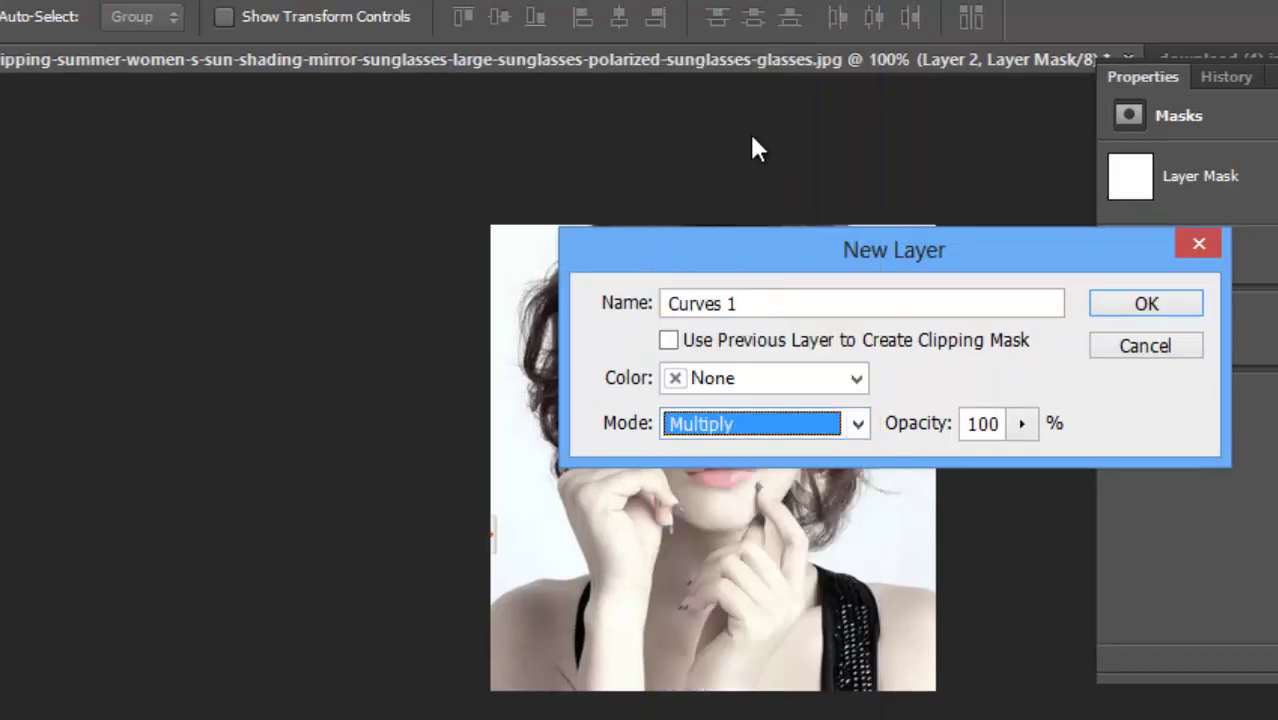
click(1112, 308)
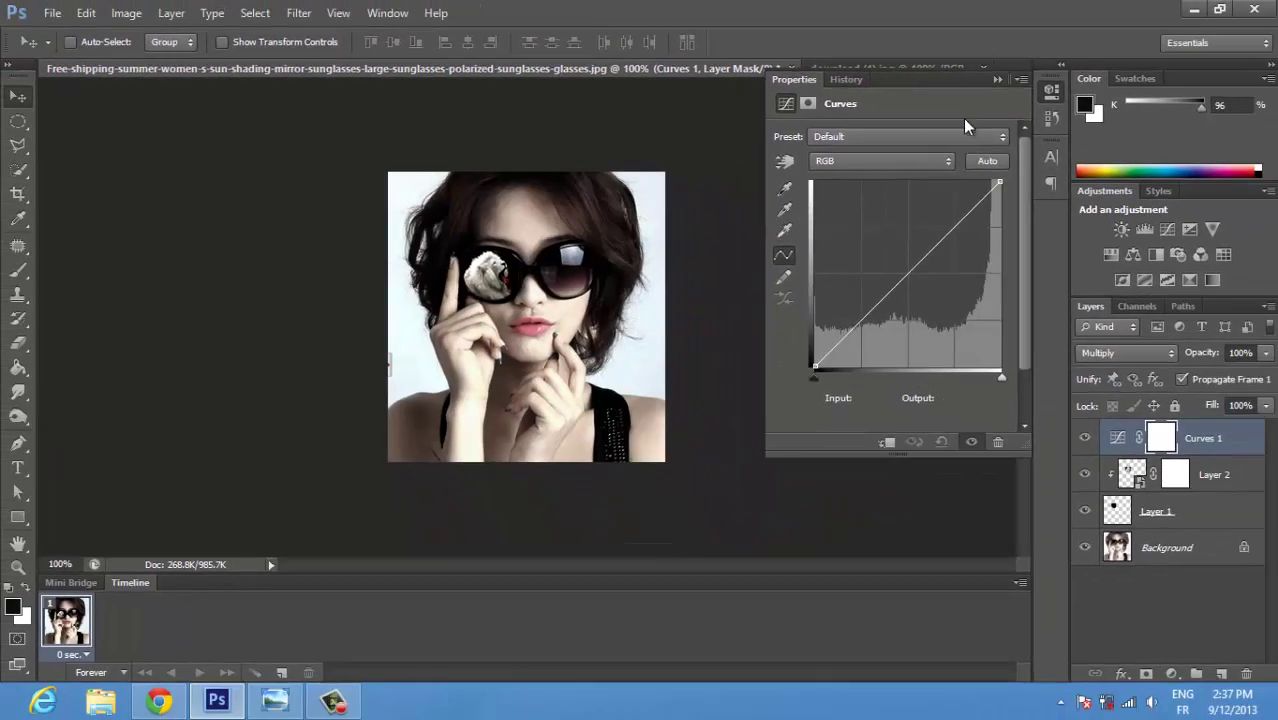
click(998, 80)
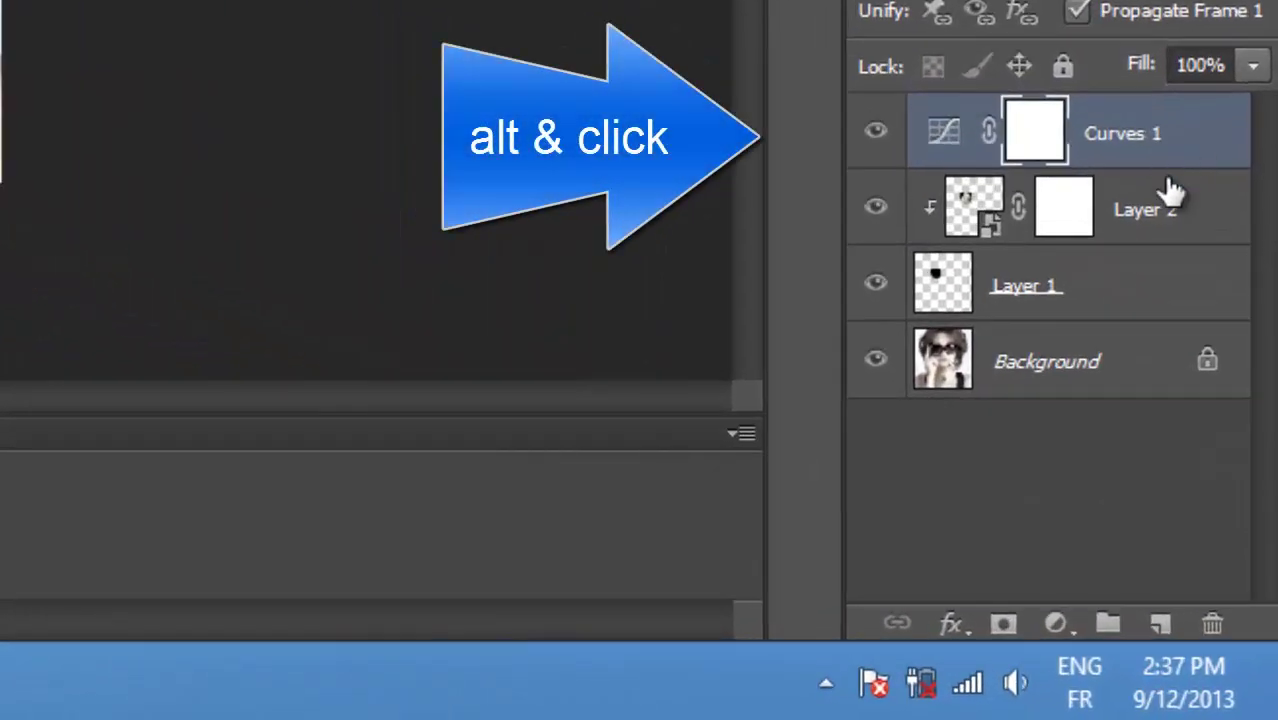
alt+click(1168, 185)
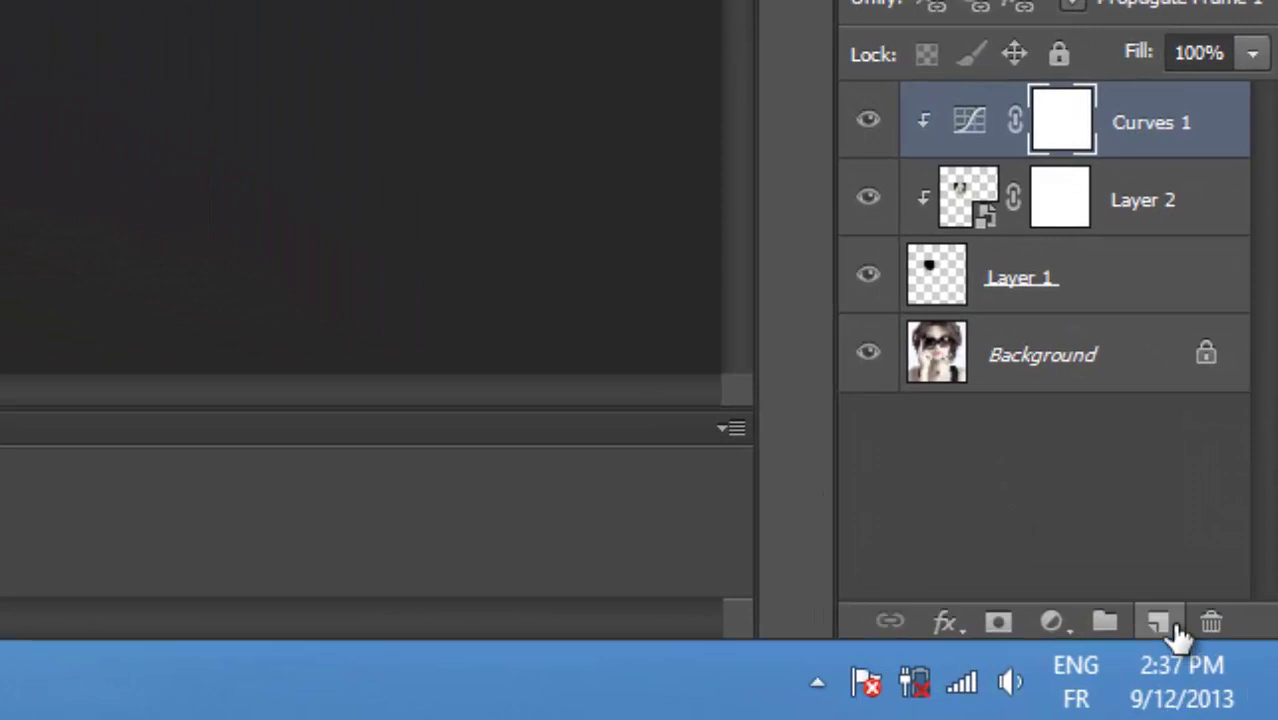
- Add a new empty Layer 3 at the top of the layer stack
click(1160, 624)
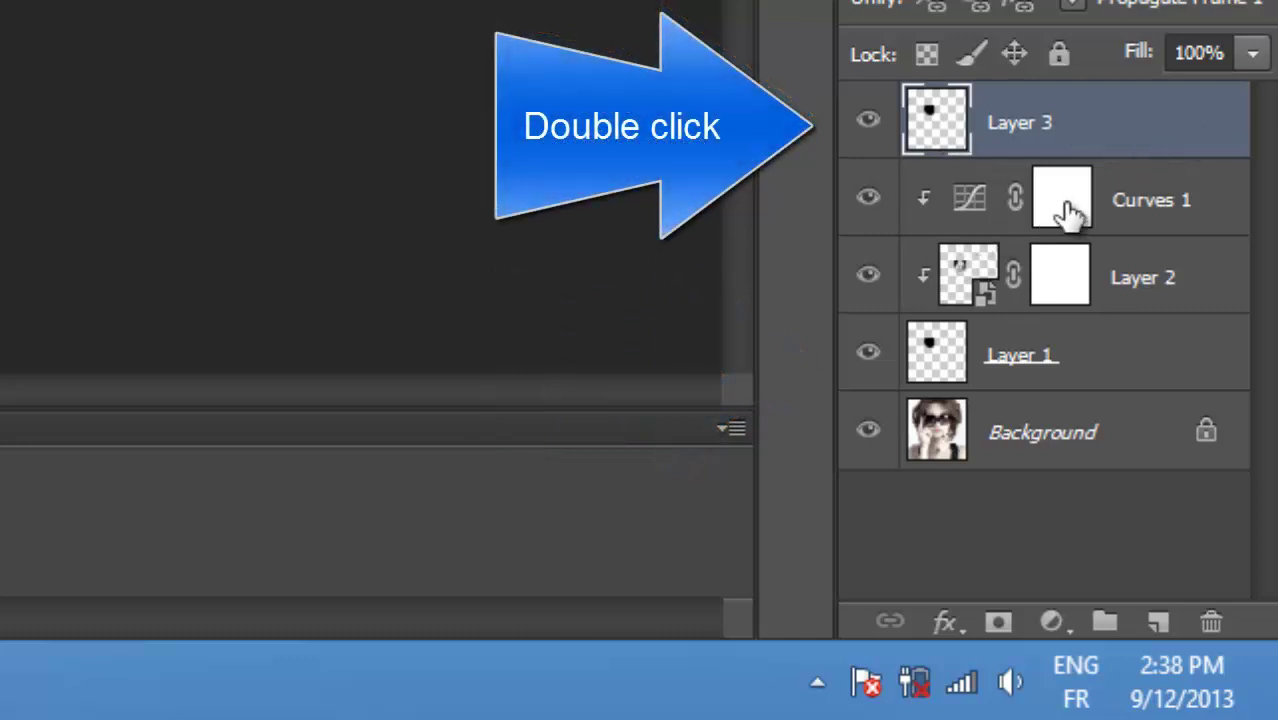
- Give Layer 3 an Inner Shadow (50, angle 114, distance 1, size 3) with Fill Opacity at 0%
double_click(940, 90)
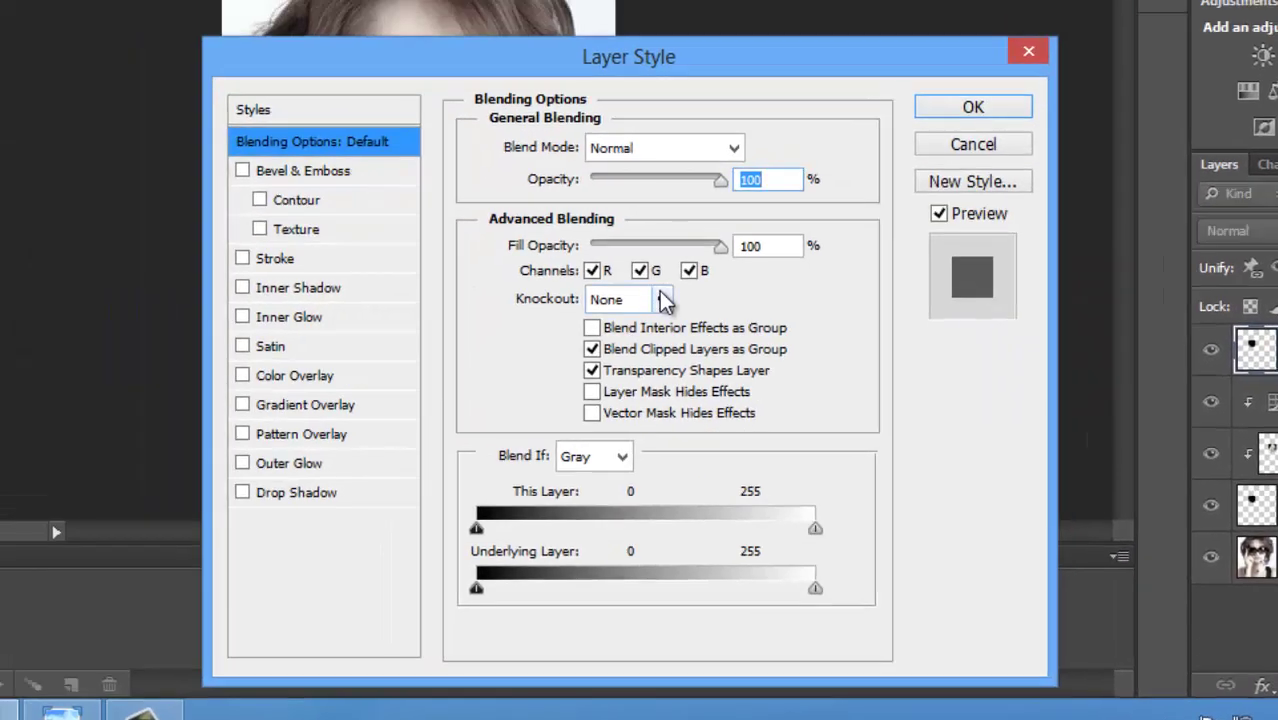
click(296, 289)
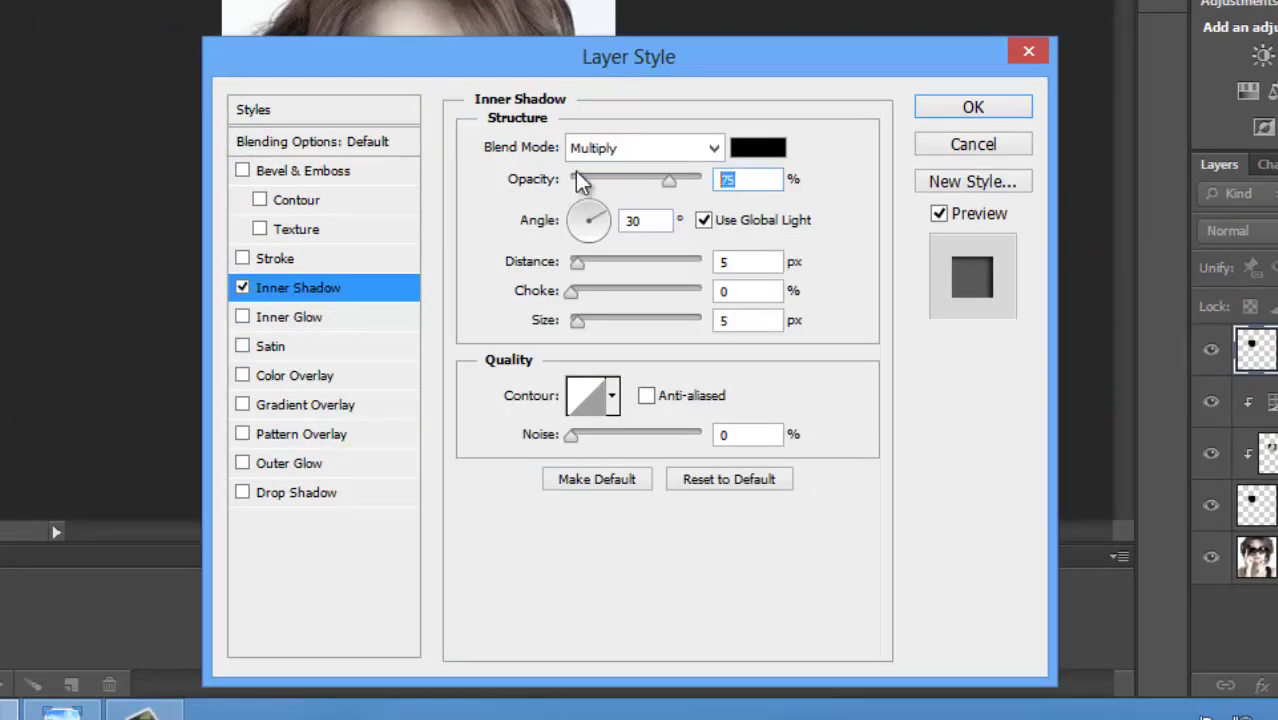
text(50)
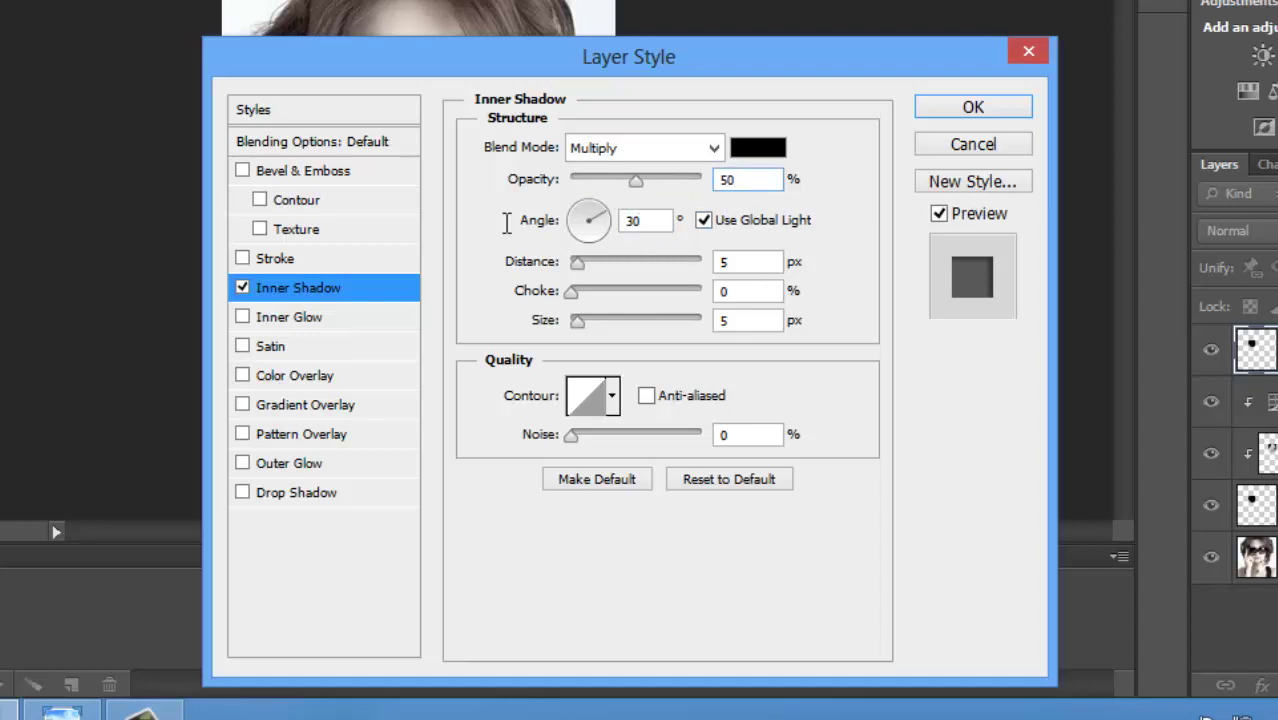
key(Tab)
text(11)
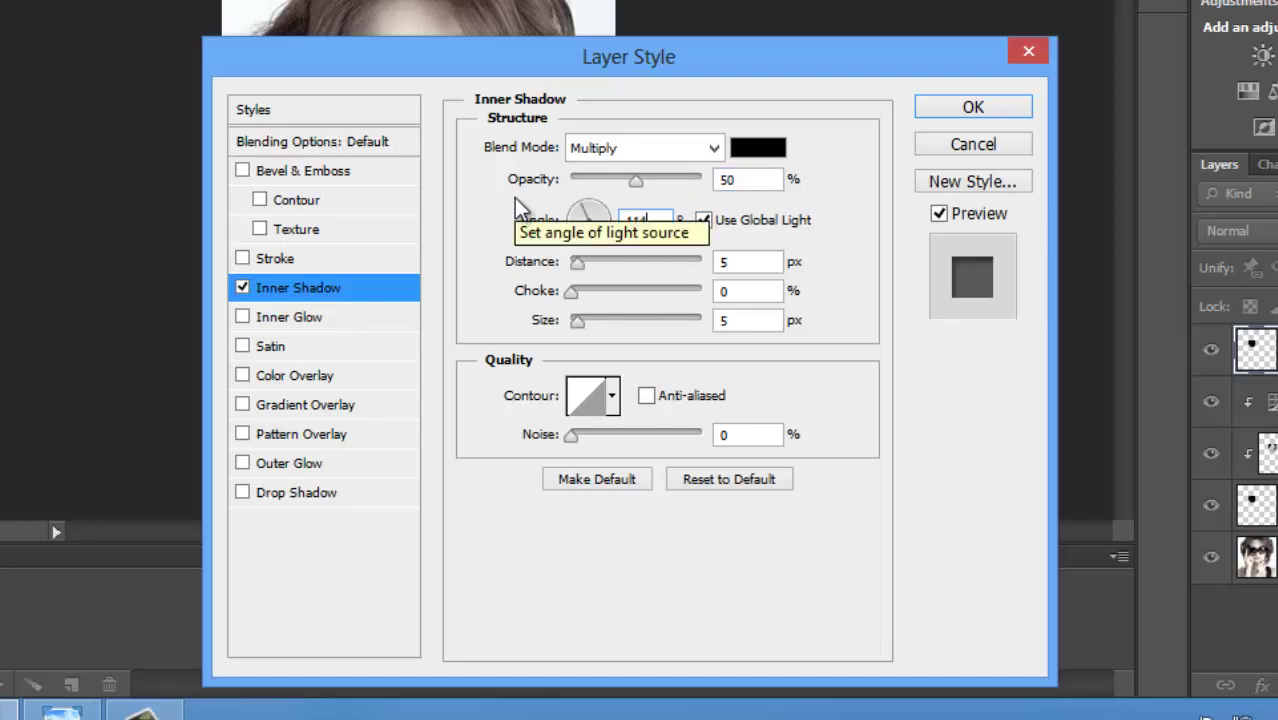
text(4)
key(Tab)
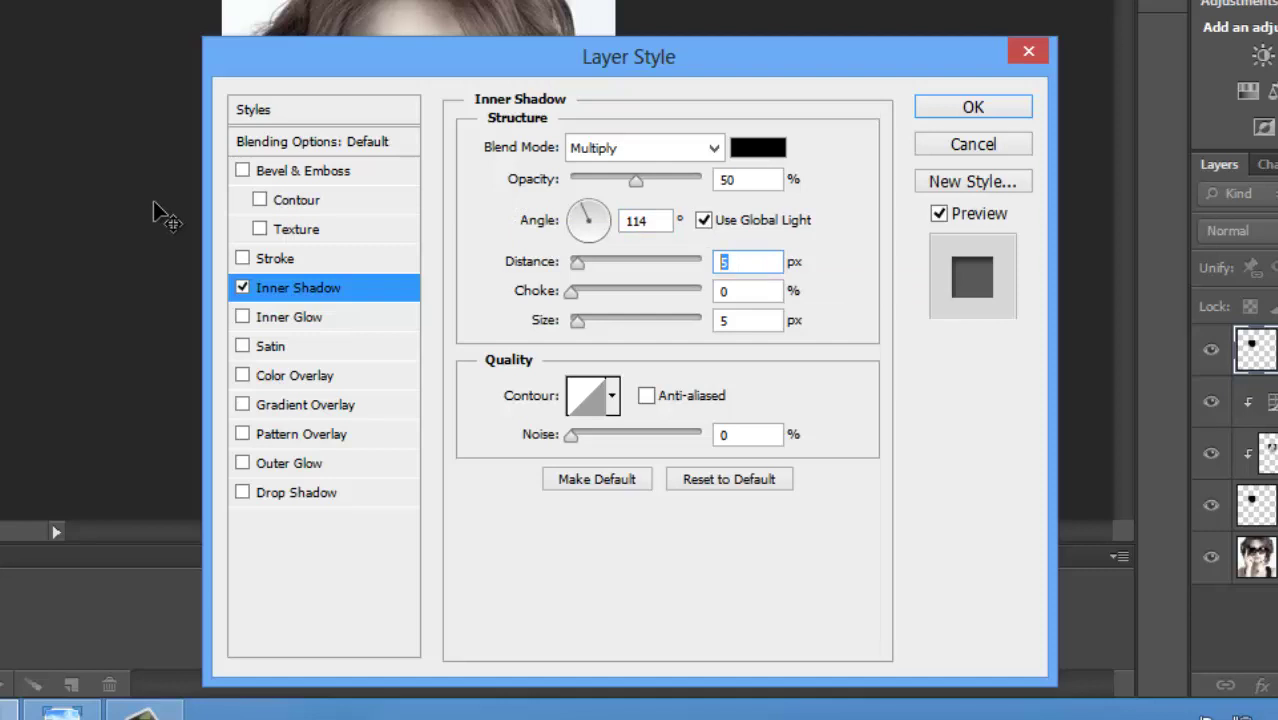
text(1)
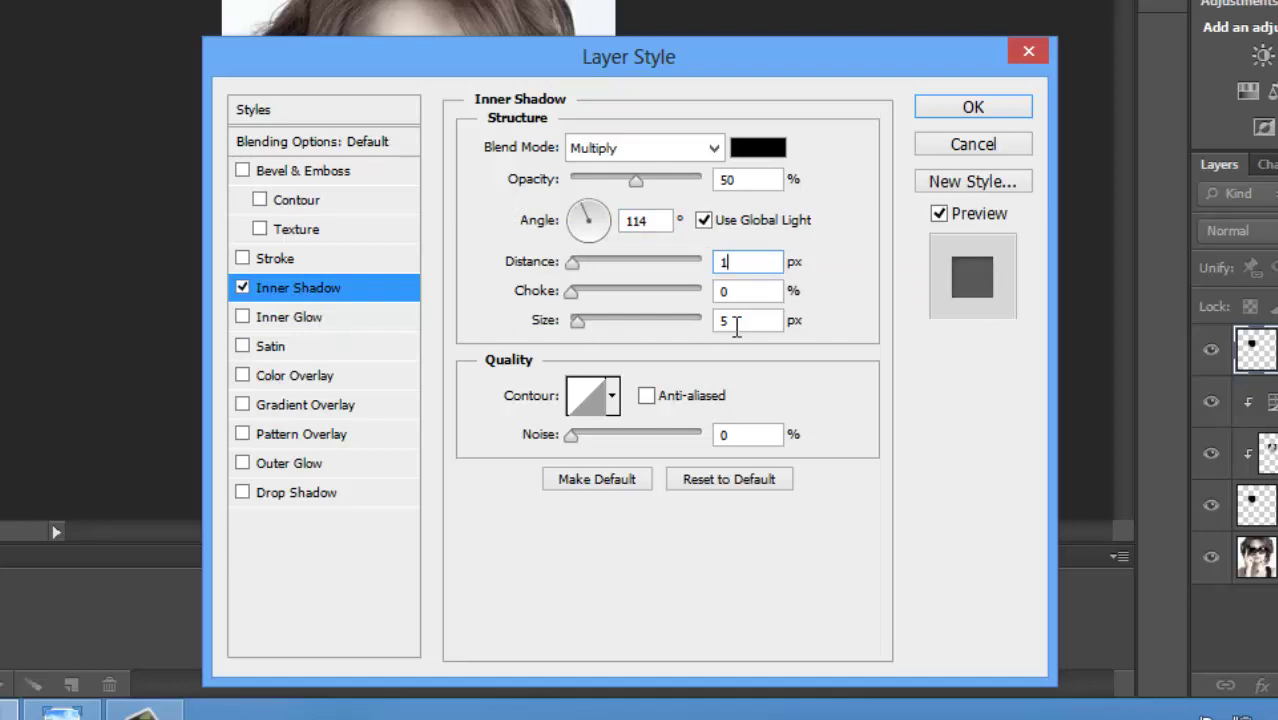
click(716, 324)
text(3)
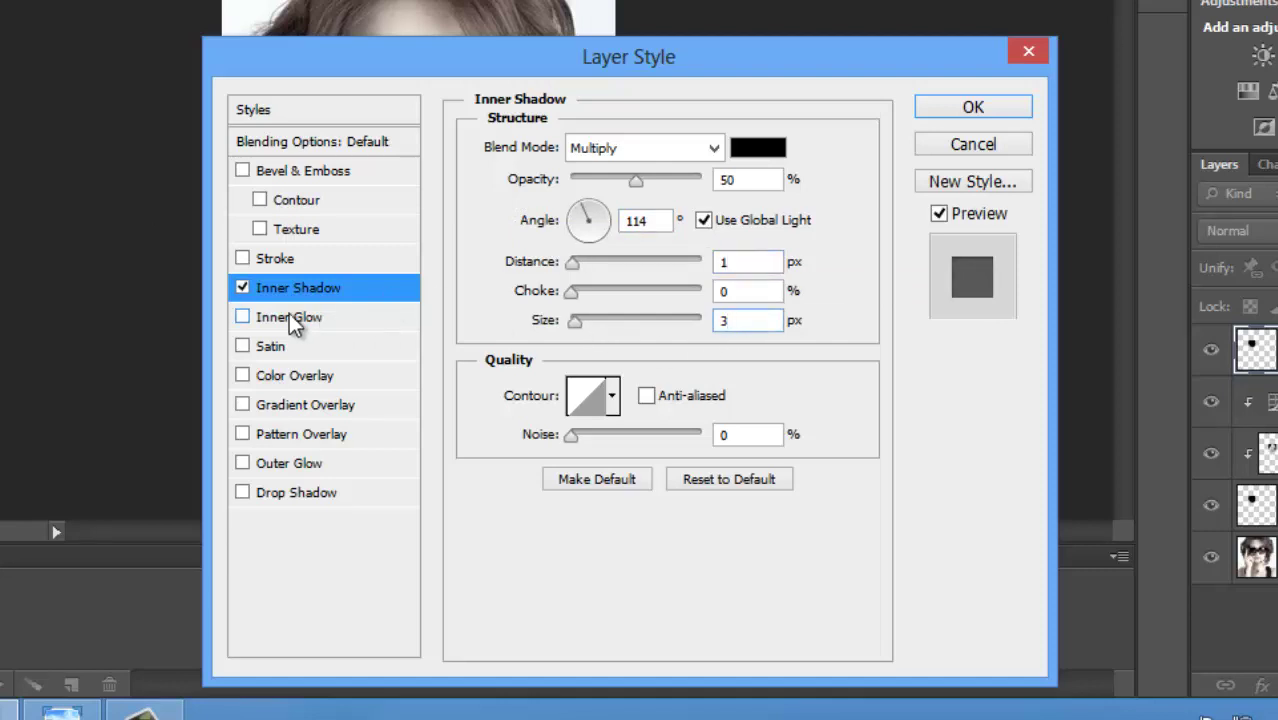
click(350, 142)
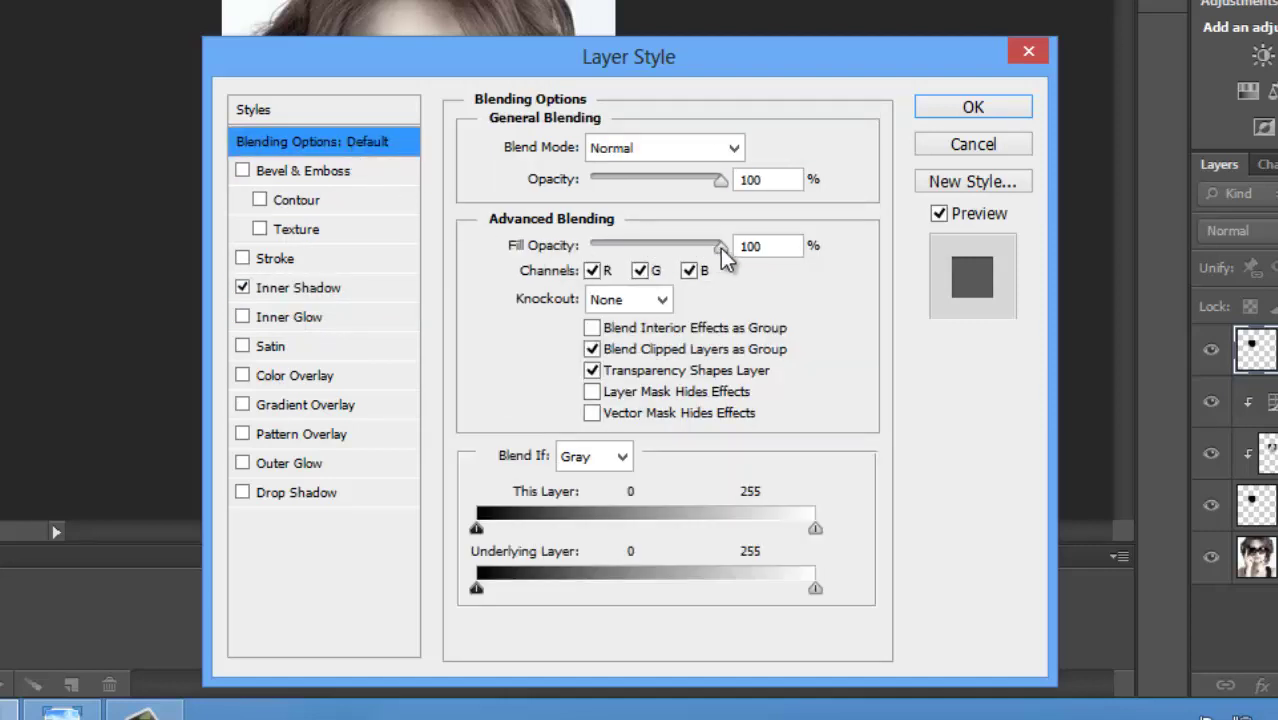
drag(558, 258, 540, 258)
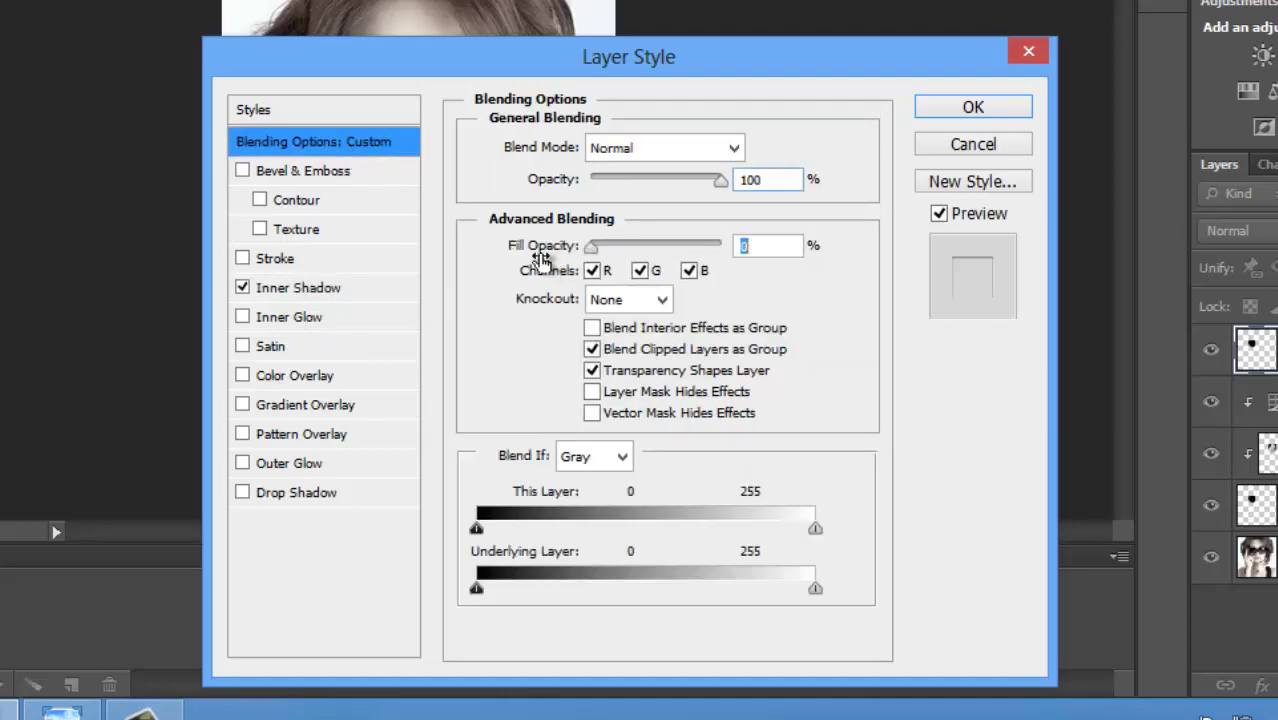
click(975, 110)
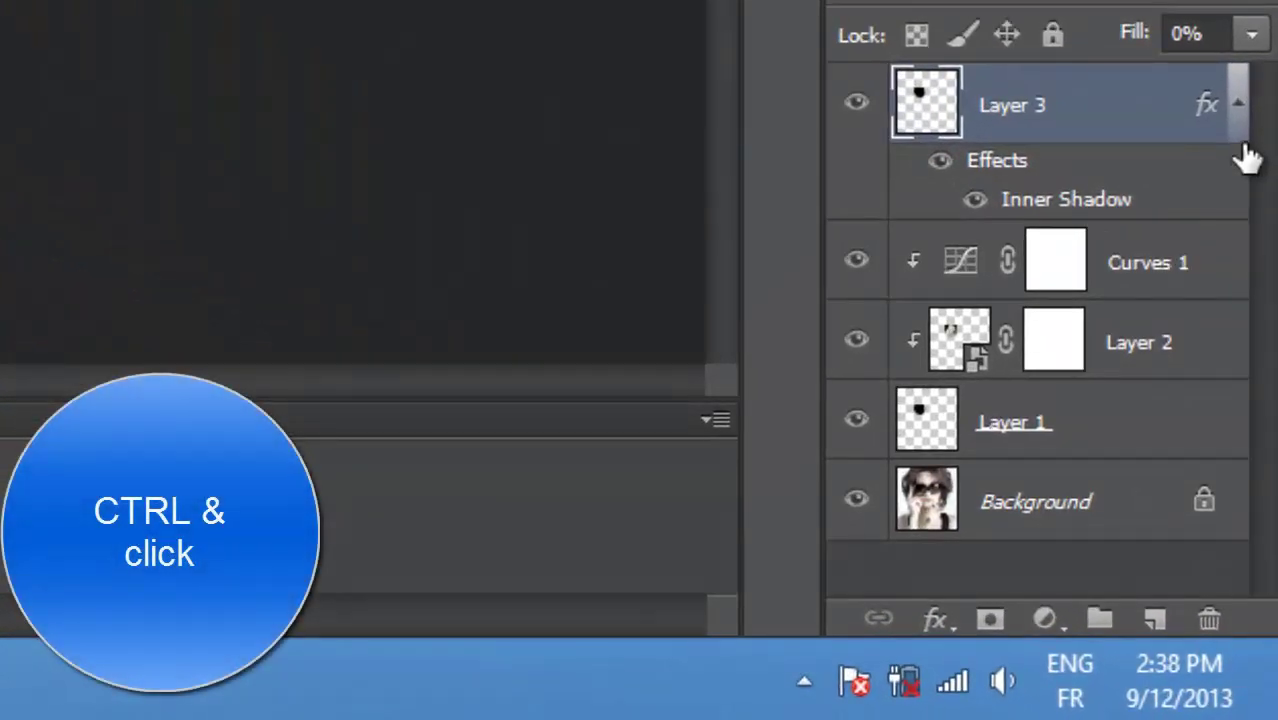
- Group Layer 3, Curves 1, Layer 2 and Layer 1 into Group 1 at 38% opacity
click(1238, 104)
ctrl+click(1150, 205)
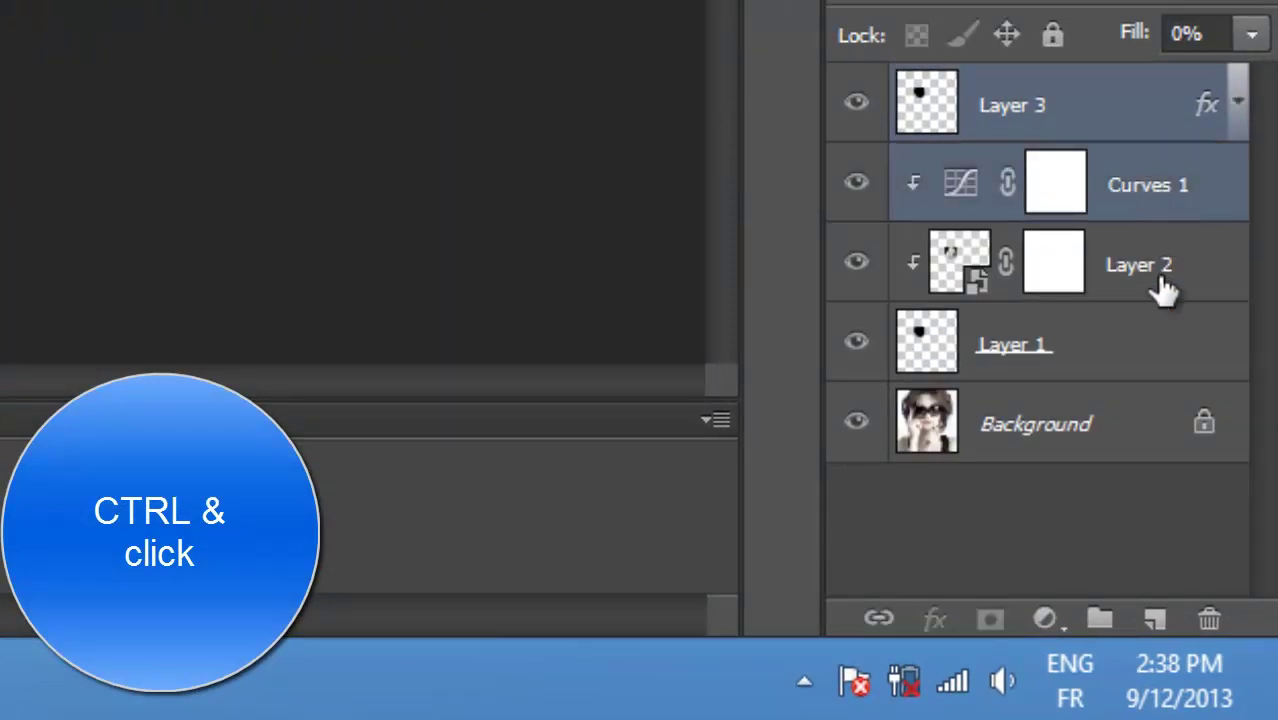
ctrl+click(1160, 280)
ctrl+click(1143, 364)
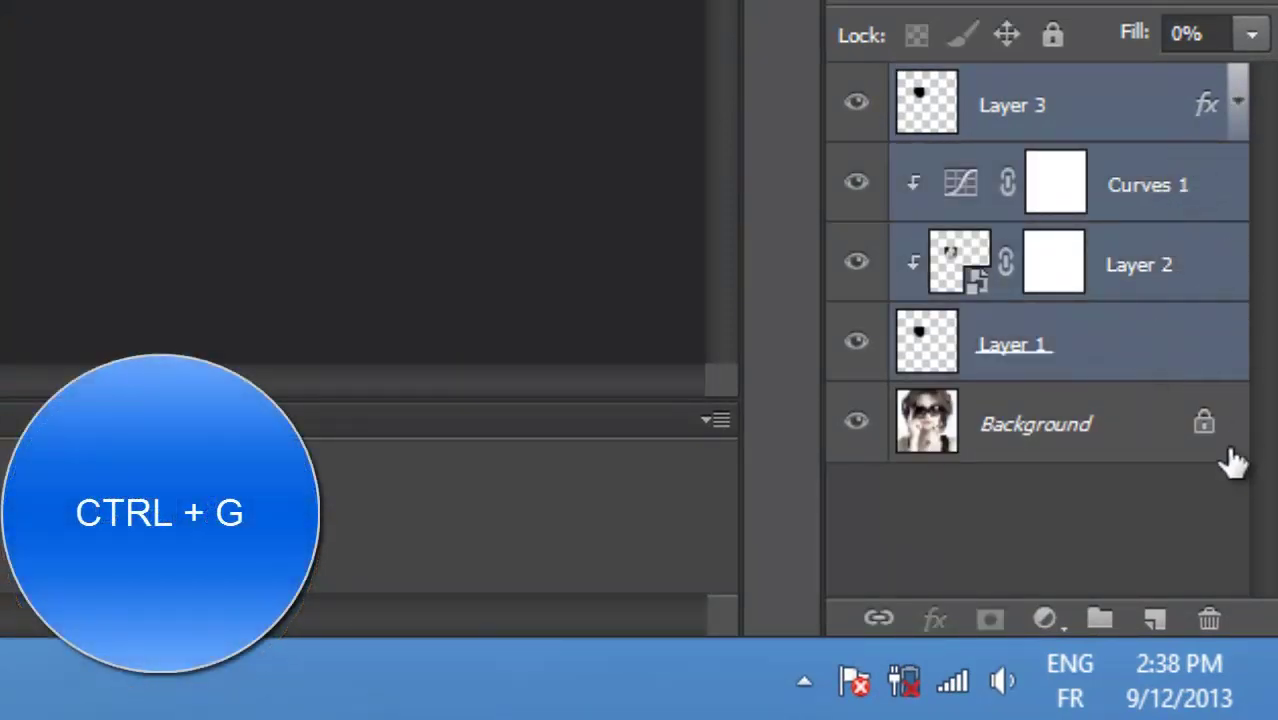
key(ctrl+g)
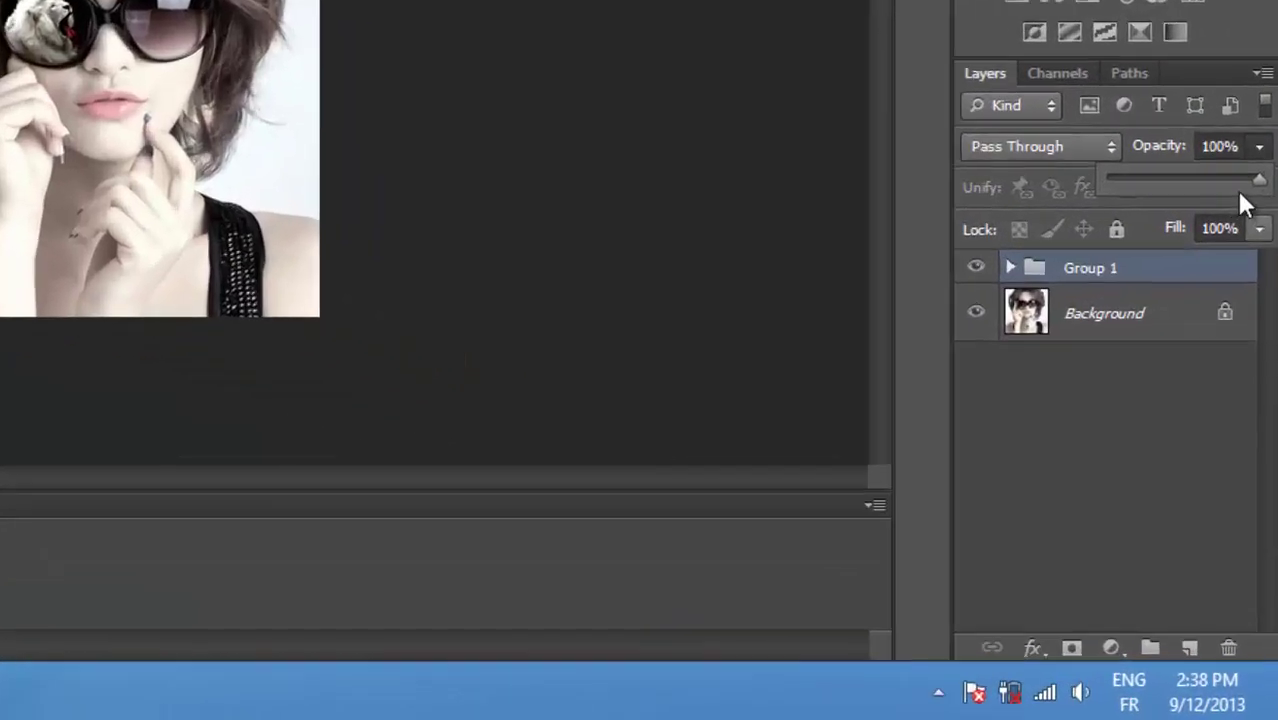
drag(1241, 195, 1238, 185)
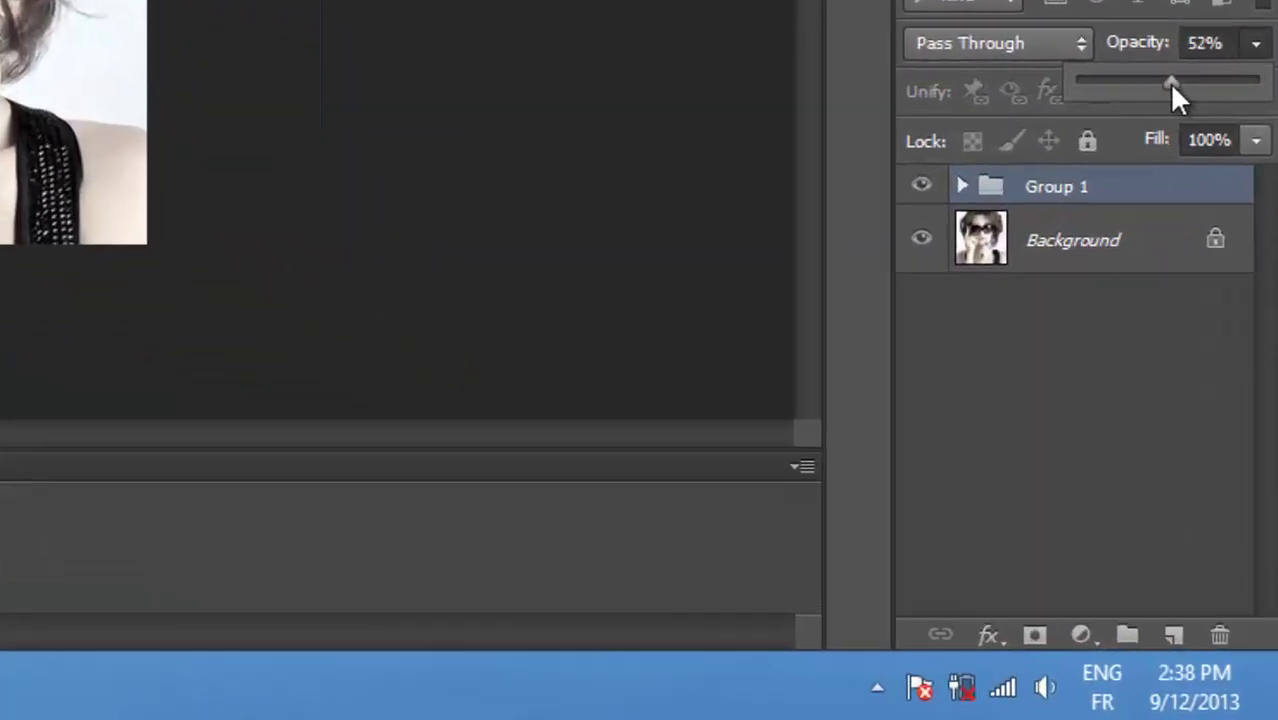
drag(1172, 90, 1147, 82)
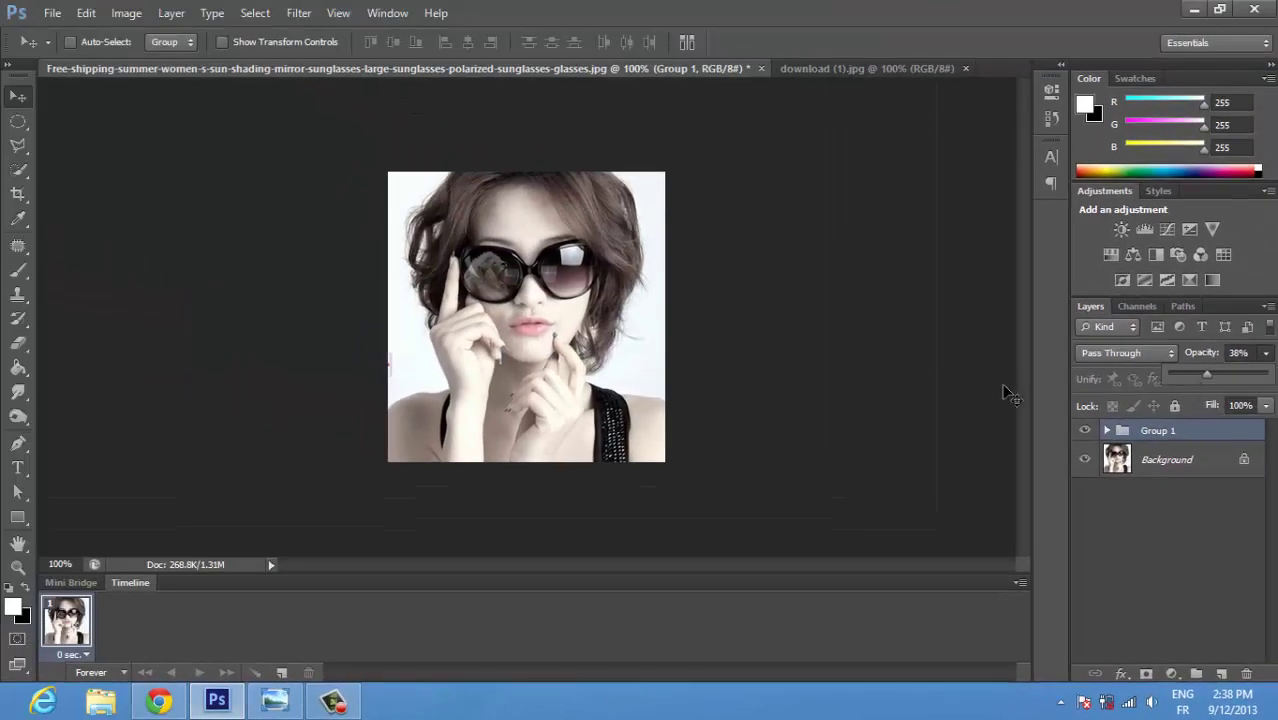
click(1233, 510)
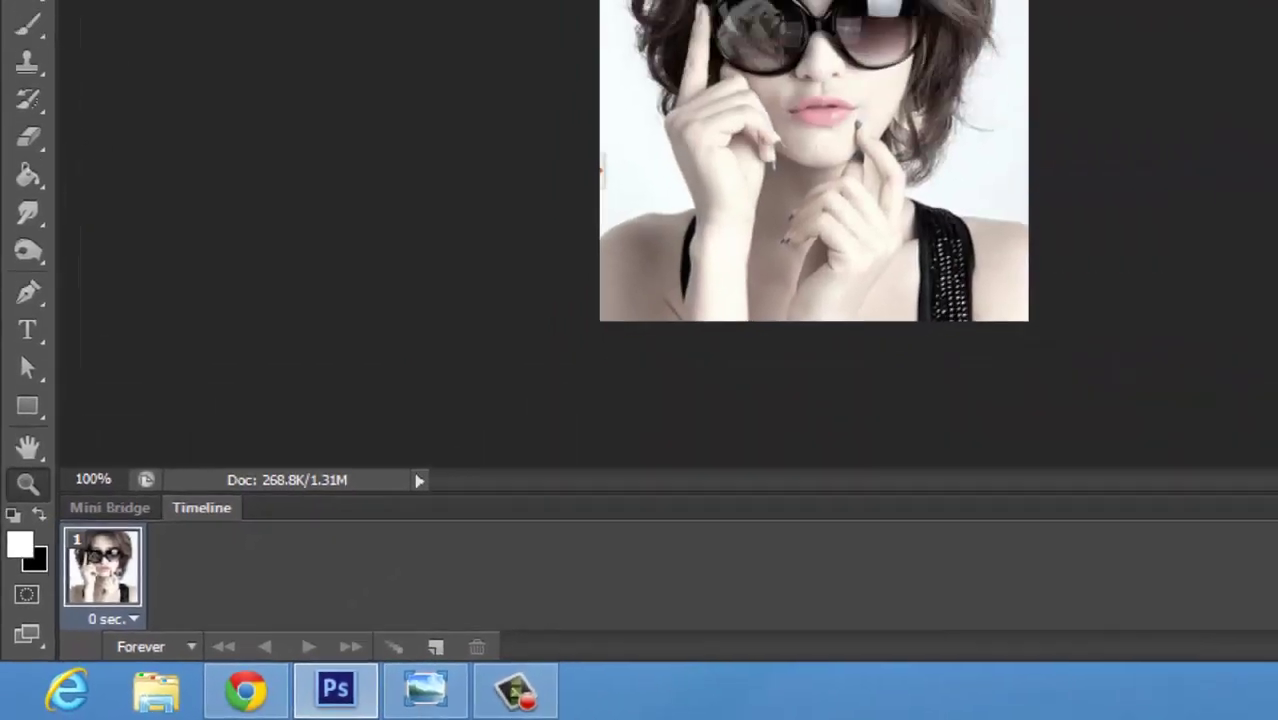
- Zoom in on the right sunglasses lens to 400% and switch to the Pen tool
click(566, 245)
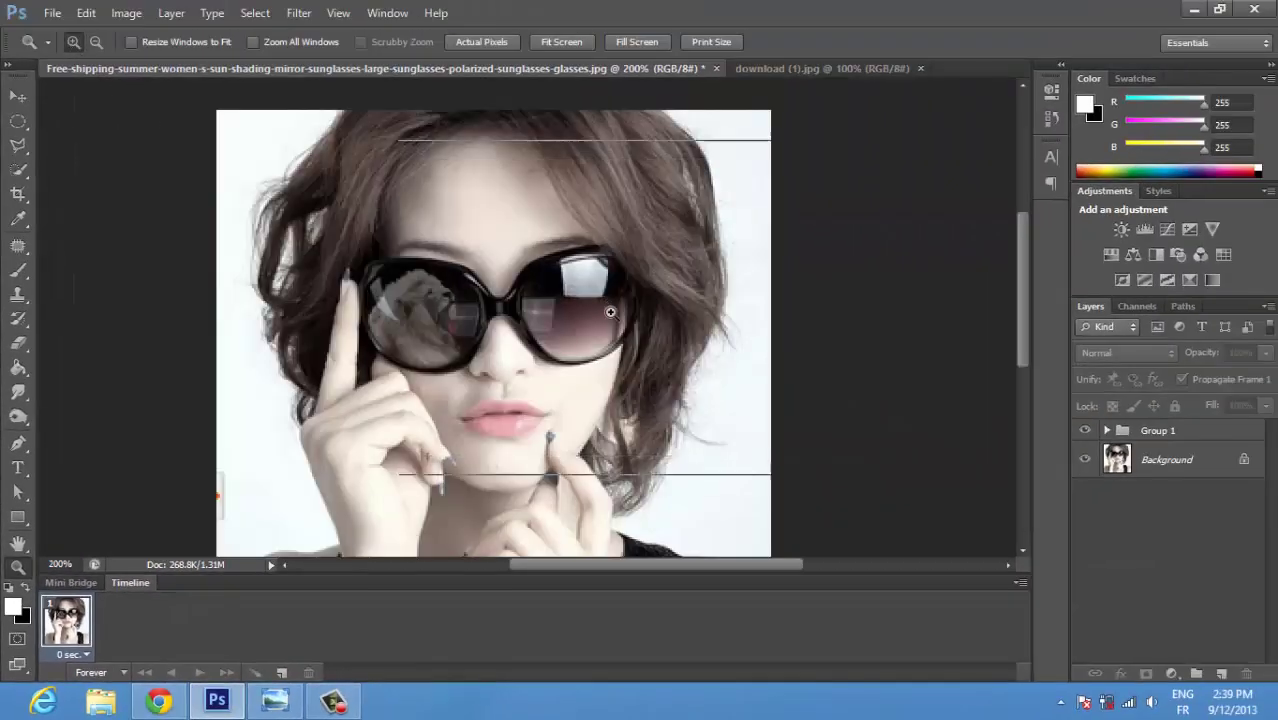
click(610, 312)
click(613, 328)
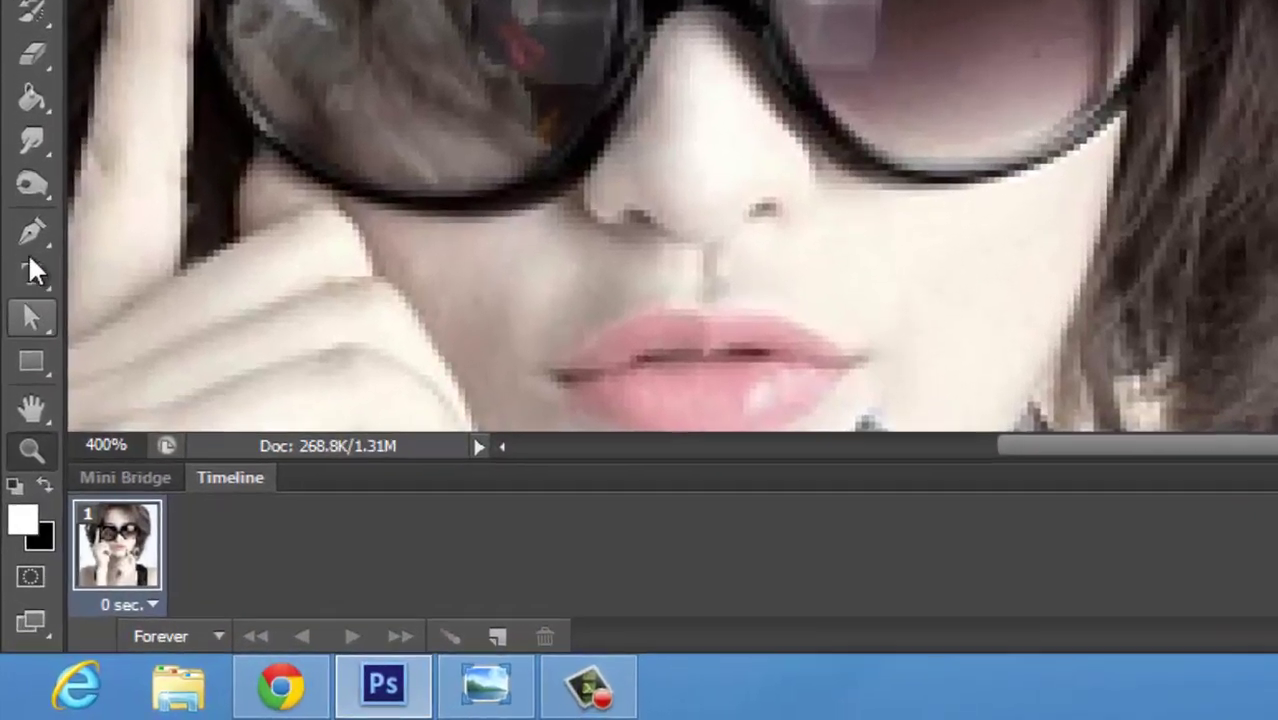
click(17, 443)
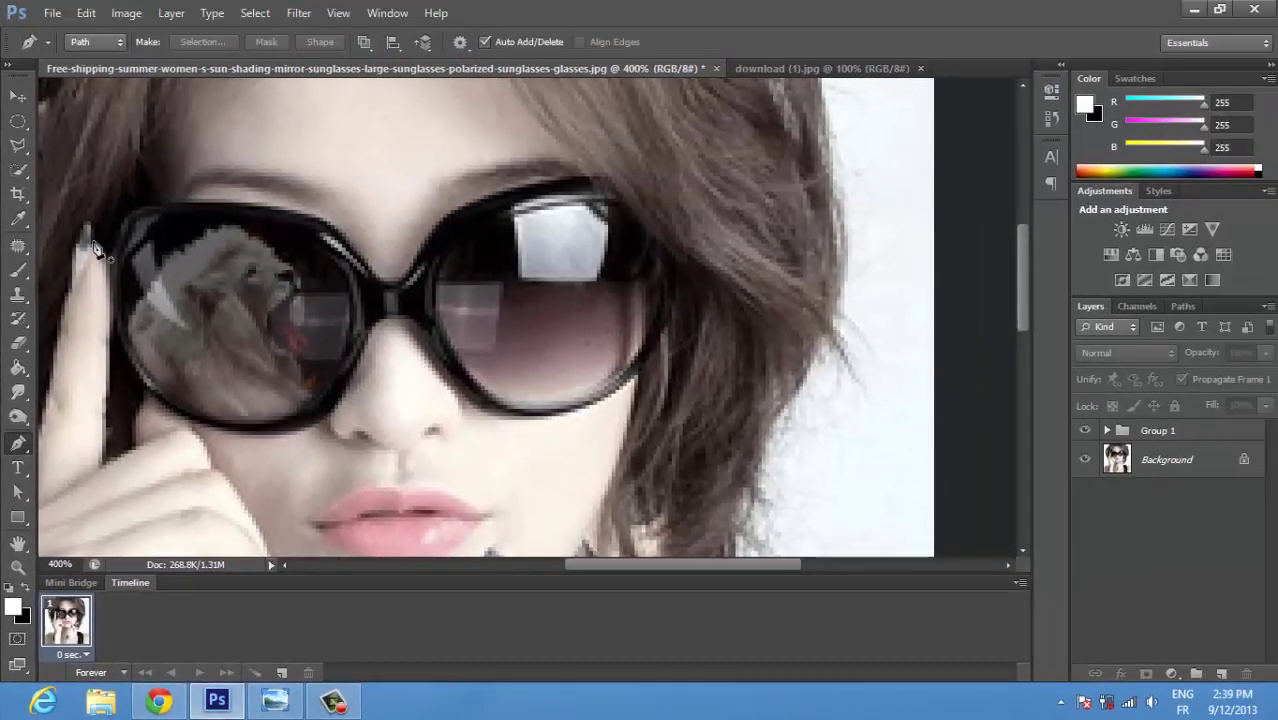
- Trace a closed Pen path around the rim of the right lens
click(465, 242)
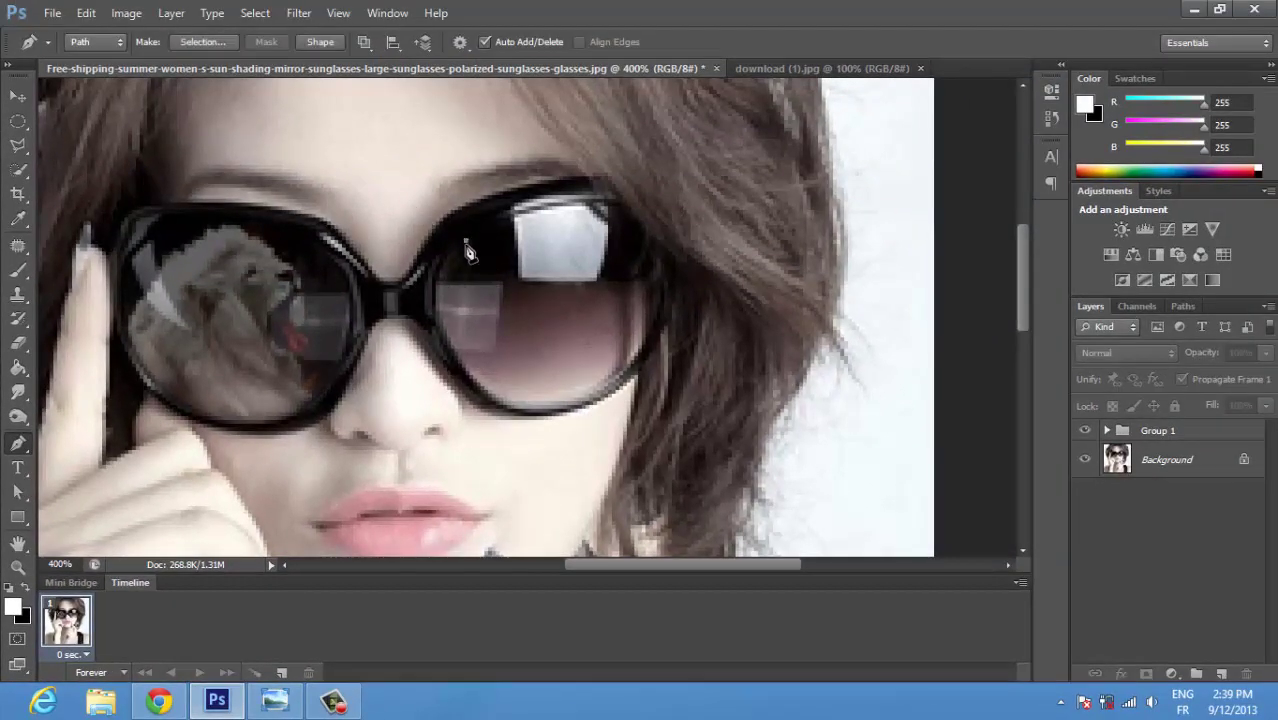
drag(439, 302, 444, 335)
click(459, 365)
click(477, 386)
click(530, 410)
drag(576, 402, 607, 398)
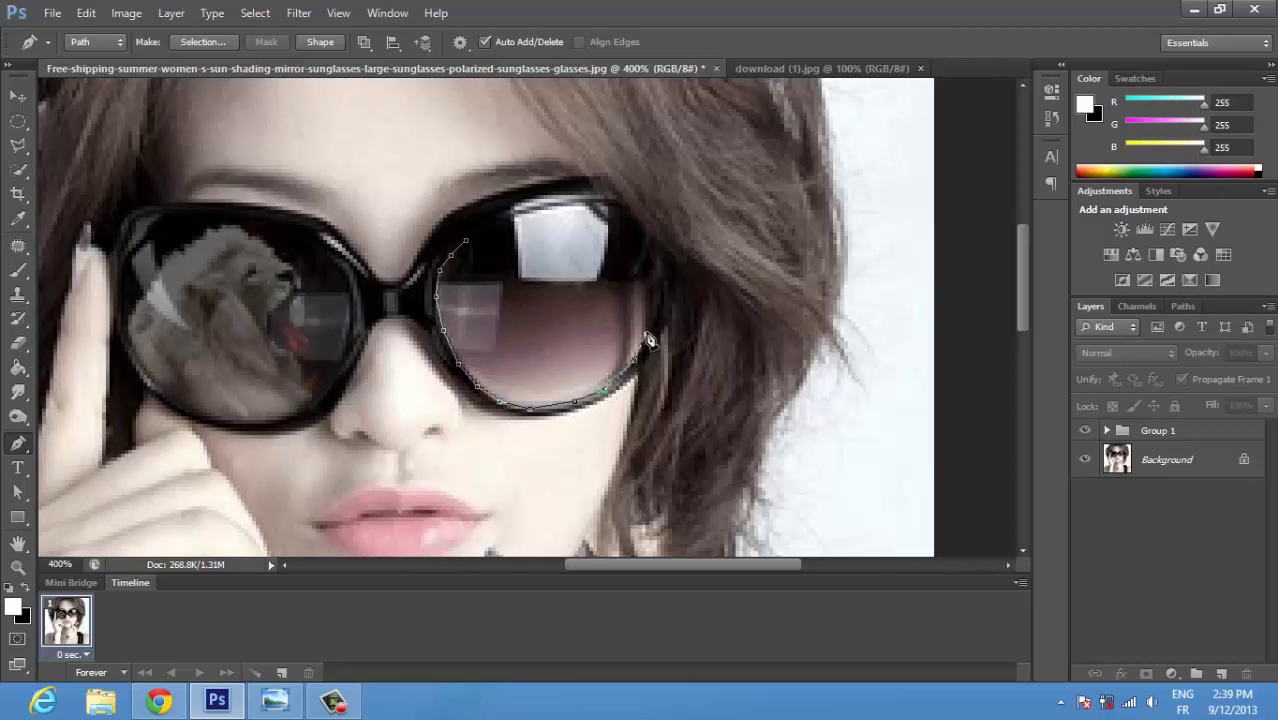
click(663, 313)
click(649, 284)
click(627, 247)
click(612, 204)
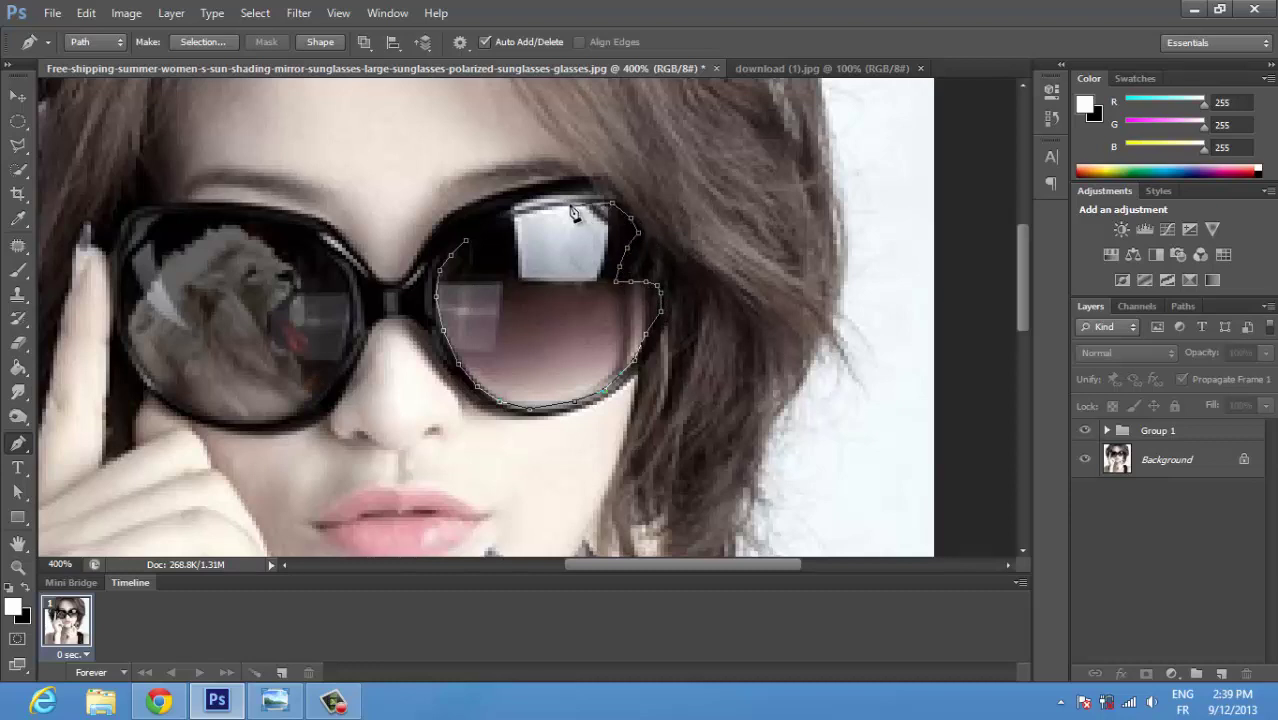
click(571, 207)
click(516, 213)
click(484, 229)
click(469, 245)
- Turn the right-lens path into a selection and return to the Move tool
right_click(527, 303)
click(570, 380)
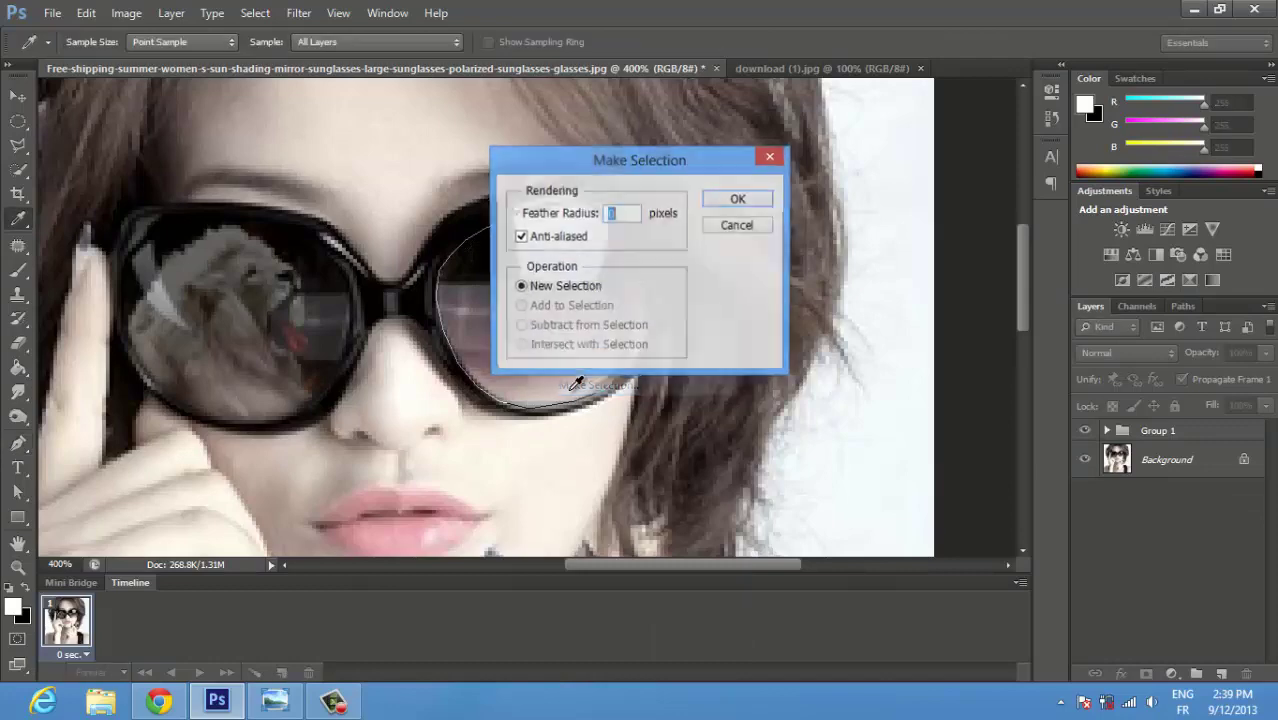
click(738, 201)
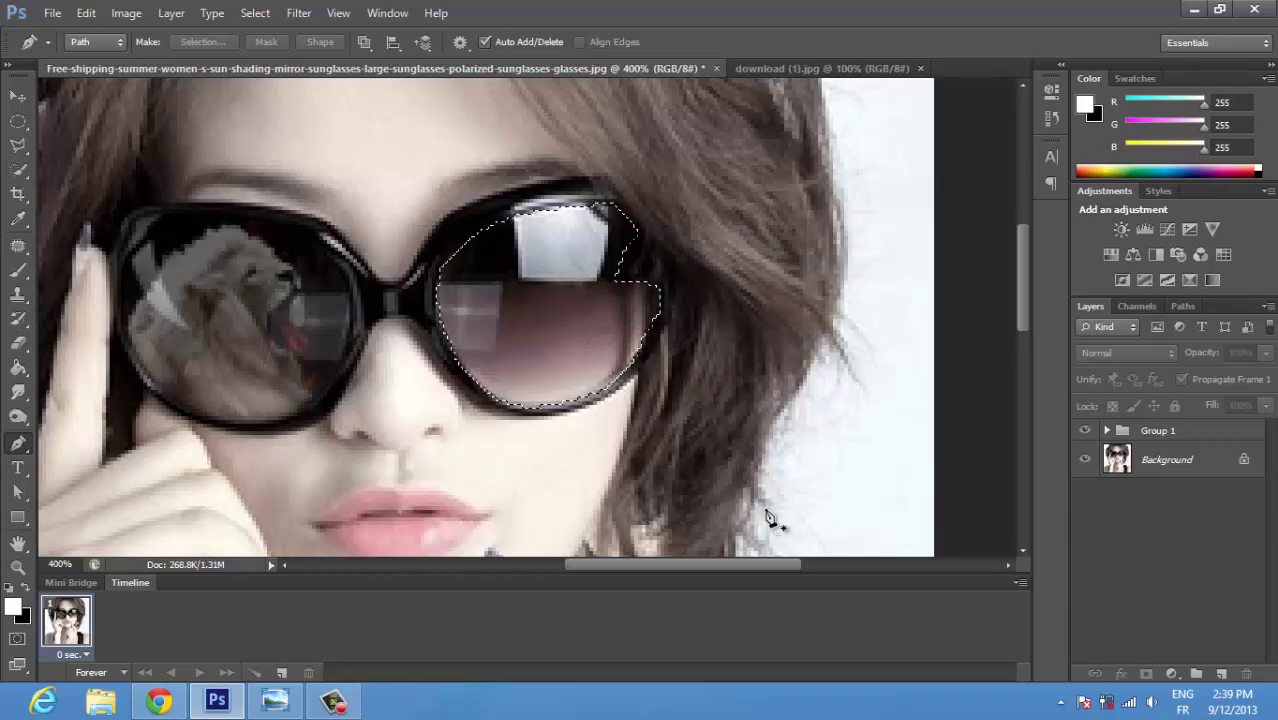
key(v)
key(ctrl+1)
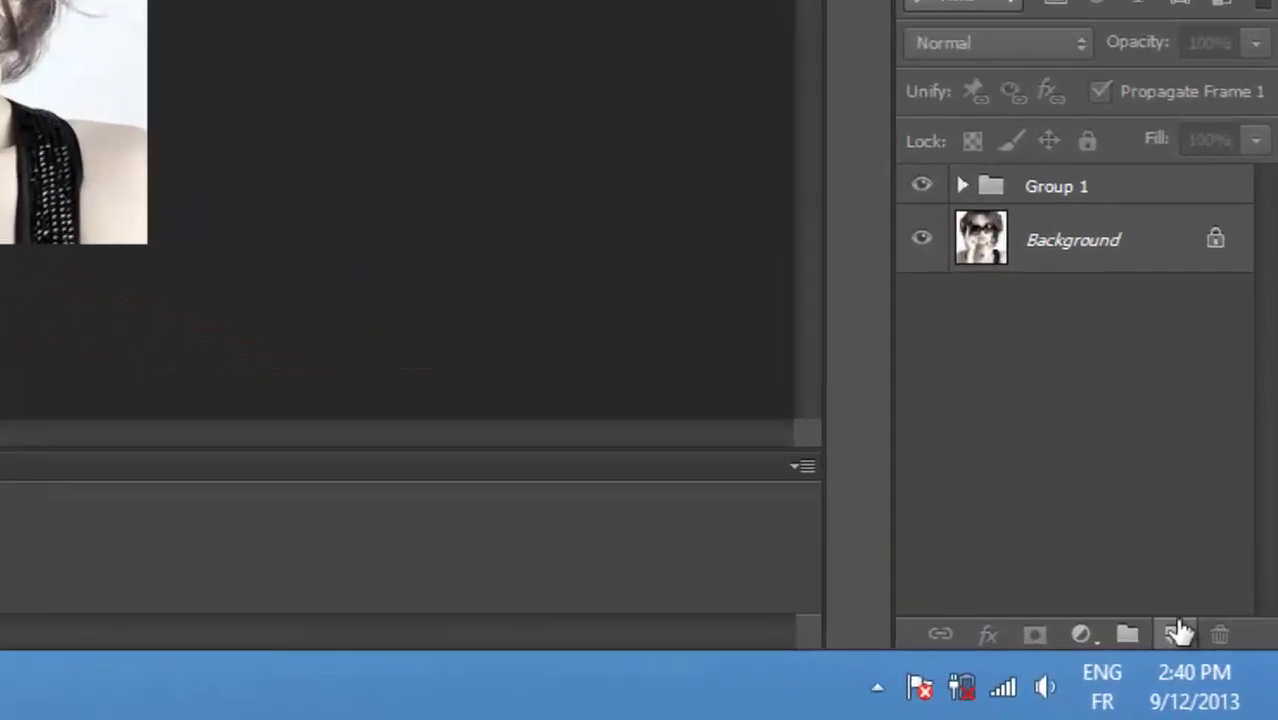
- Fill the right-lens selection black on new Layer 4 and drag the download (1).jpg lion in as Layer 5
click(1176, 633)
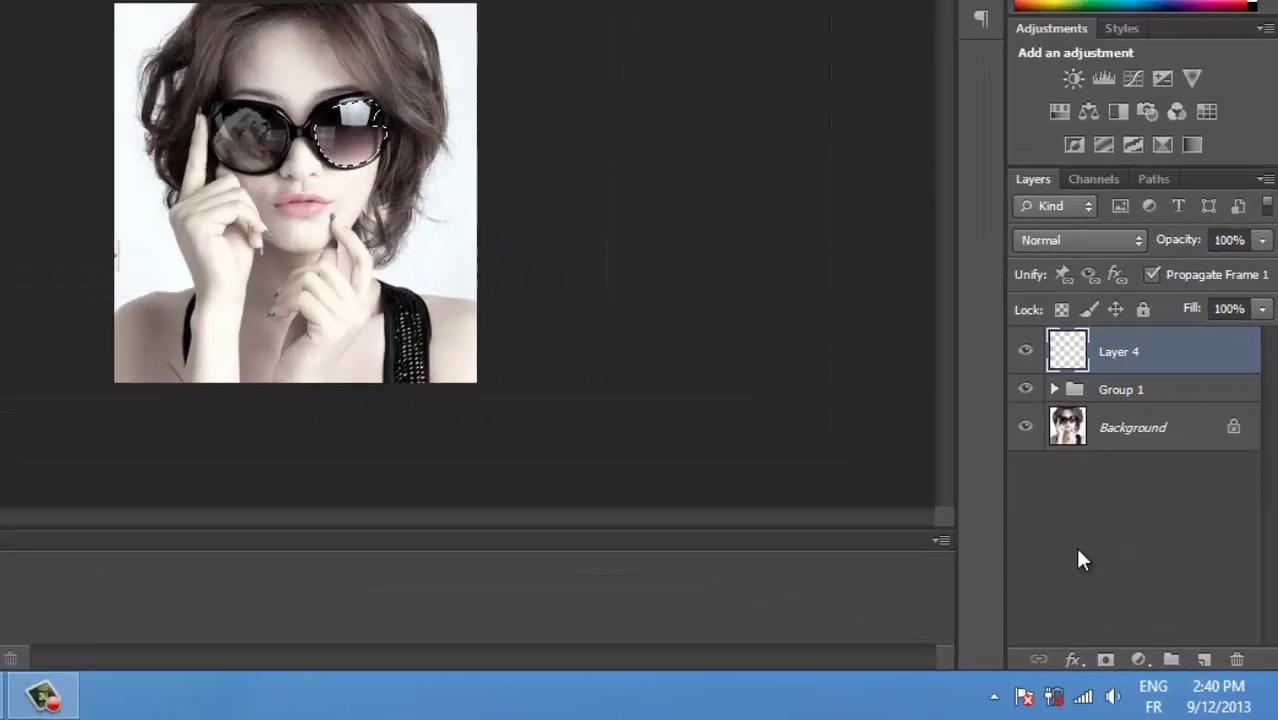
key(ctrl+BackSpace)
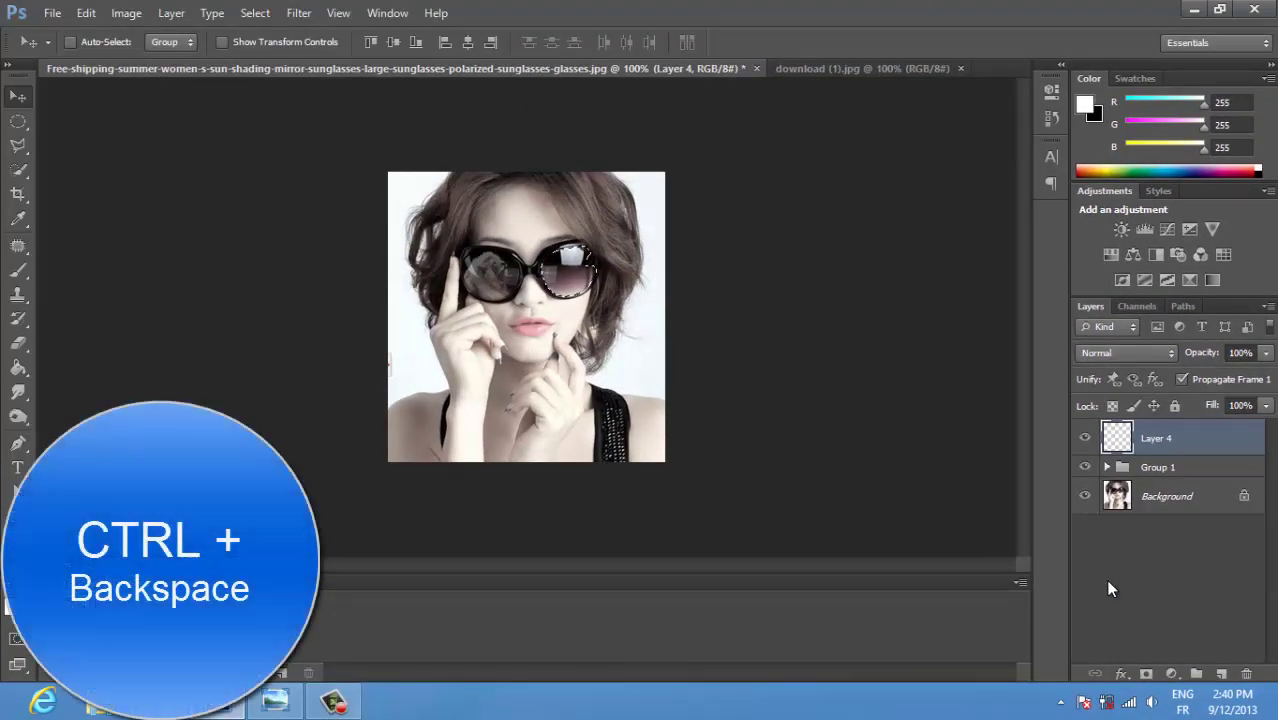
key(ctrl+BackSpace)
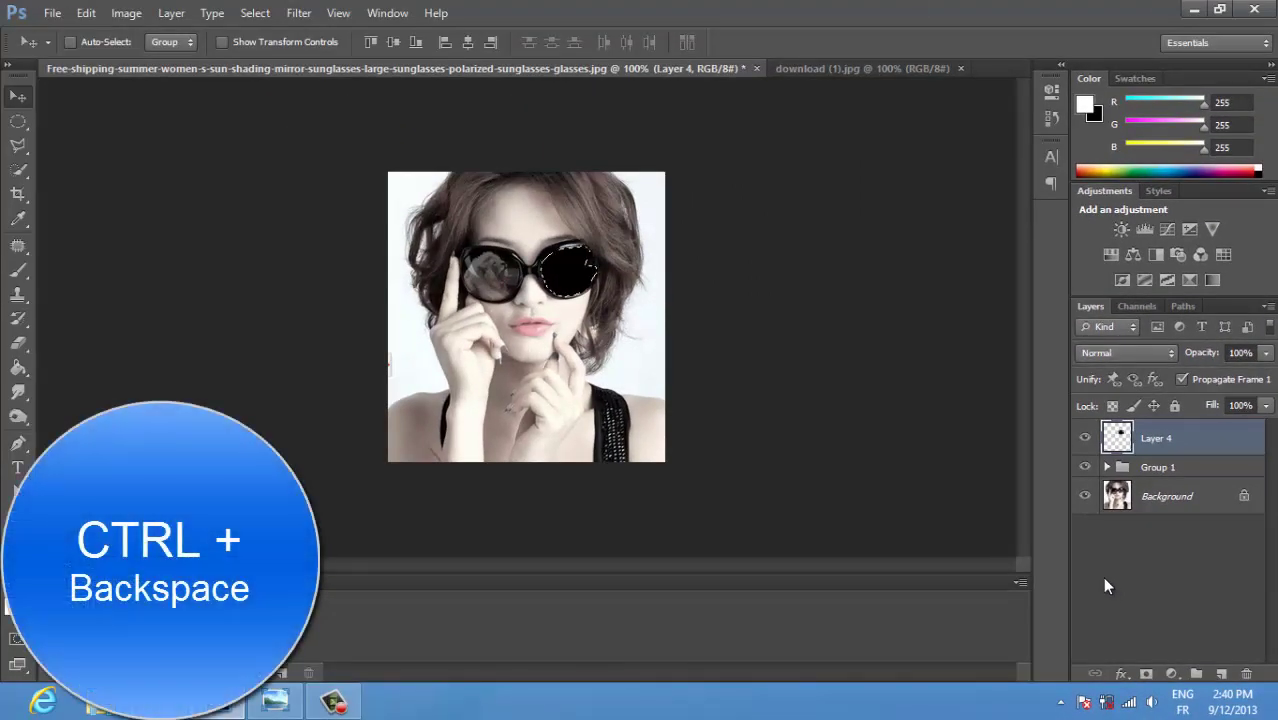
click(790, 68)
mouse_move(481, 318)
mouse_down()
mouse_move(590, 298)
mouse_move(576, 286)
mouse_up()
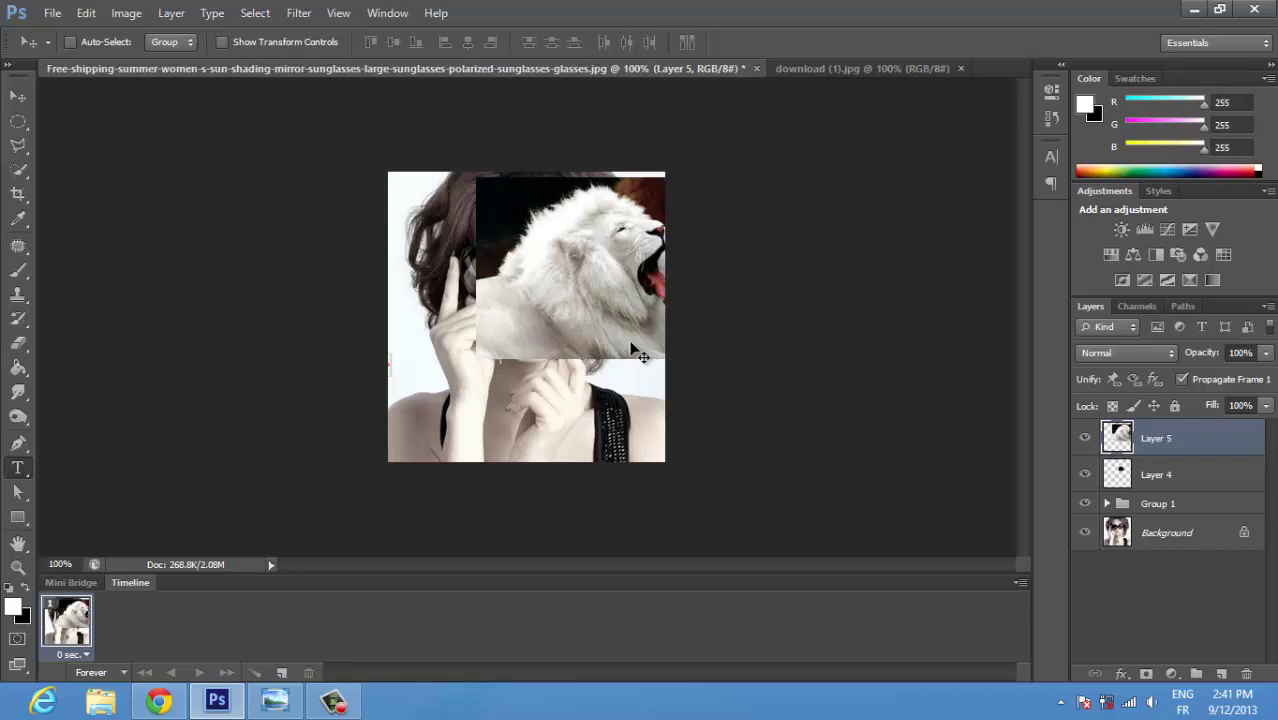
- Scale the lion to about 29.34% × 34.02% over the right lens and commit it
key(ctrl+t)
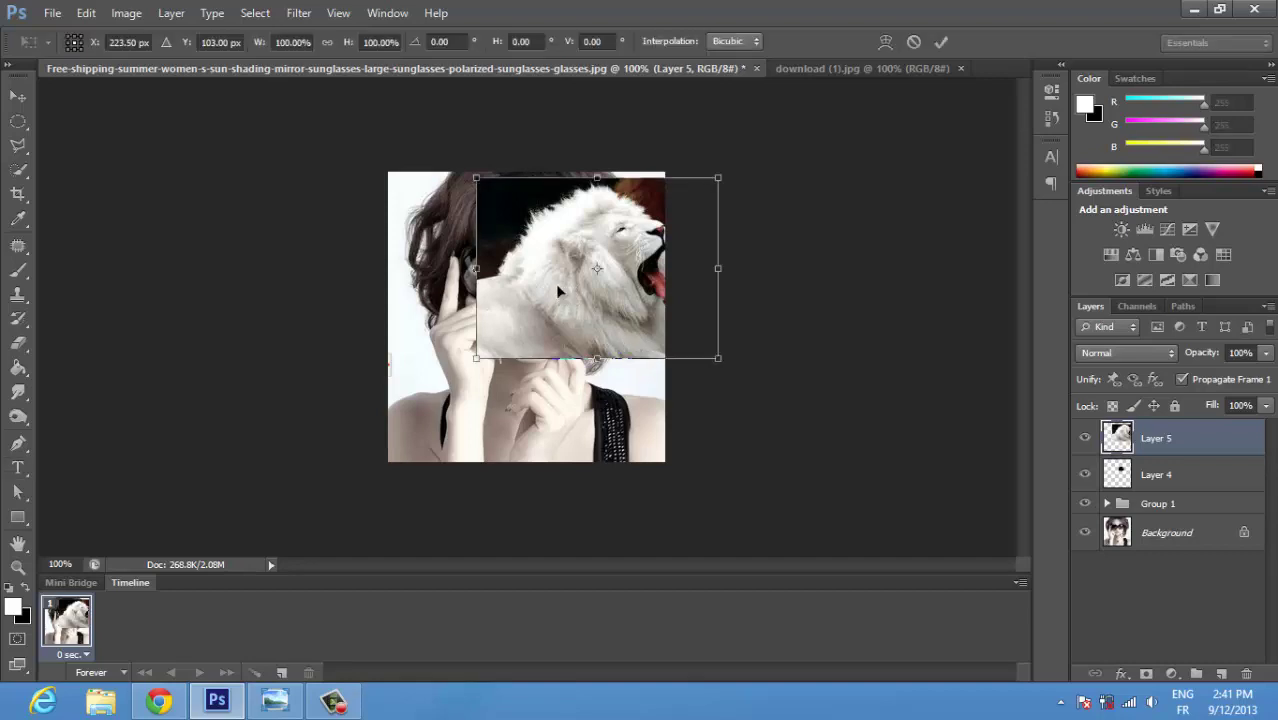
mouse_move(474, 178)
mouse_down()
mouse_move(568, 262)
mouse_move(537, 262)
mouse_move(463, 208)
mouse_up()
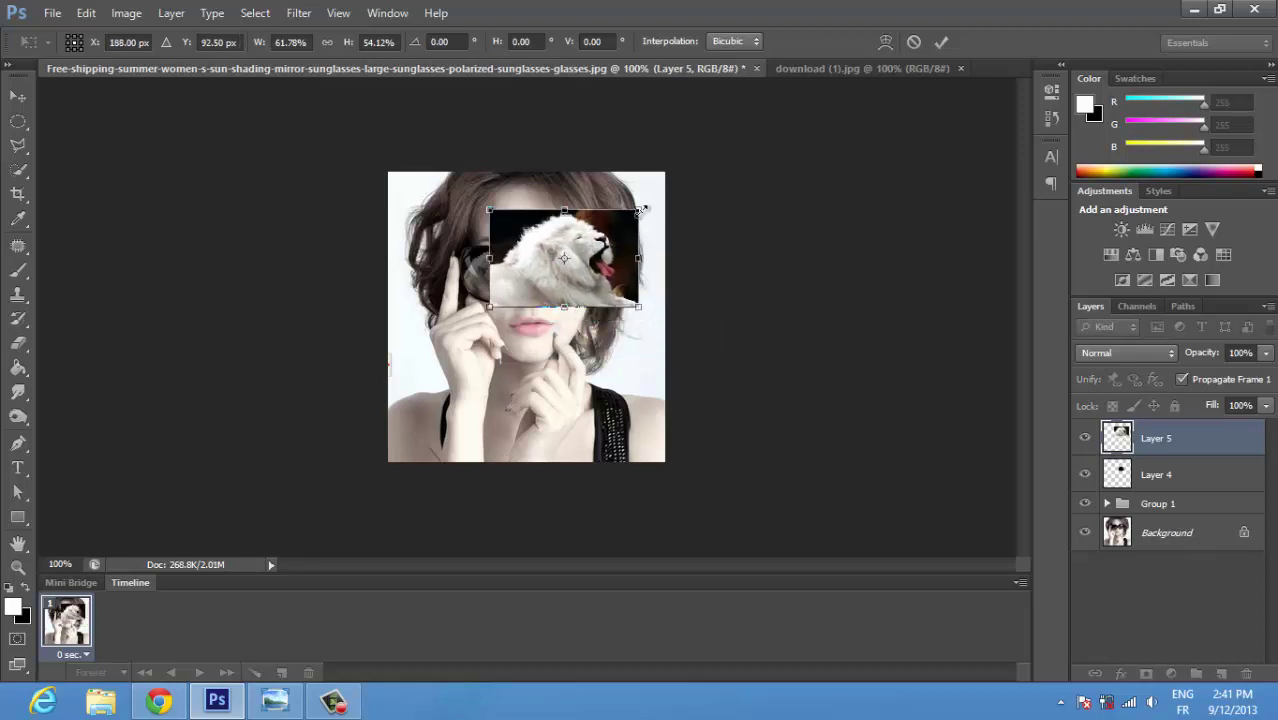
mouse_move(641, 210)
mouse_down()
mouse_move(579, 244)
mouse_move(610, 260)
mouse_move(597, 300)
mouse_move(570, 268)
mouse_up()
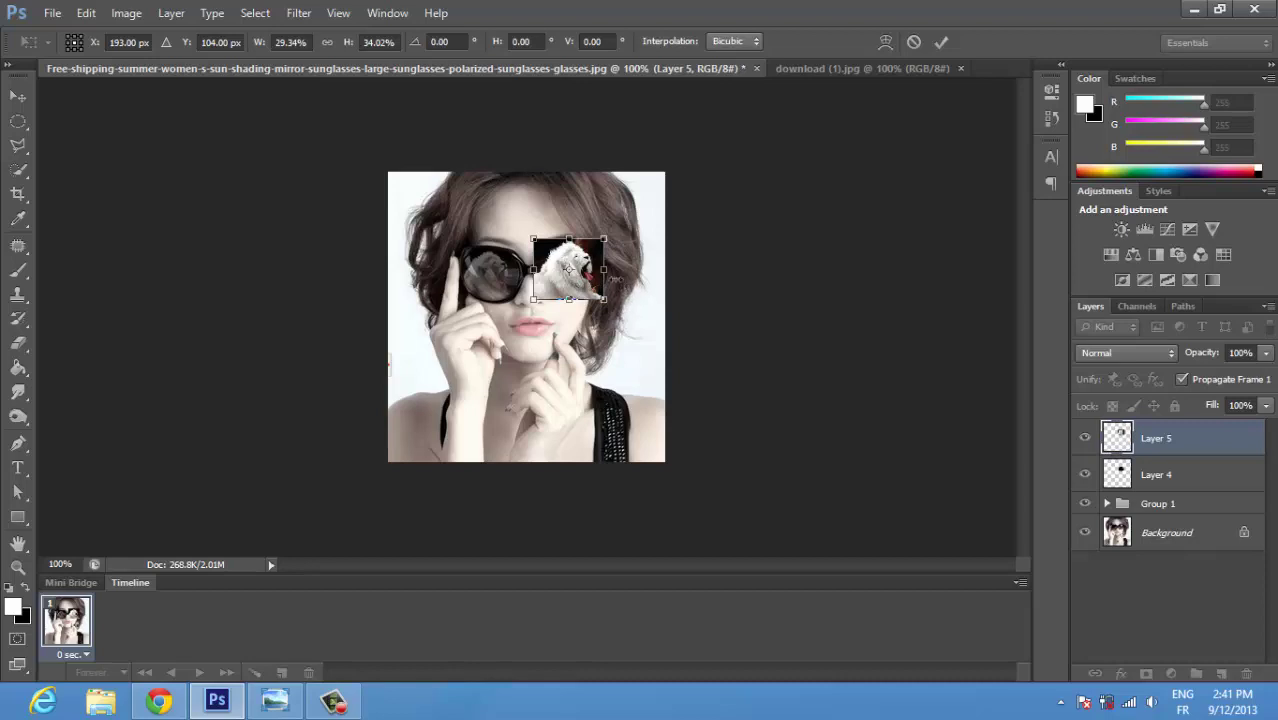
key(Return)
key(t)
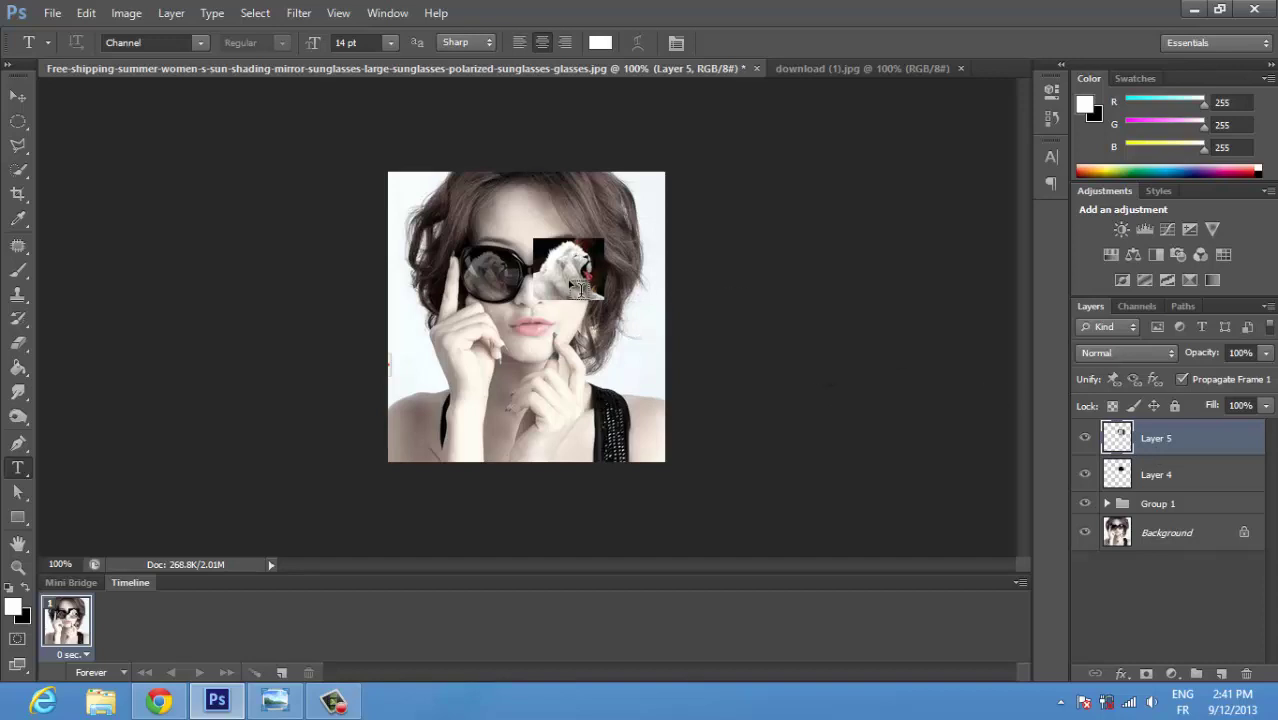
- Convert Layer 5 to a smart object, add a layer mask, and clip it to Layer 4
click(20, 96)
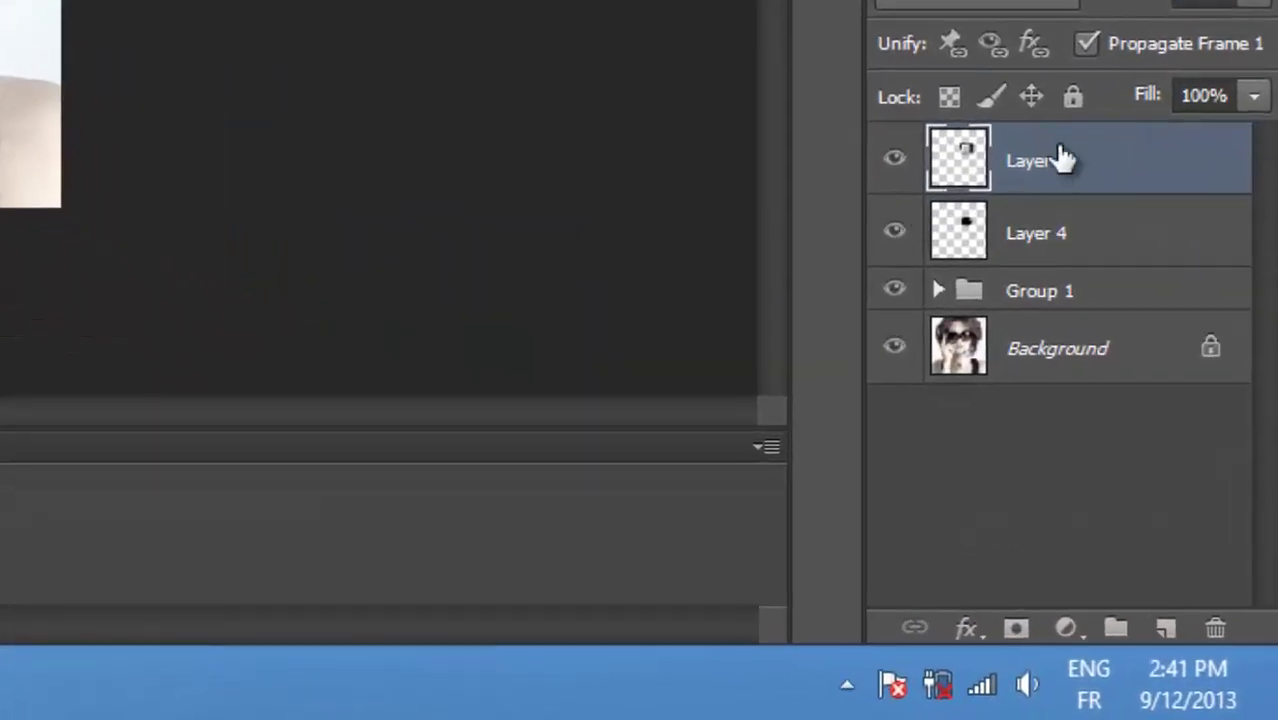
right_click(1172, 439)
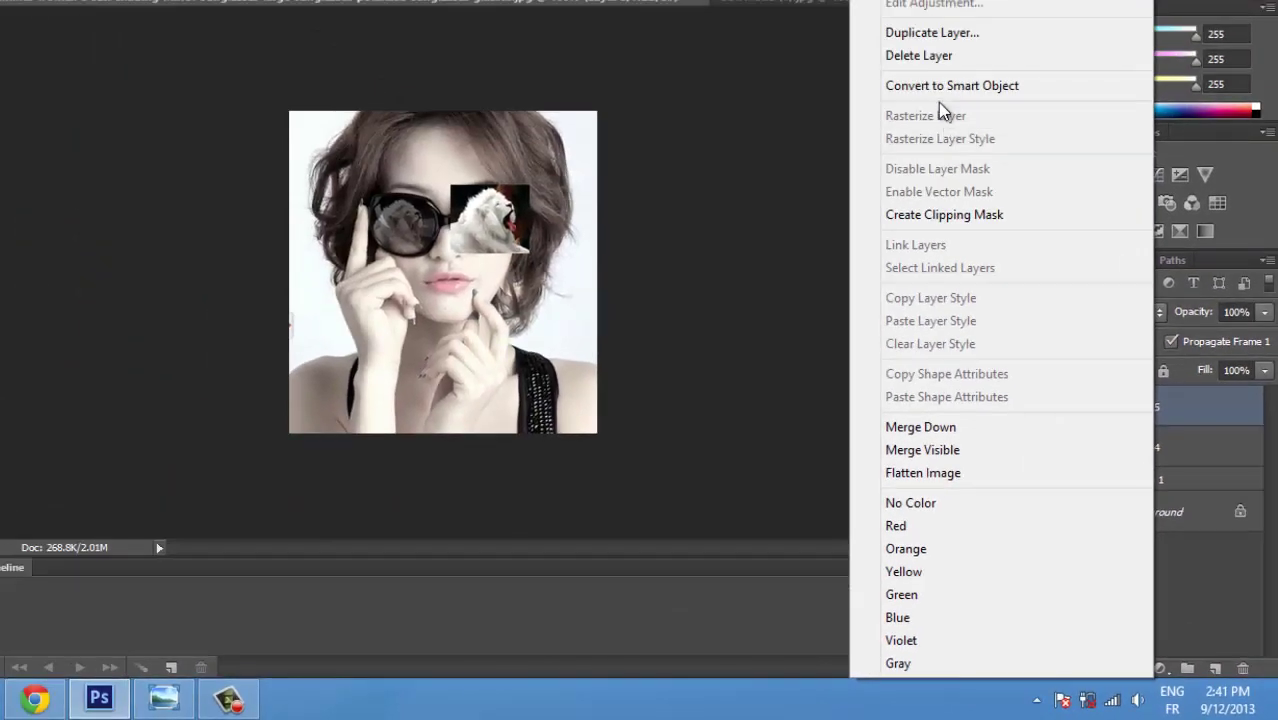
click(940, 86)
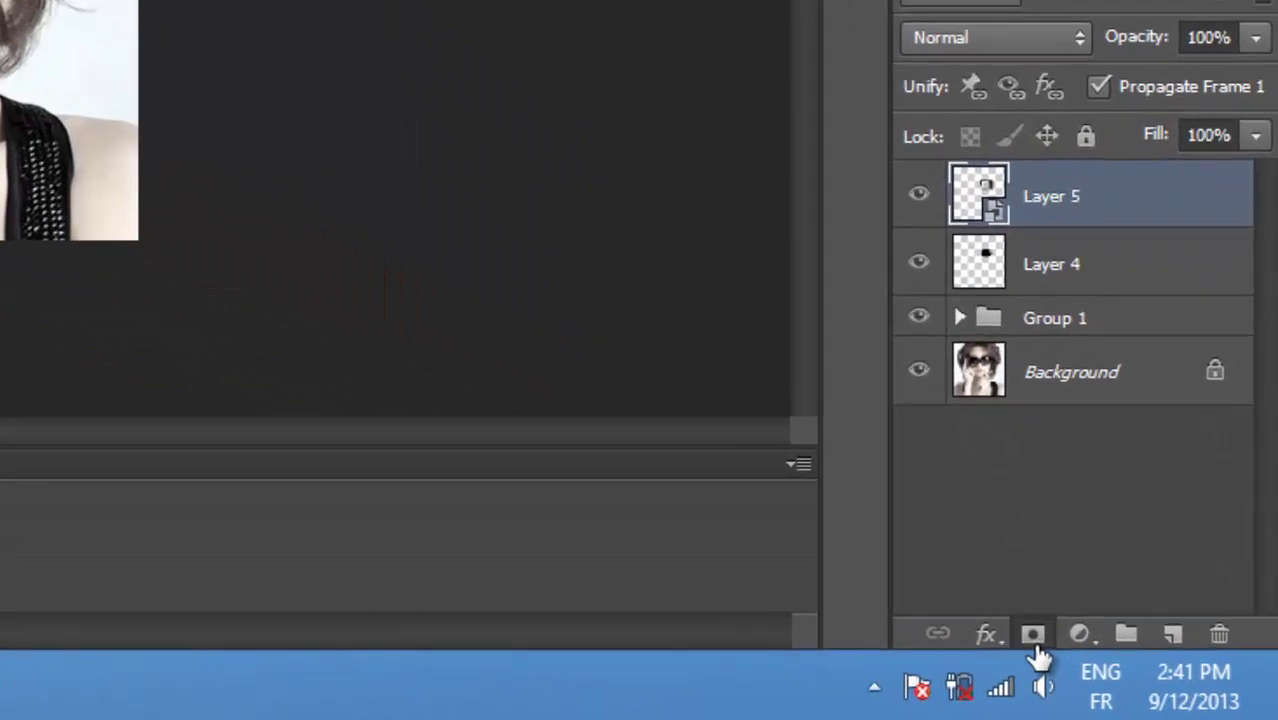
click(1131, 668)
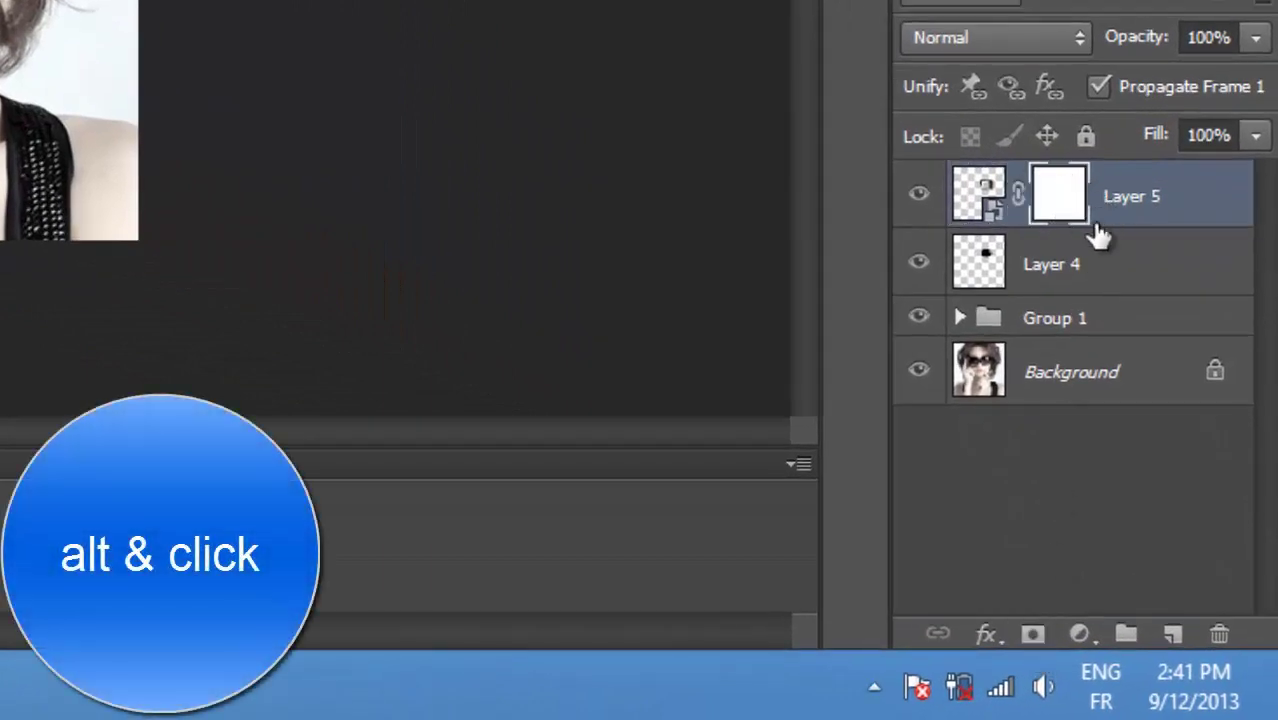
alt+click(1172, 232)
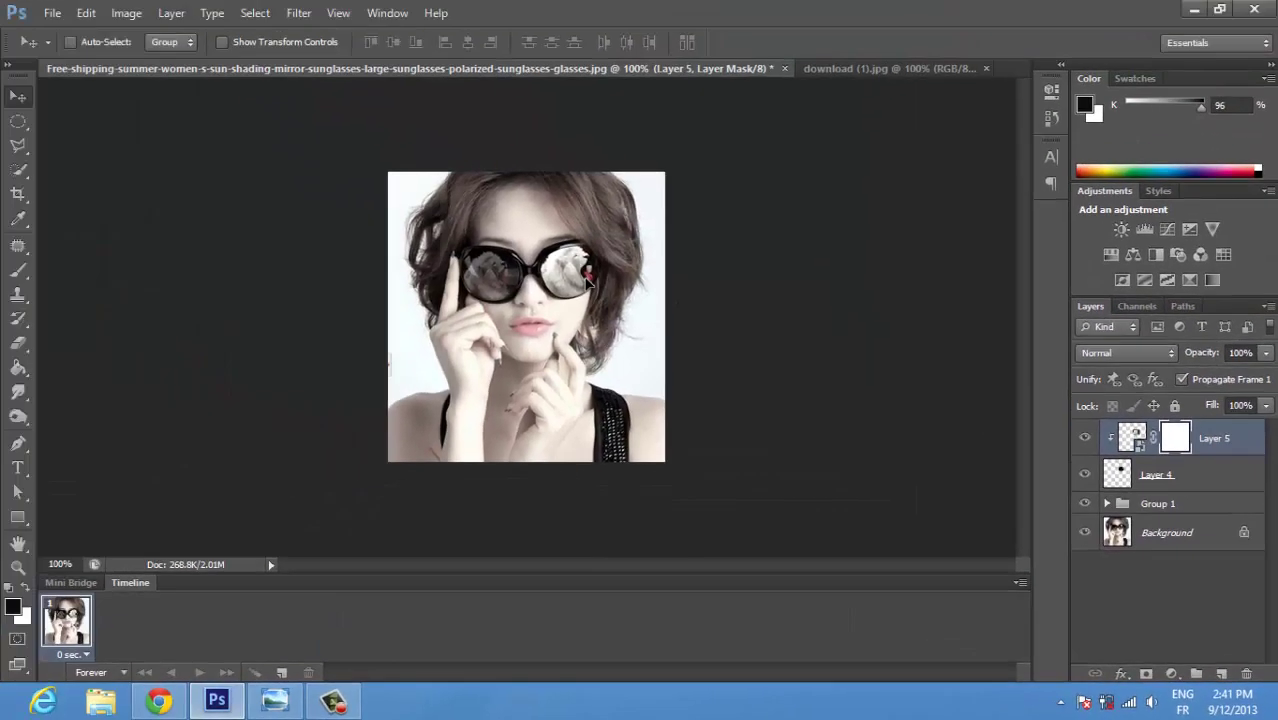
- Shrink the lion to about 89% width so it fills the right lens
key(ctrl+t)
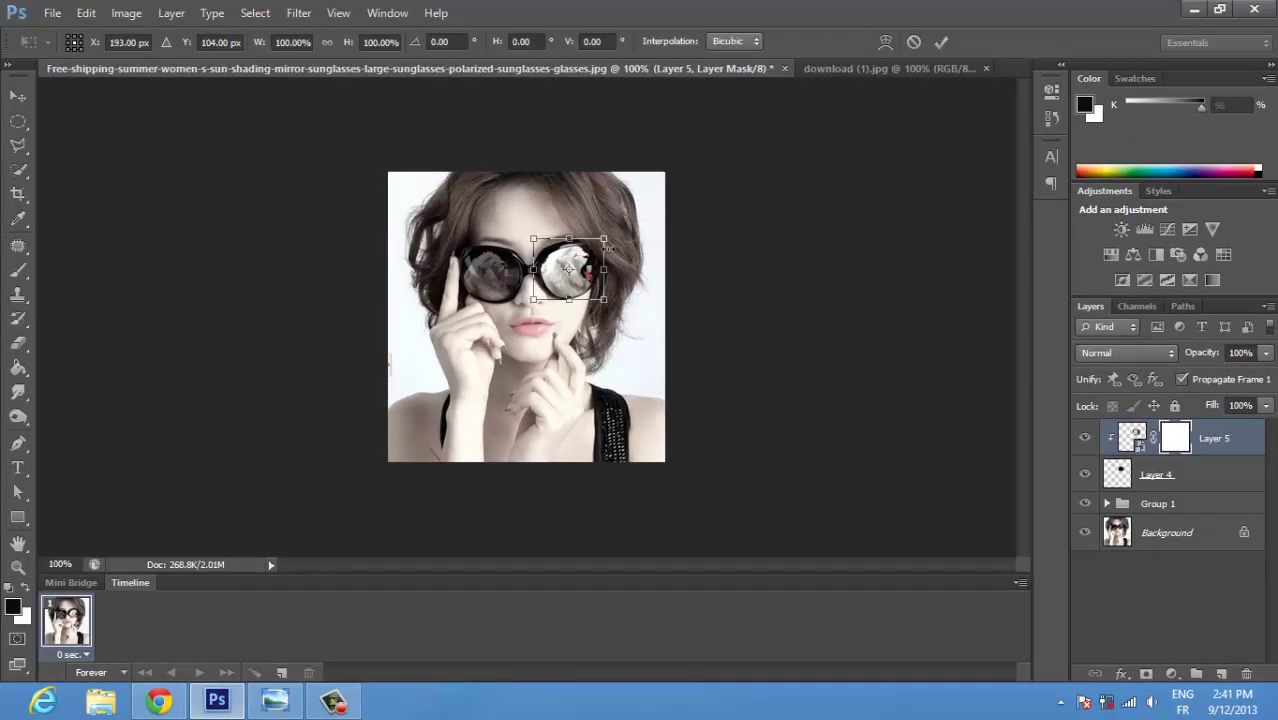
drag(606, 239, 607, 245)
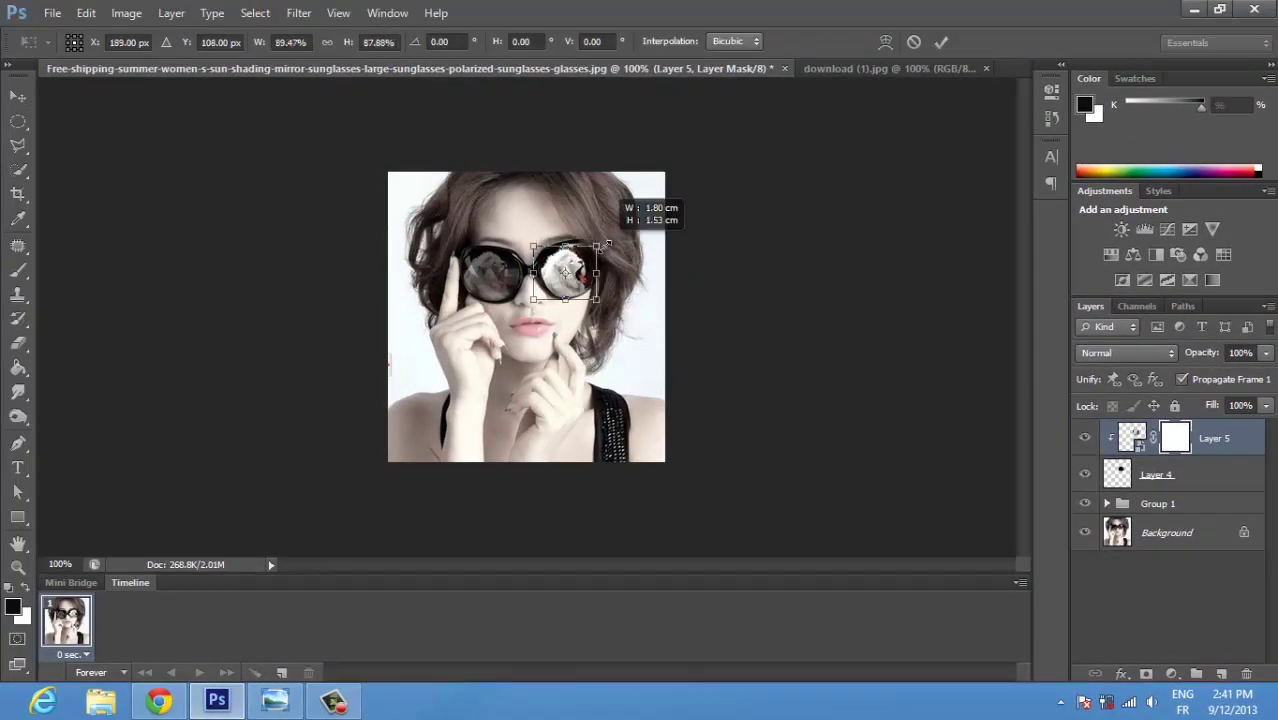
key(Return)
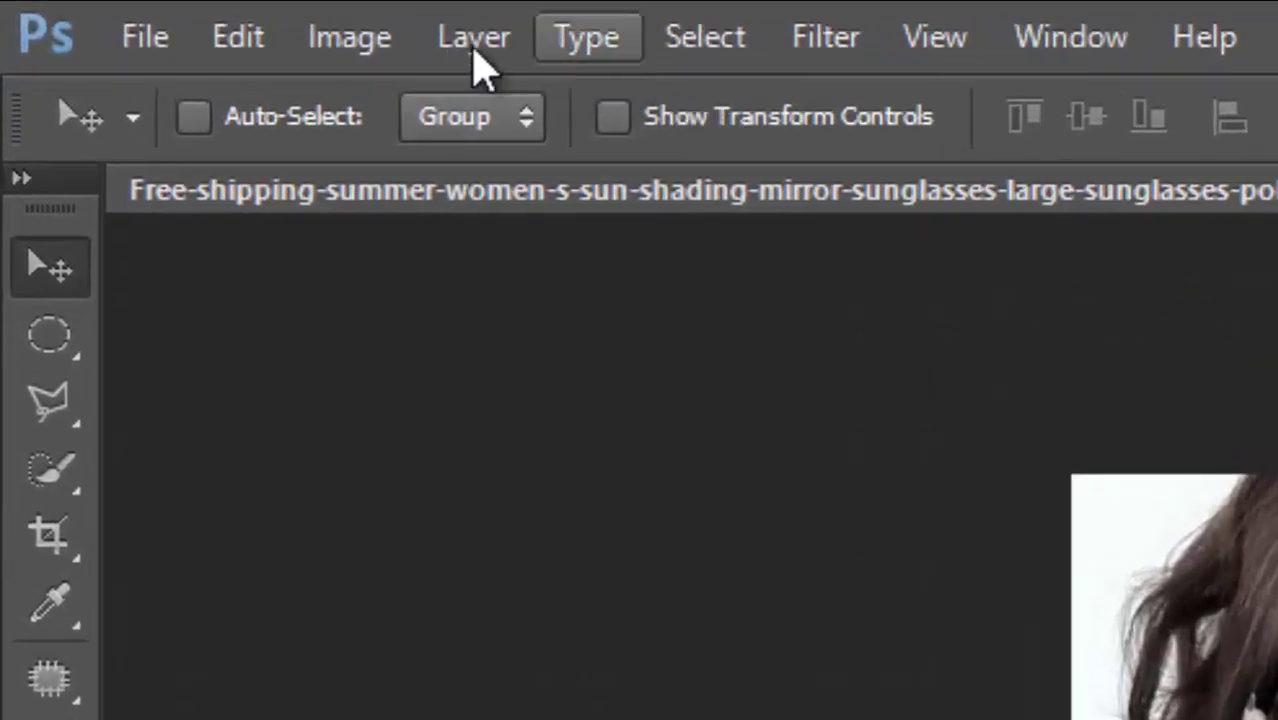
- Add a Multiply Curves 2 adjustment clipped to the lion layer, plus a new empty Layer 6
click(470, 40)
mouse_move(613, 486)
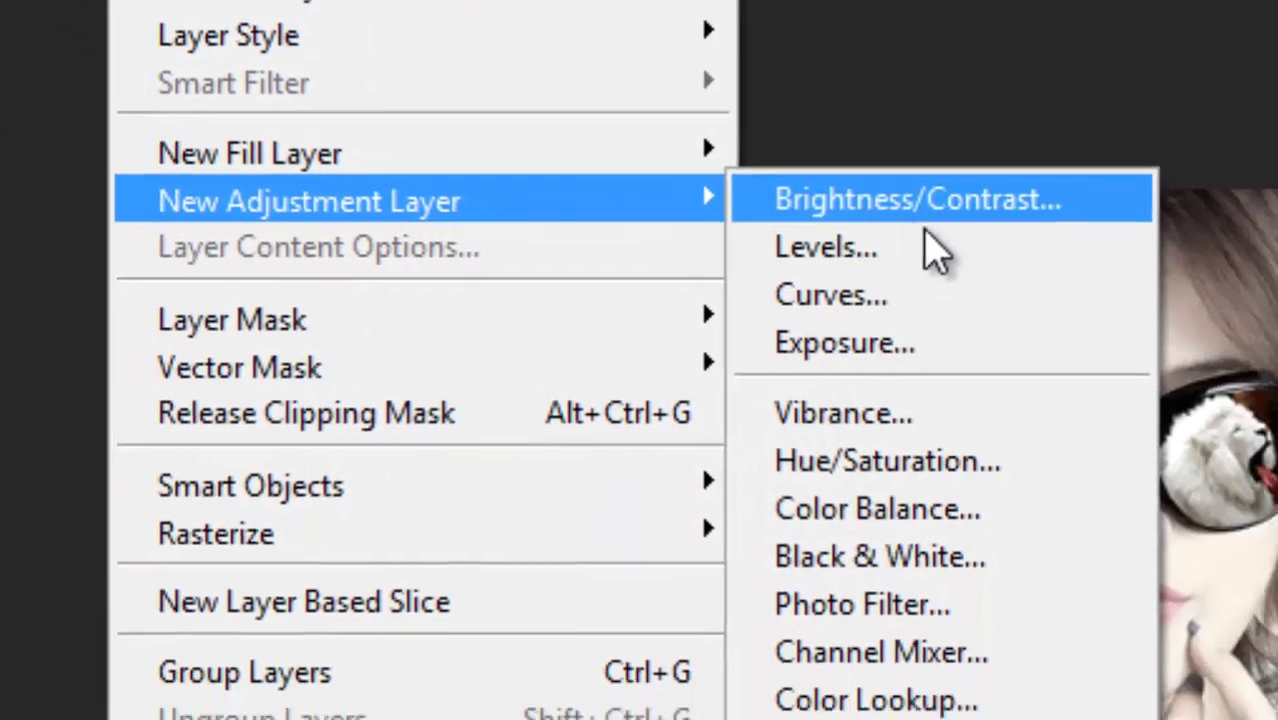
click(1045, 482)
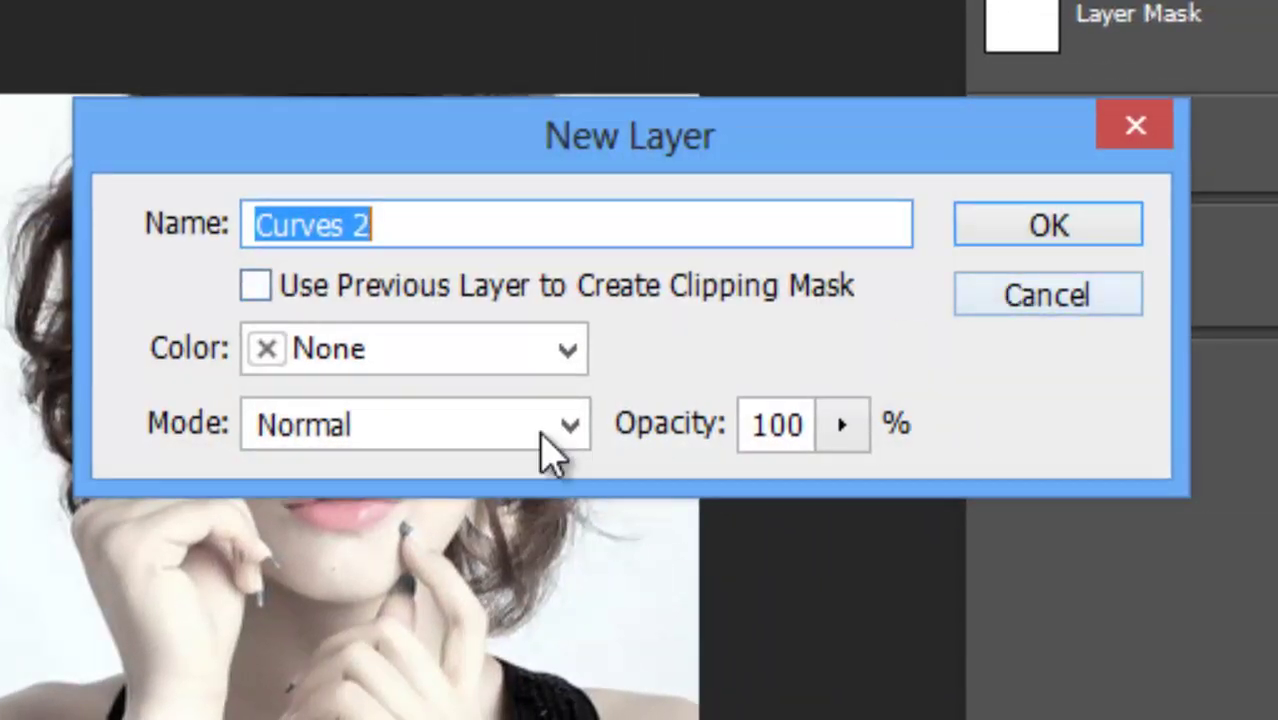
click(553, 455)
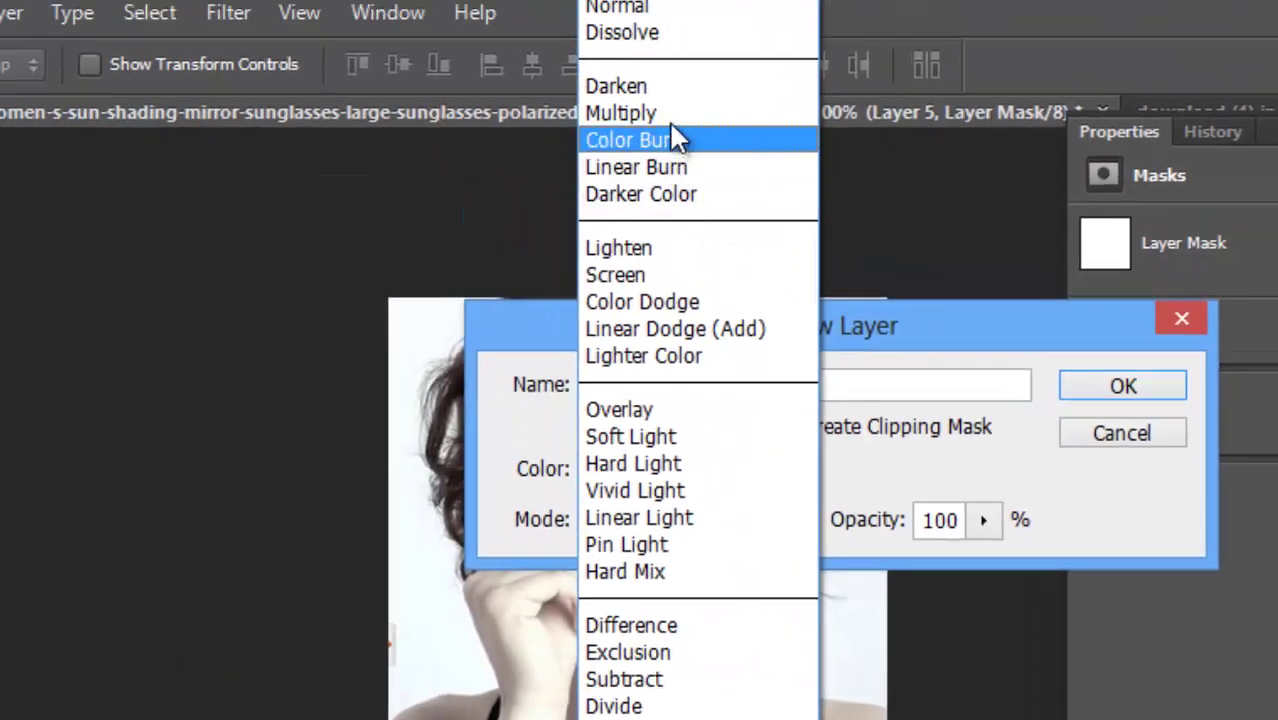
click(615, 106)
click(1150, 390)
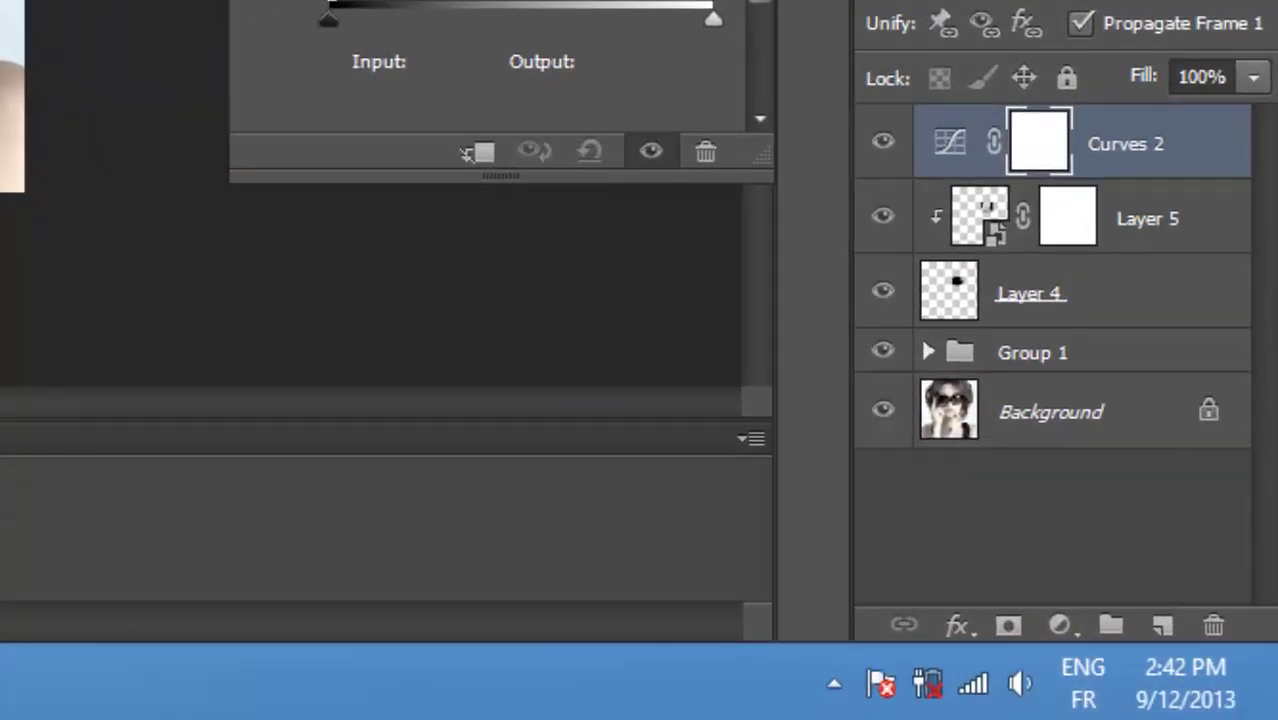
alt+click(1215, 168)
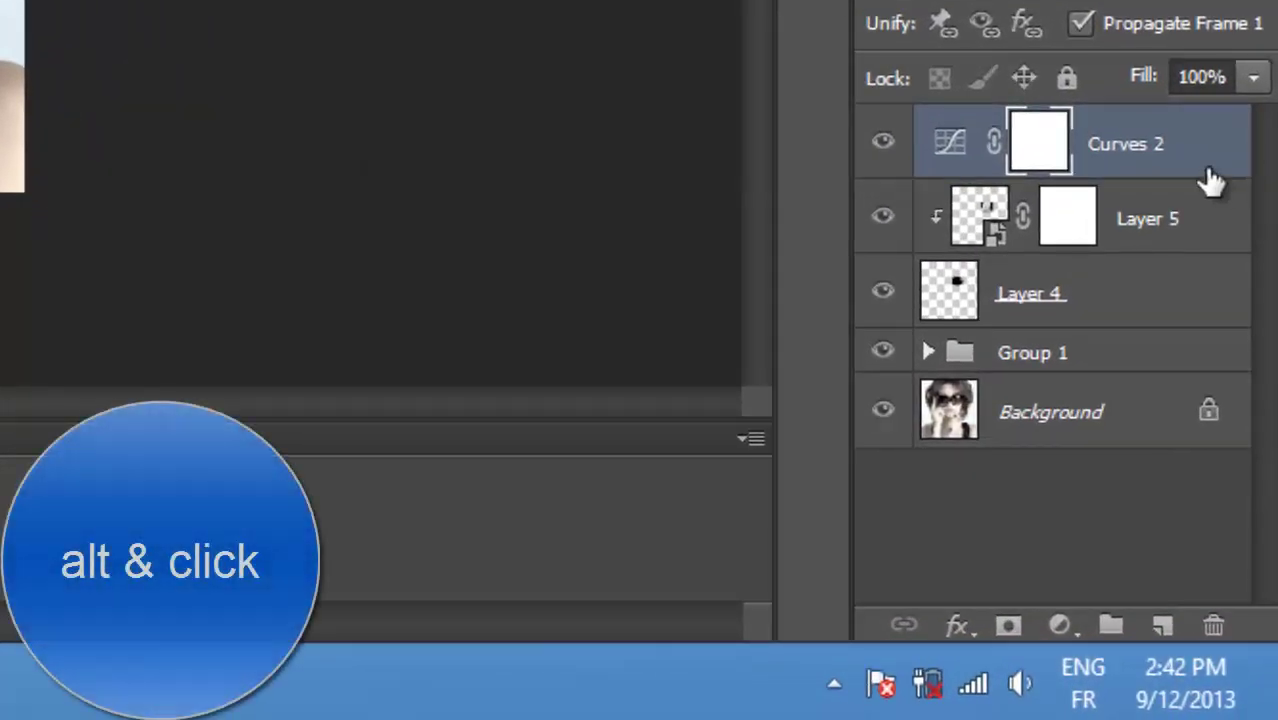
alt+click(1213, 182)
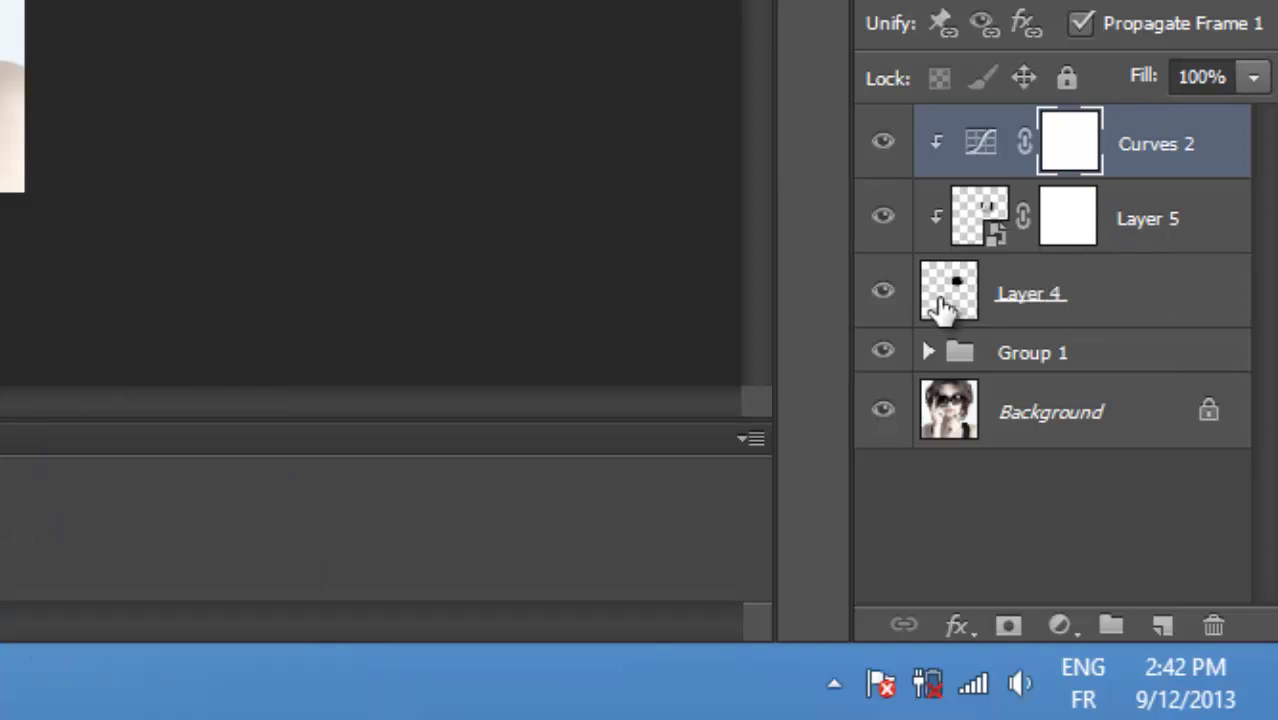
click(1160, 626)
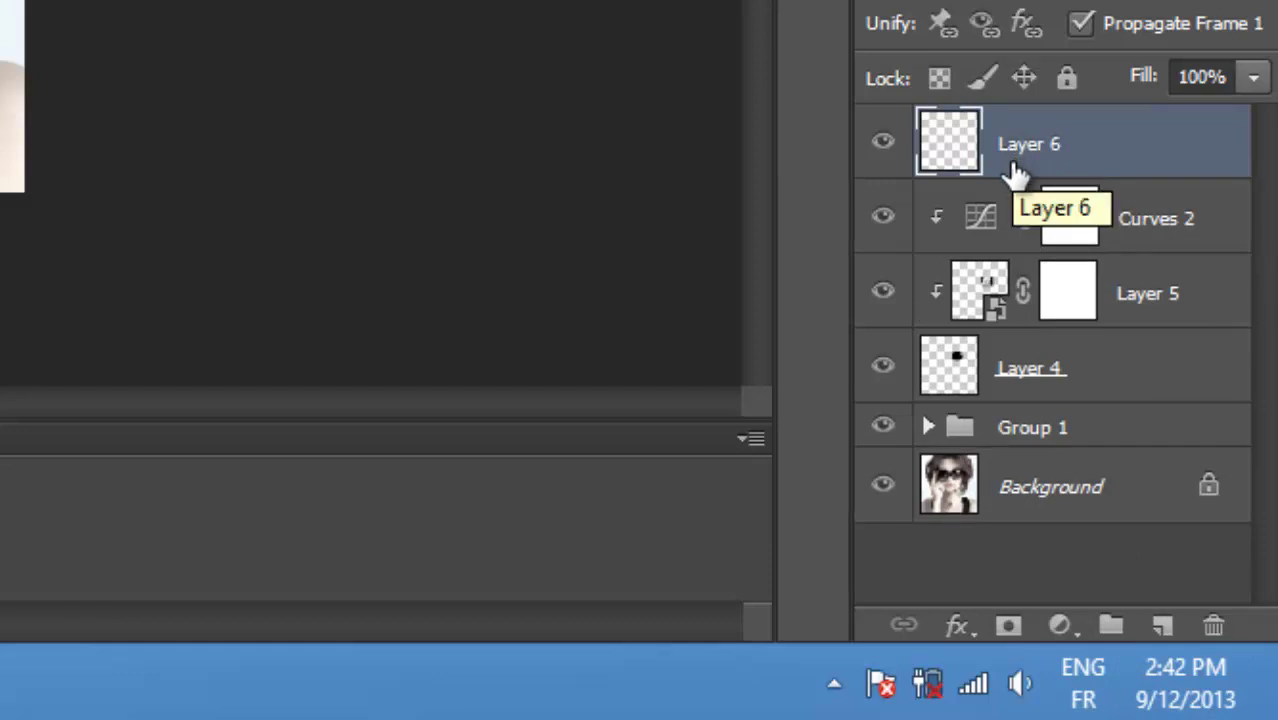
- Fill Layer 6 with the black lens shapes and give it a 50% Inner Shadow (distance 1, size 3) with 0% fill
ctrl+click(955, 372)
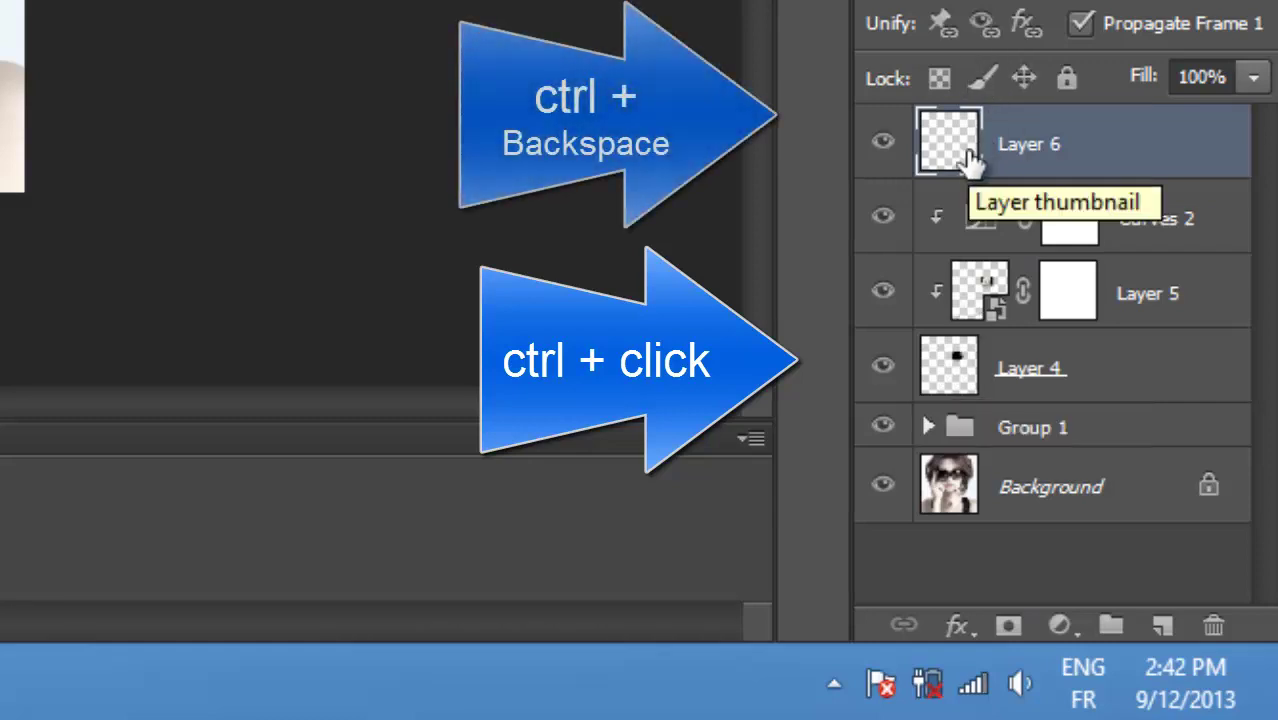
key(ctrl+BackSpace)
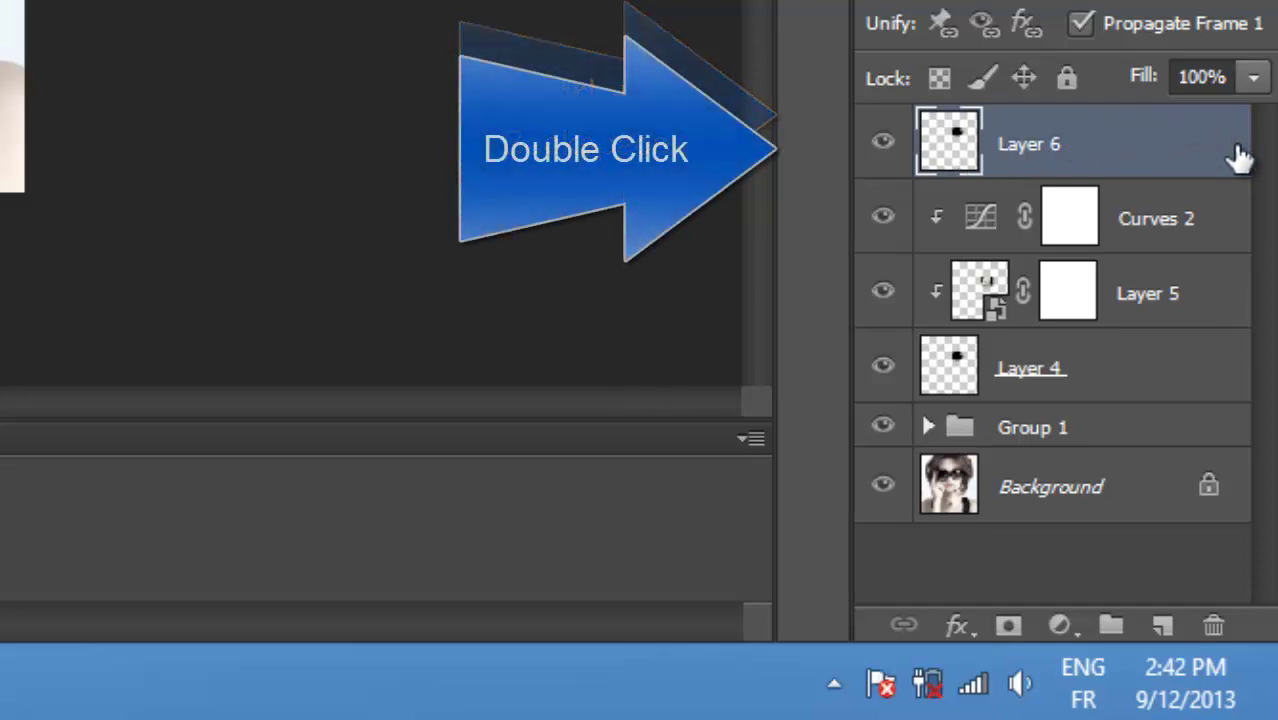
double_click(1106, 180)
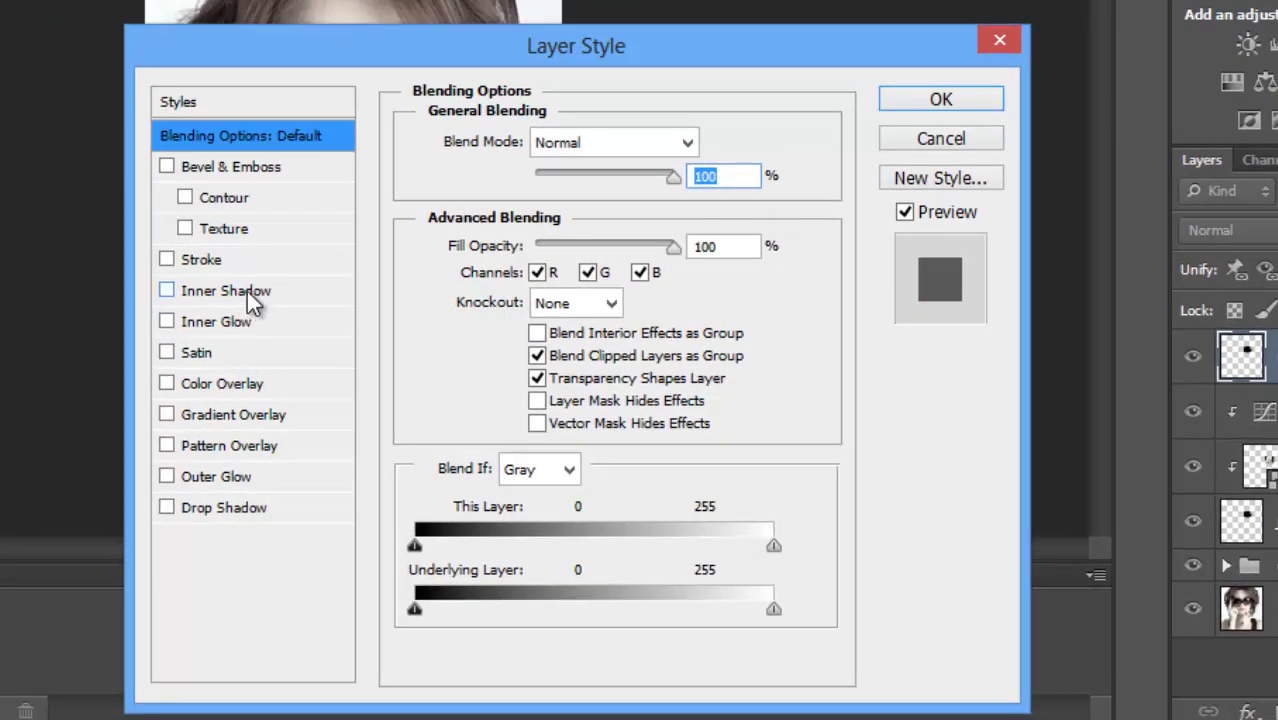
click(250, 293)
drag(700, 176, 515, 165)
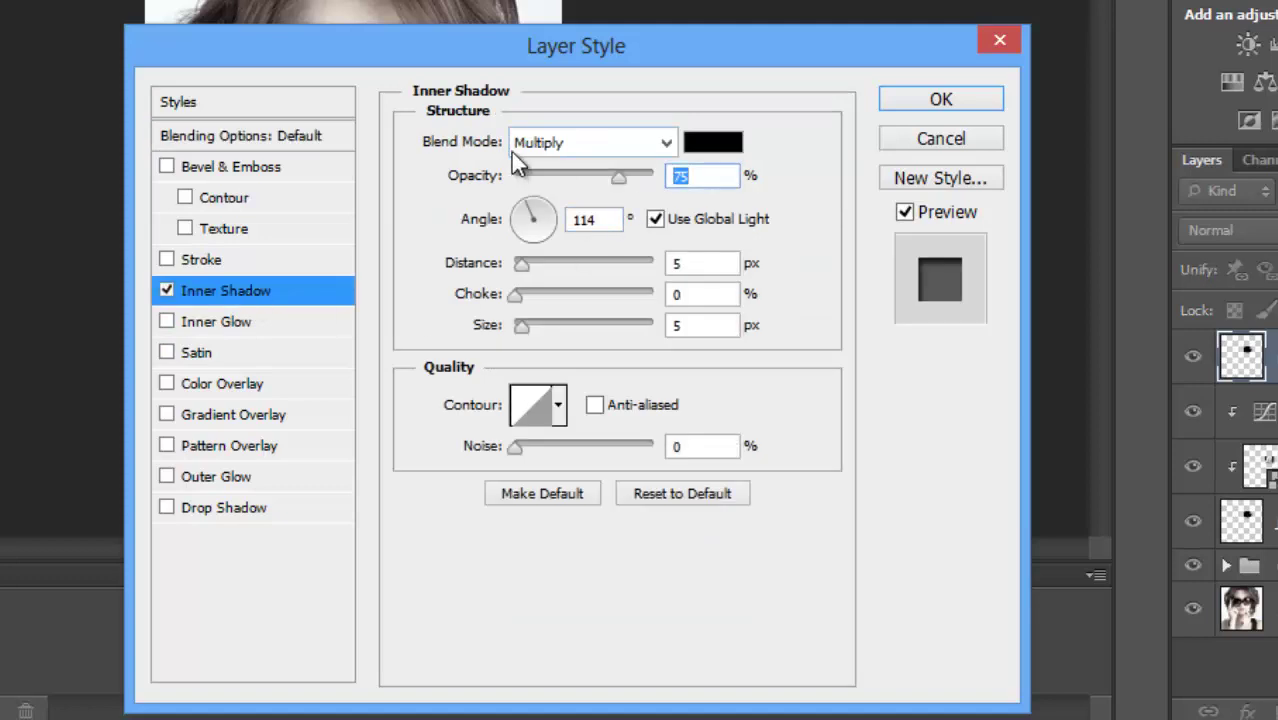
text(5)
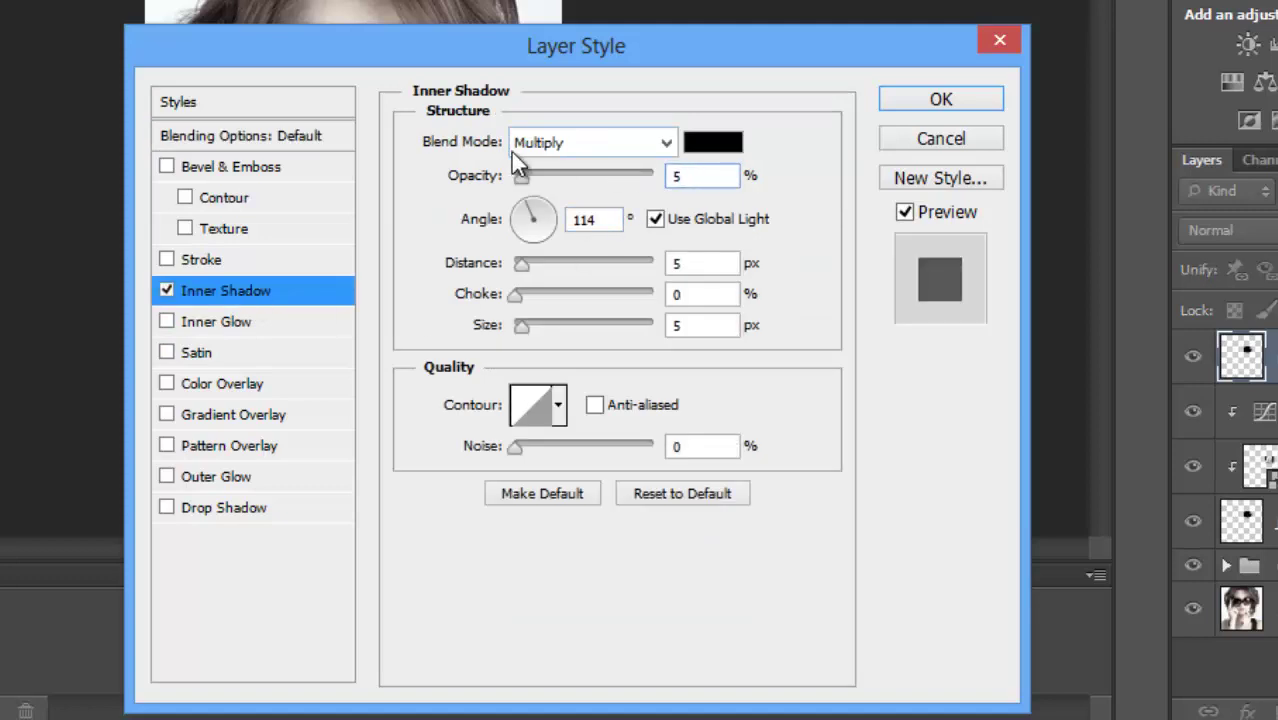
text(0)
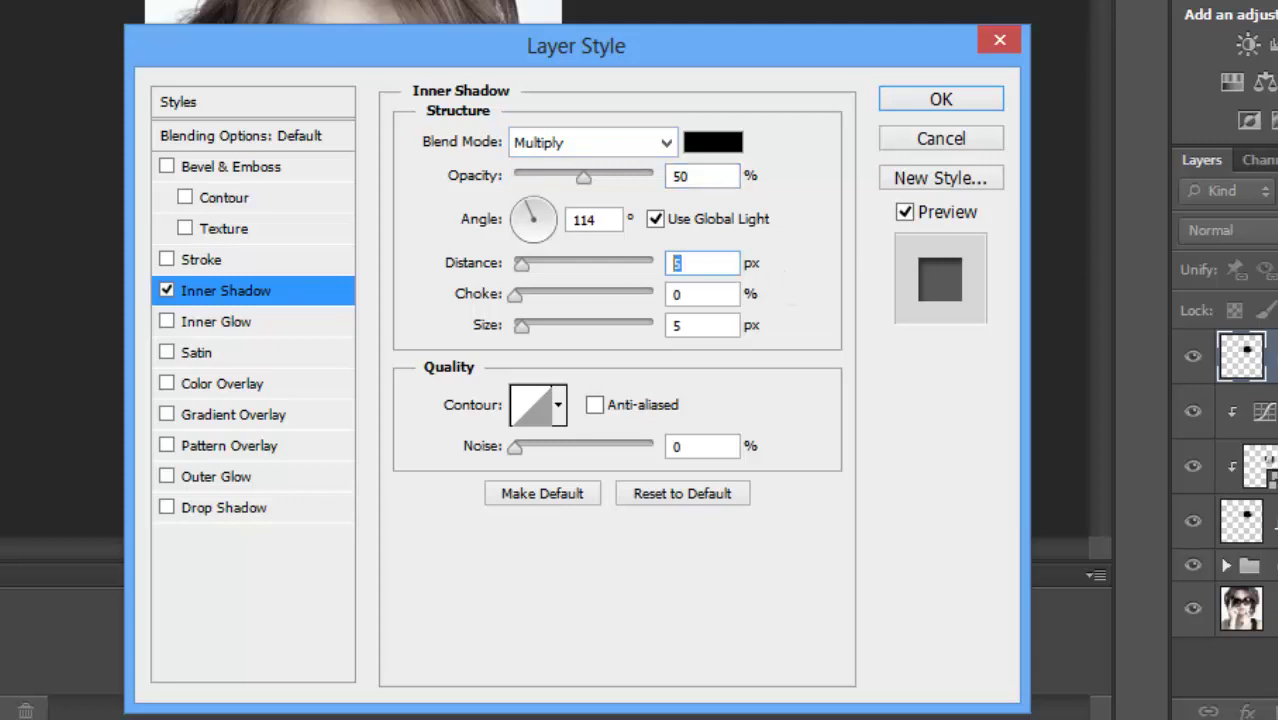
text(1)
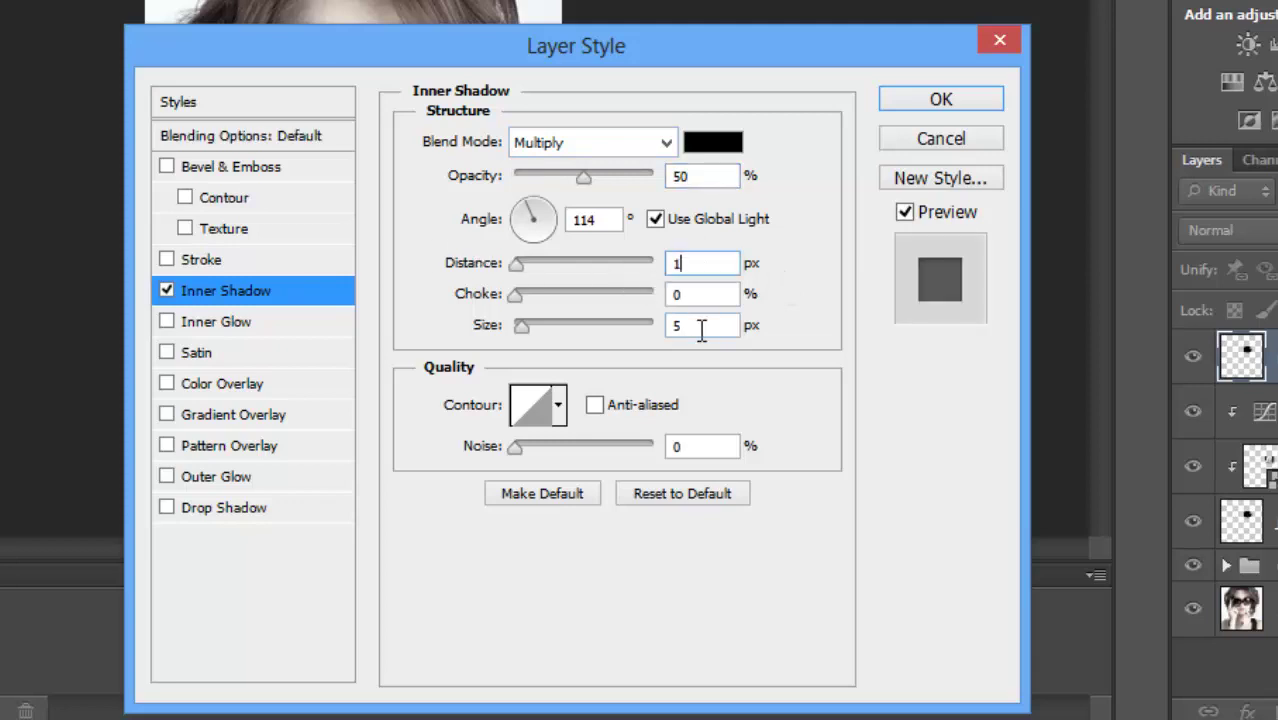
text(3)
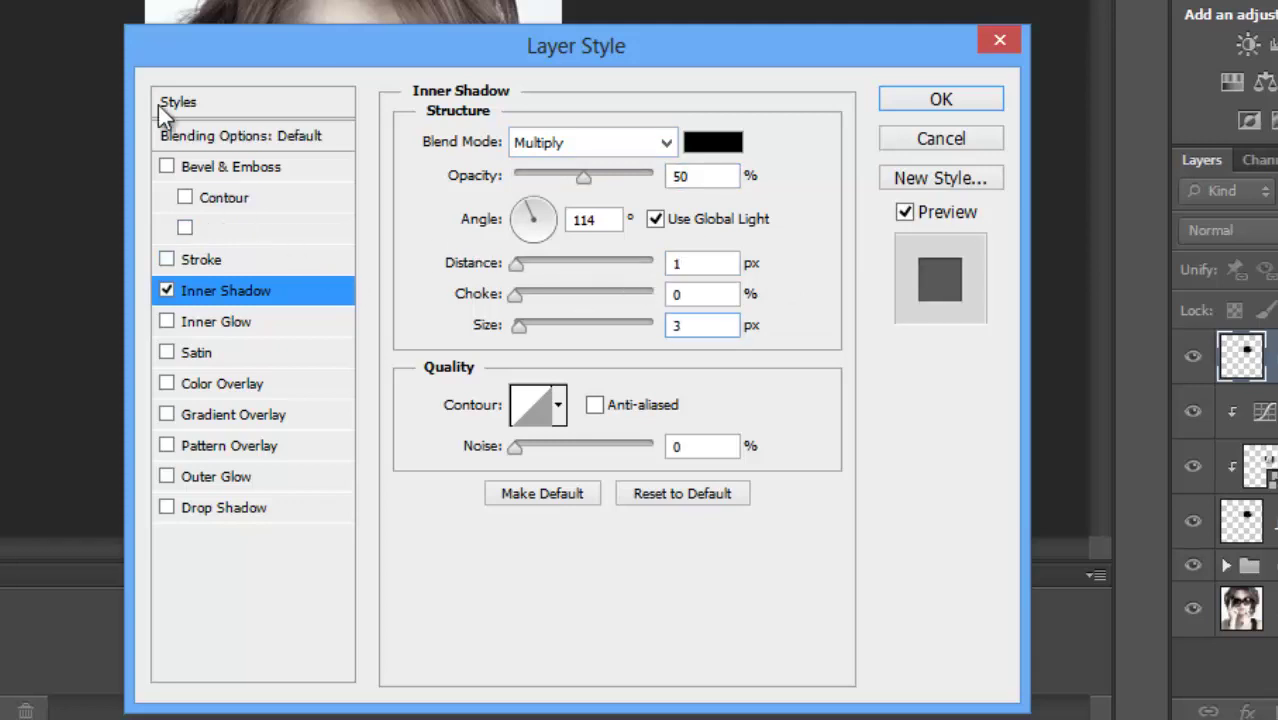
click(229, 137)
drag(672, 246, 525, 246)
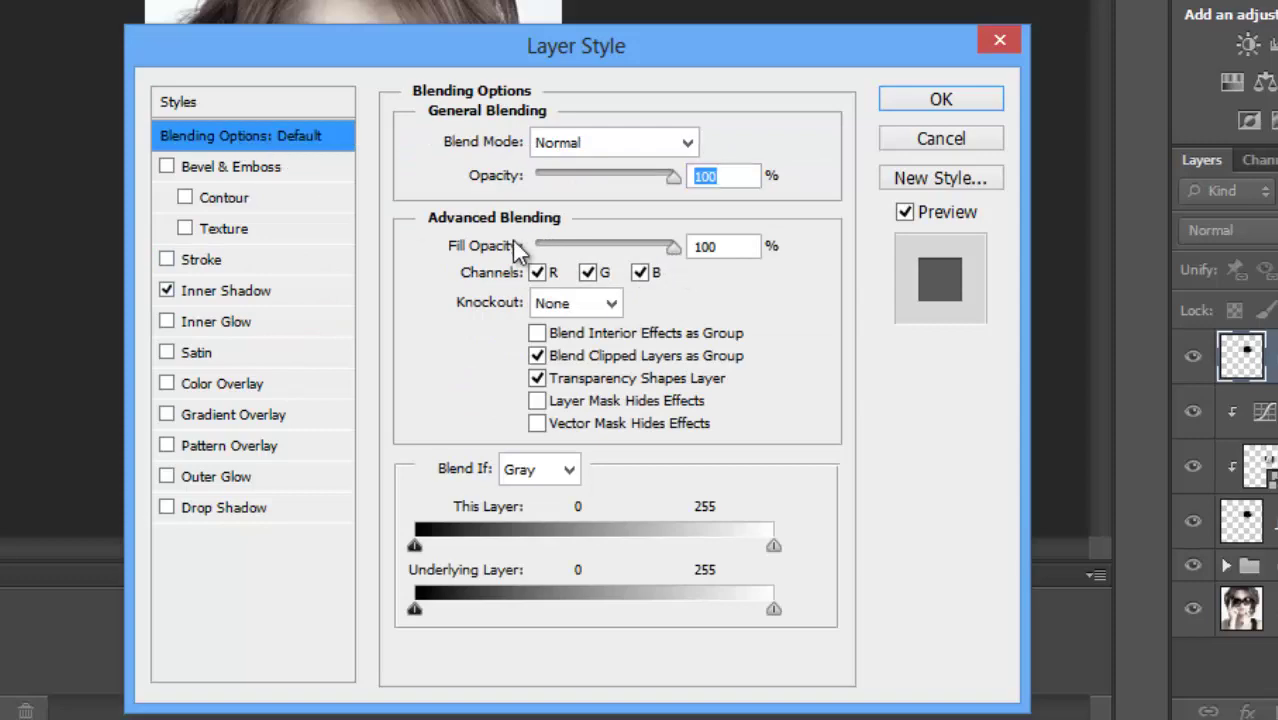
click(899, 107)
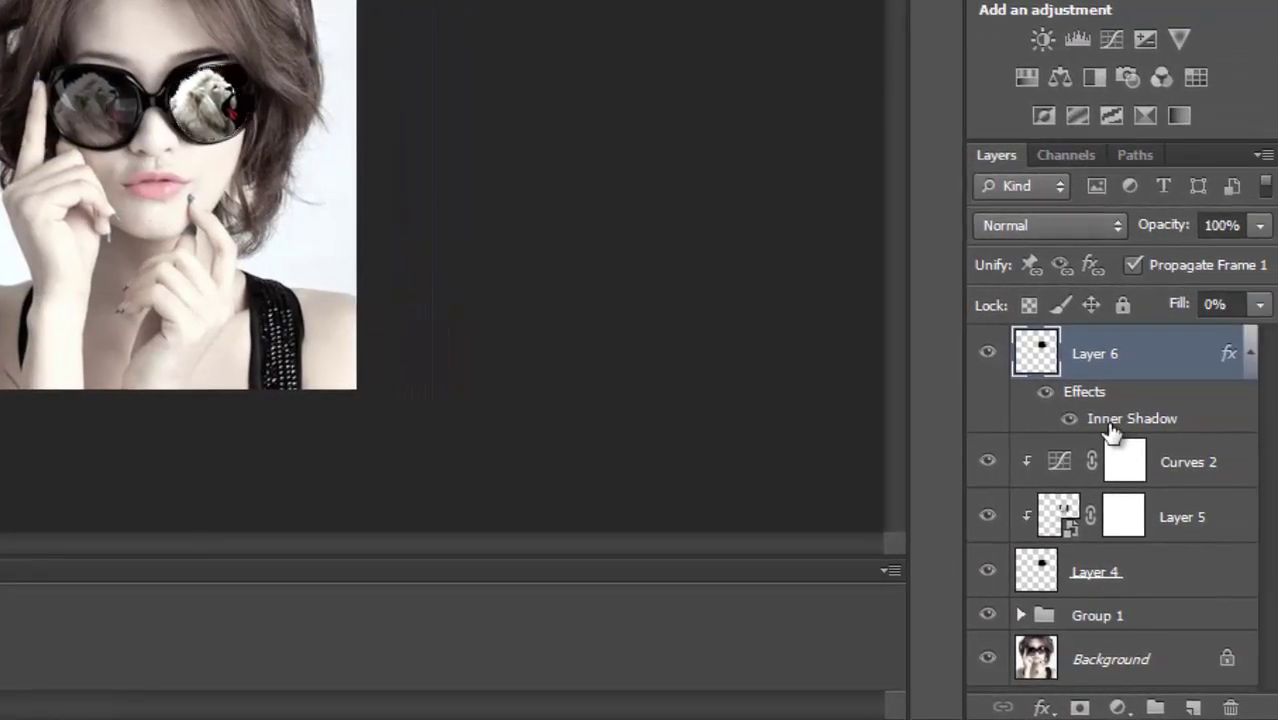
click(1250, 353)
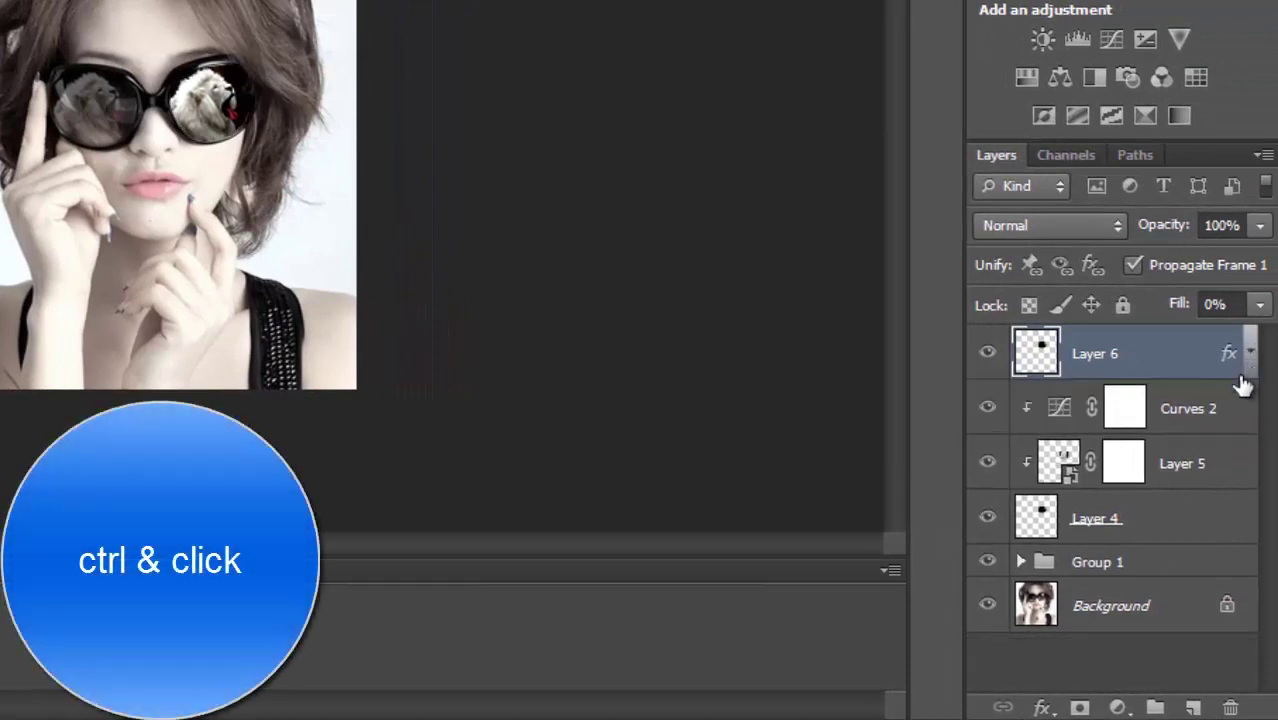
- Group Curves 2, Layer 5 and Layer 4 into Group 2 and set its opacity to about 38%
ctrl+click(1170, 410)
ctrl+click(1176, 470)
ctrl+click(1190, 522)
key(ctrl+g)
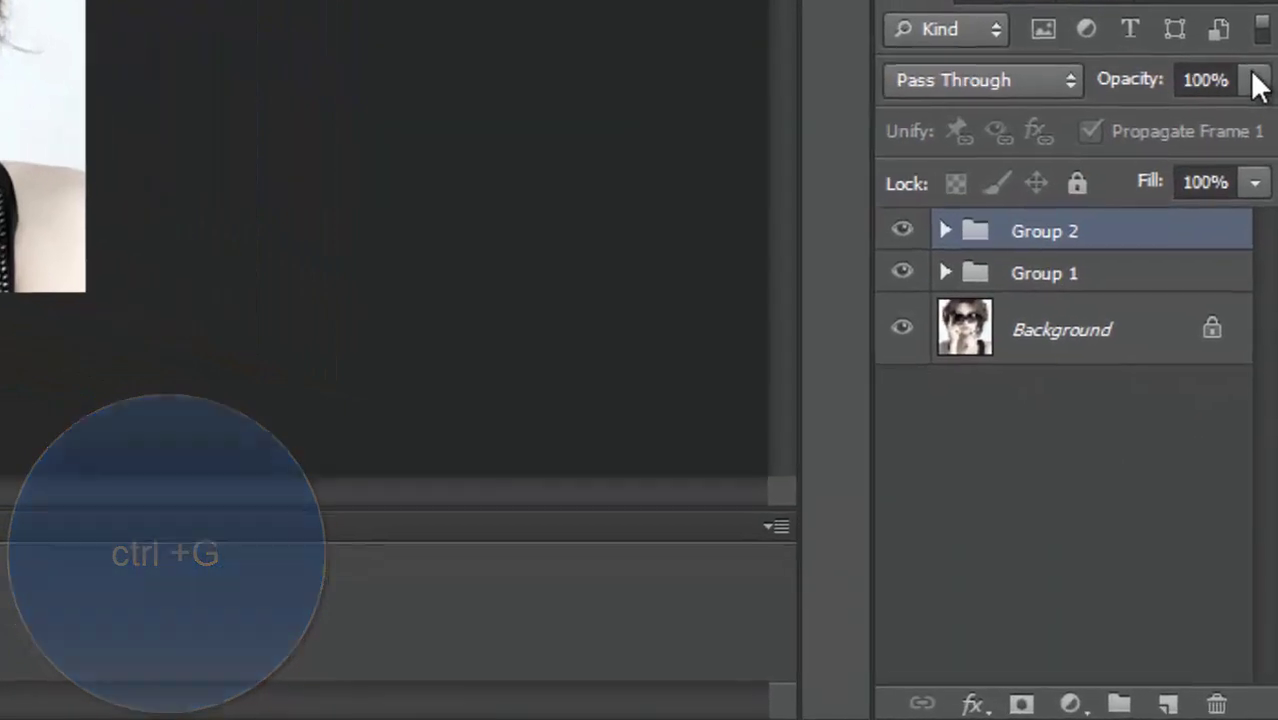
click(1257, 87)
drag(1243, 92, 1132, 87)
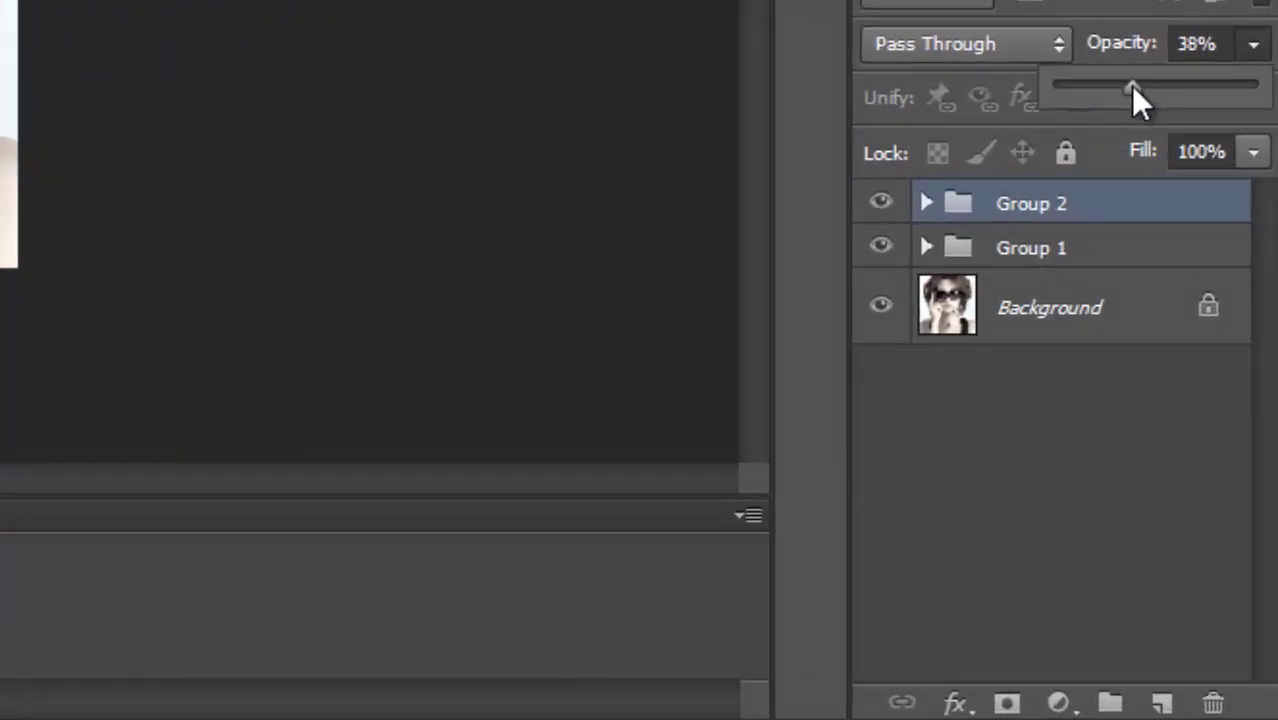